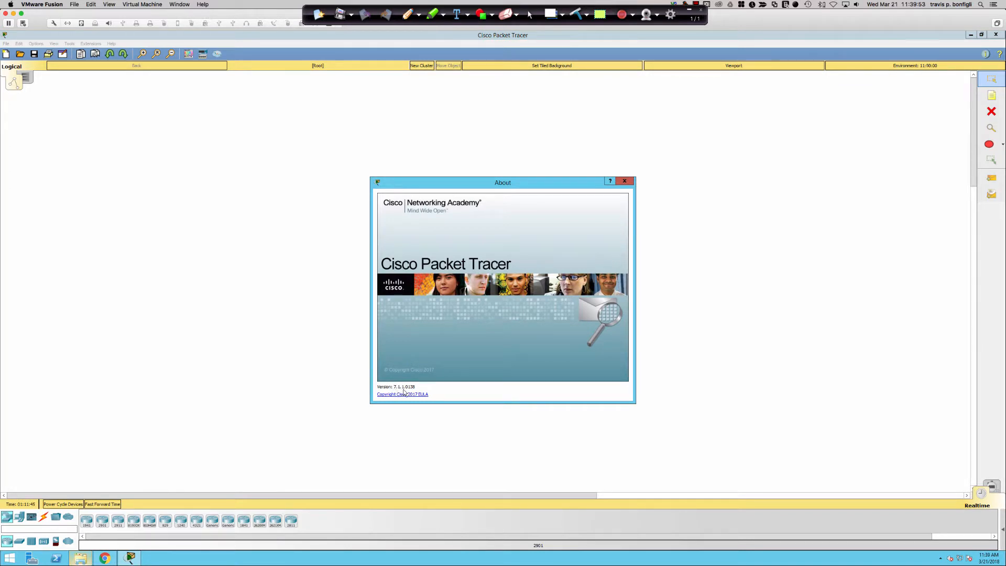
# - Place a 2911 router in the upper workspace and two 2960-24TT switches side by side below it
pyautogui.click(625, 181)
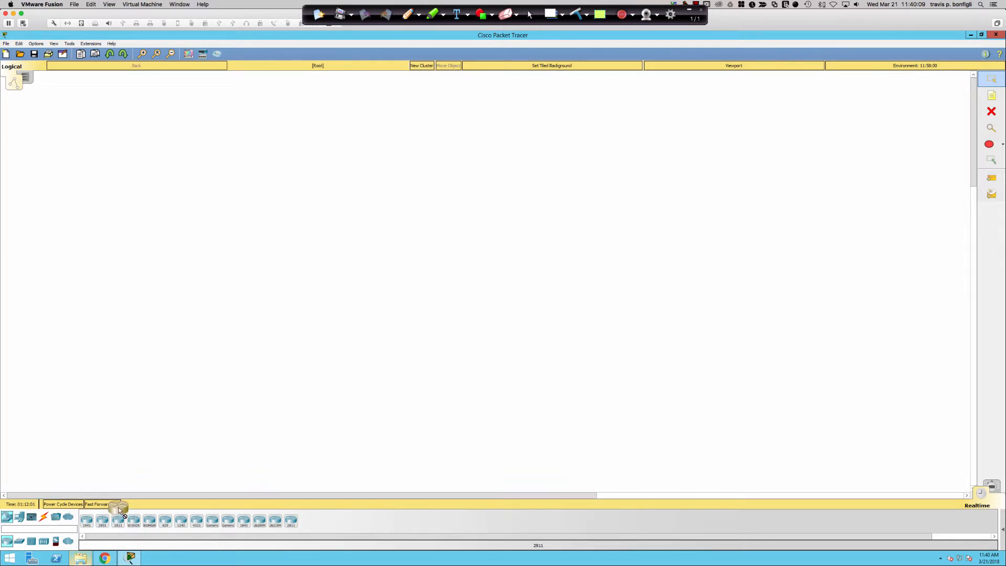
pyautogui.moveTo(120, 509); pyautogui.dragTo(356, 221)
pyautogui.click(21, 542)
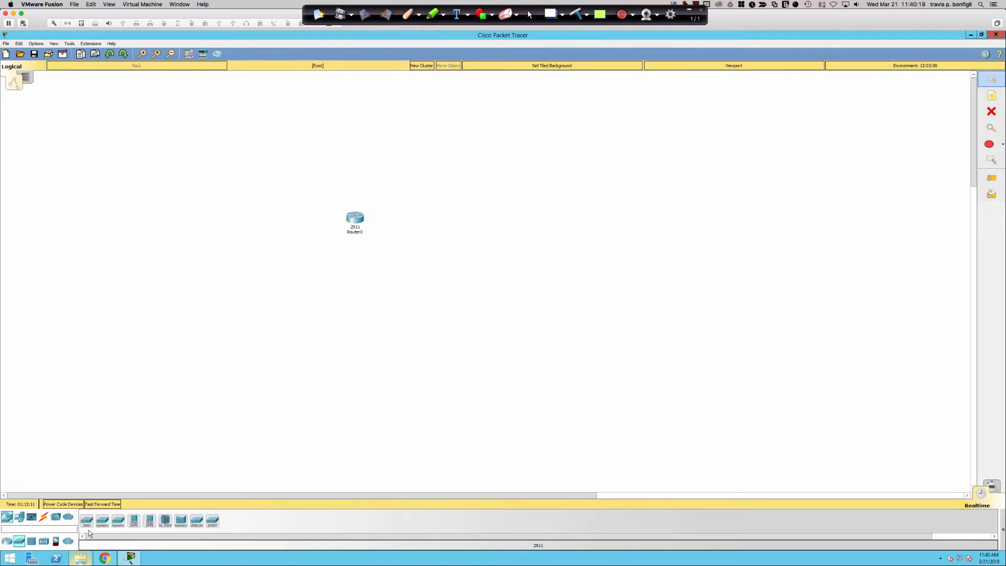
pyautogui.moveTo(87, 526); pyautogui.dragTo(233, 355)
pyautogui.moveTo(88, 523); pyautogui.dragTo(381, 329)
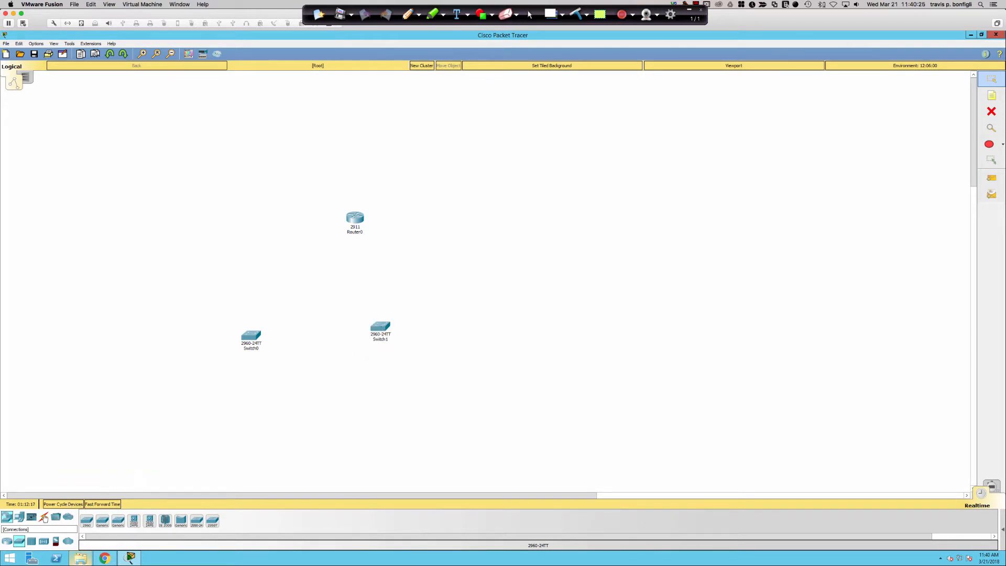
# - Add two generic PCs to the workspace, one below each switch
pyautogui.click(20, 518)
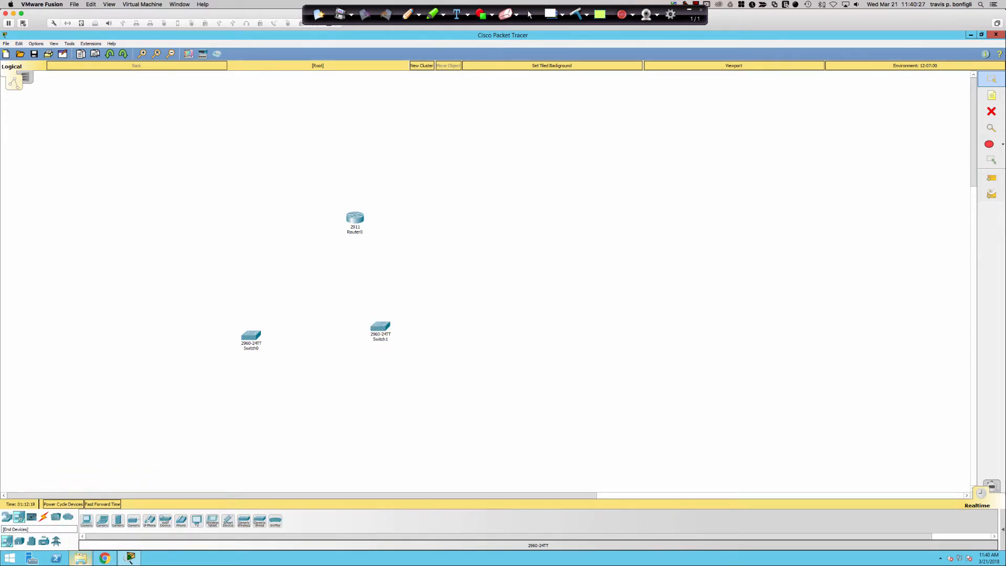
pyautogui.moveTo(86, 522); pyautogui.dragTo(245, 407)
pyautogui.moveTo(88, 523); pyautogui.dragTo(427, 419)
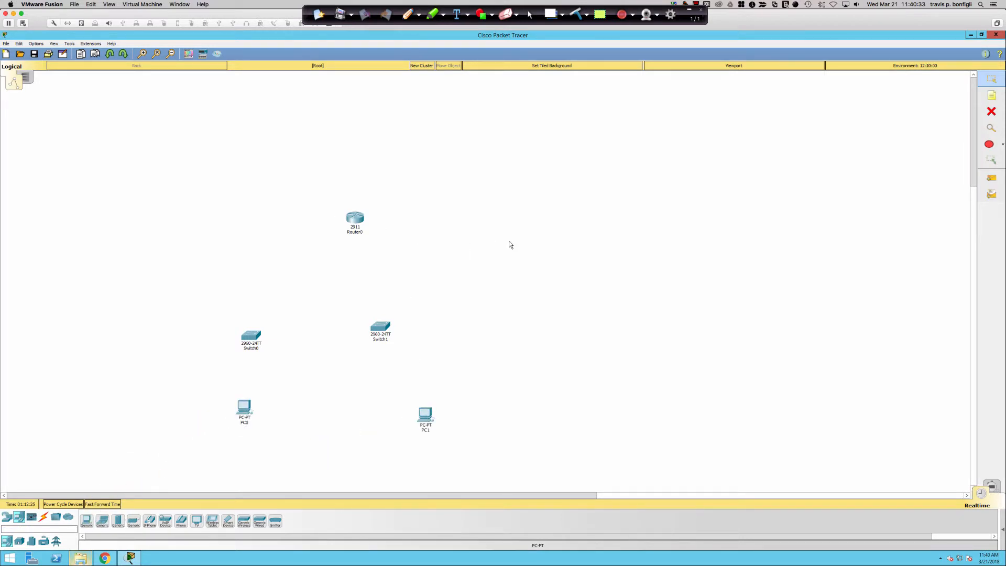
# - Move PC1 and PC0 up beside the switches so that all four devices sit in one row
pyautogui.scroll(1, 510, 244)
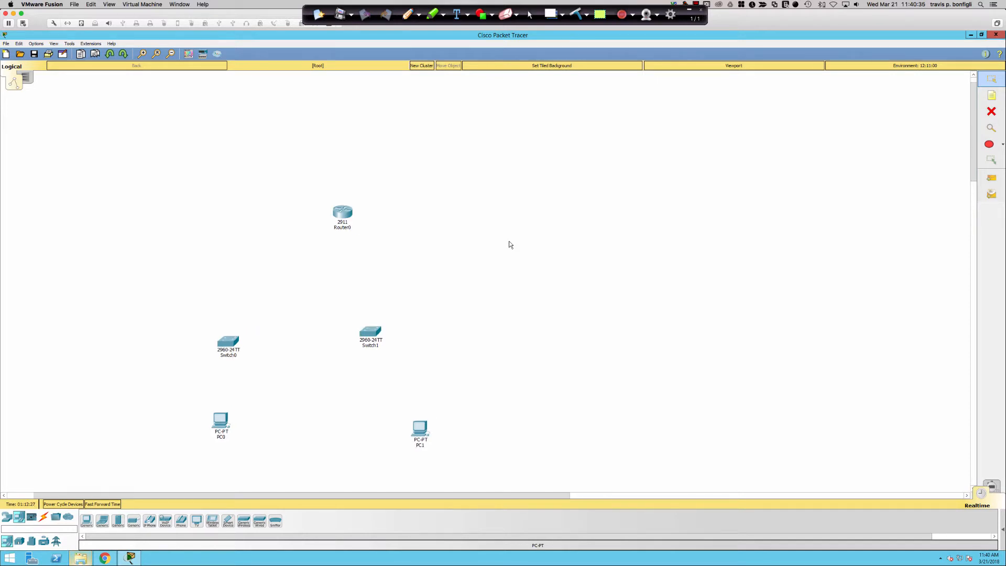
pyautogui.scroll(5, 511, 245)
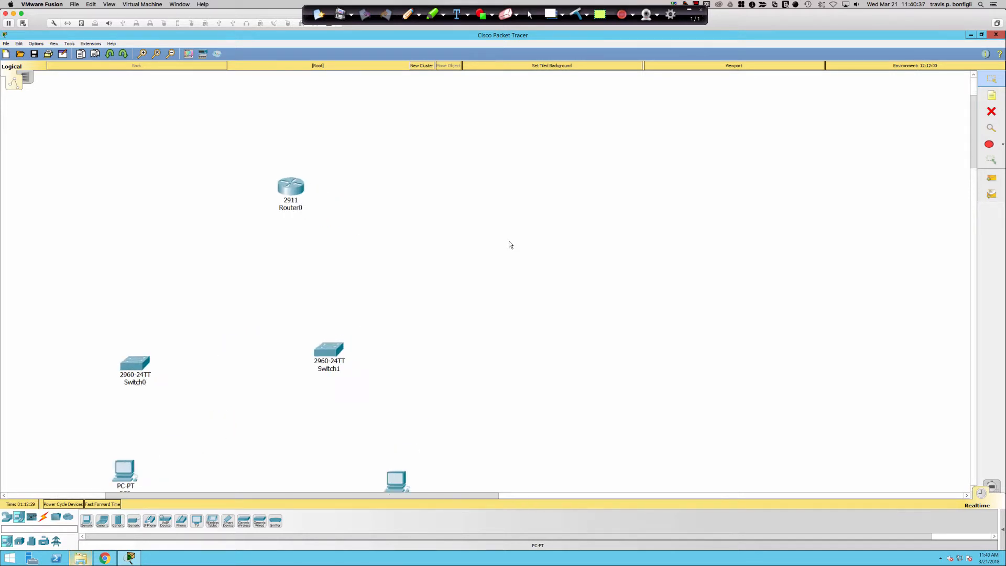
pyautogui.scroll(-5, 362, 350)
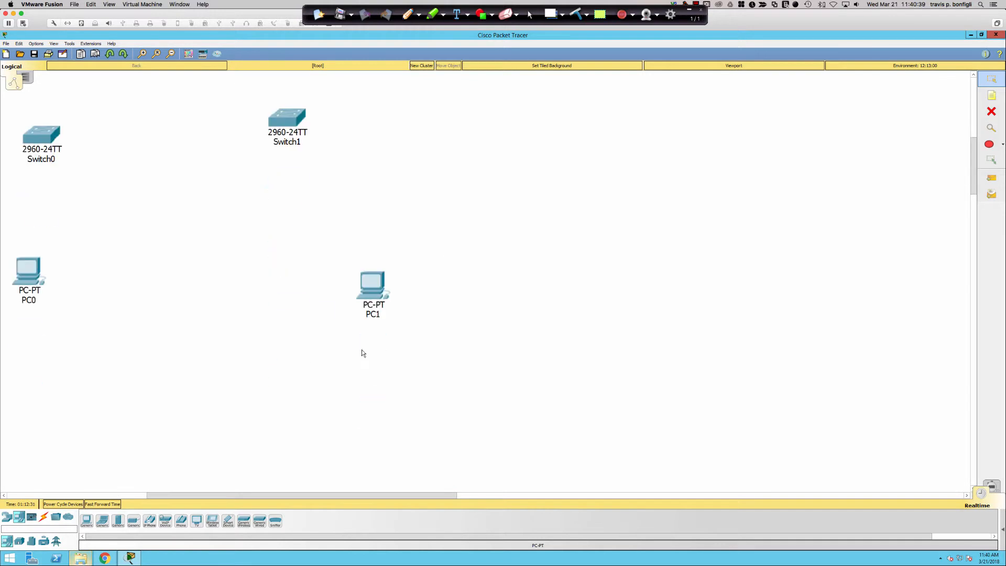
pyautogui.click(369, 316)
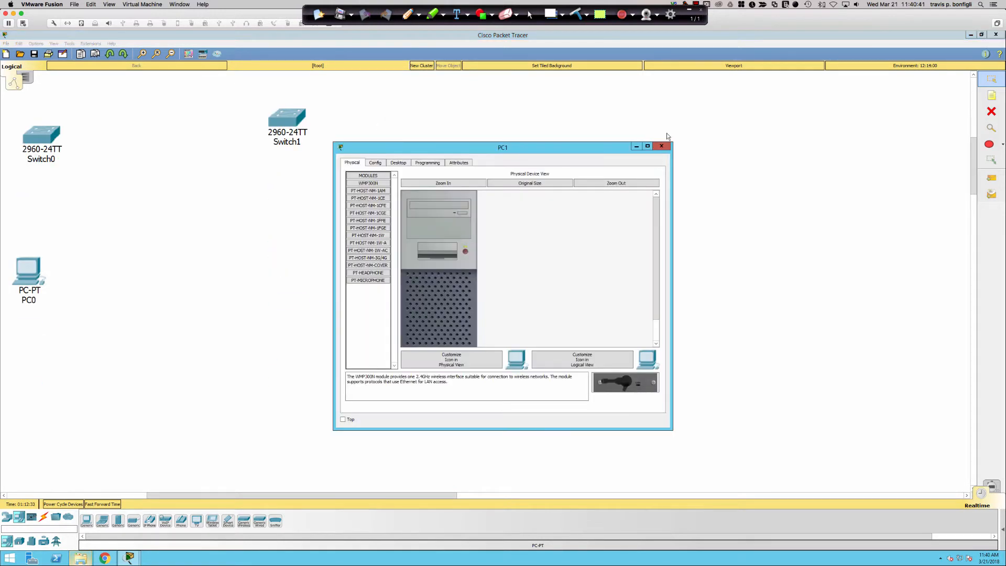
pyautogui.click(663, 146)
pyautogui.moveTo(370, 289); pyautogui.dragTo(390, 123)
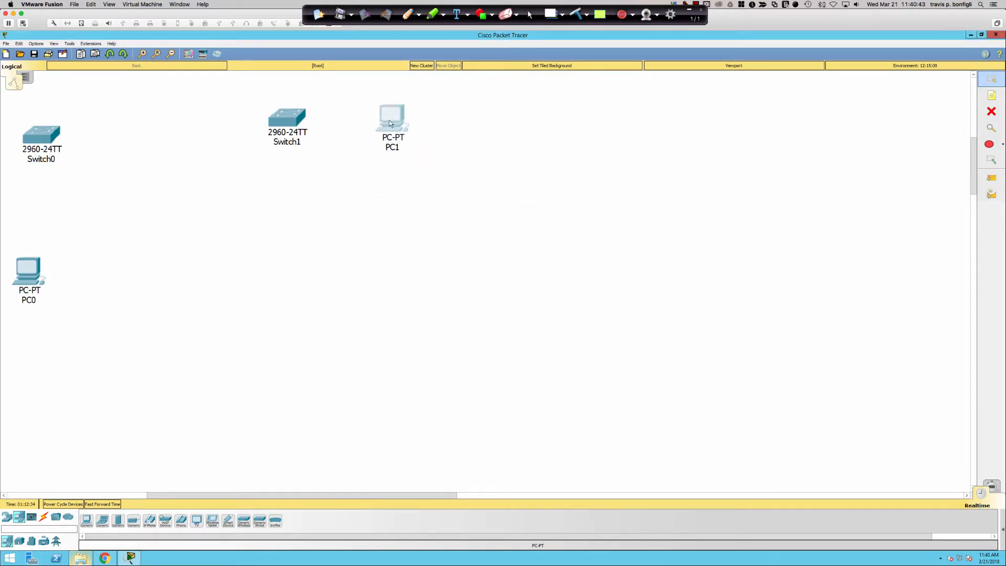
pyautogui.moveTo(32, 292)
pyautogui.mouseDown()
pyautogui.moveTo(108, 209)
pyautogui.moveTo(186, 153)
pyautogui.moveTo(479, 139)
pyautogui.moveTo(468, 135)
pyautogui.moveTo(469, 148)
pyautogui.mouseUp()
# - Move Switch1 directly below the router and place Switch0 level with it on its right
pyautogui.scroll(5, 257, 340)
pyautogui.scroll(-2, 256, 340)
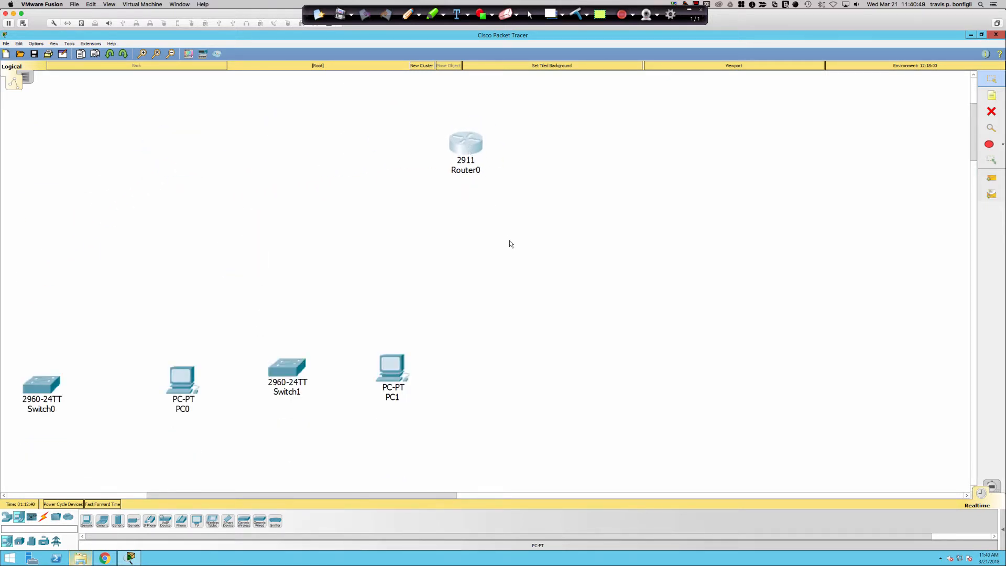
pyautogui.scroll(3, 509, 240)
pyautogui.scroll(-3, 509, 243)
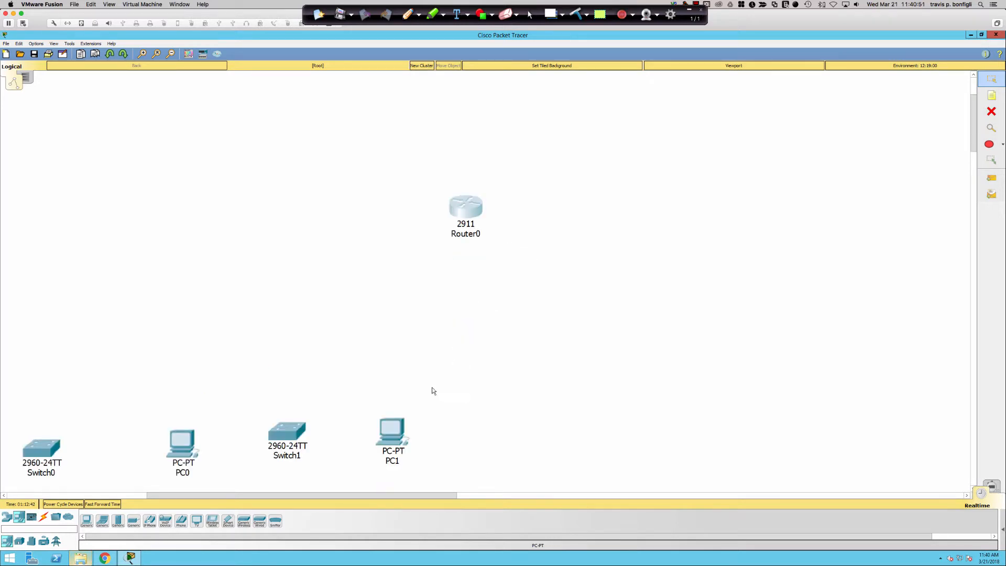
pyautogui.moveTo(290, 437); pyautogui.dragTo(472, 293)
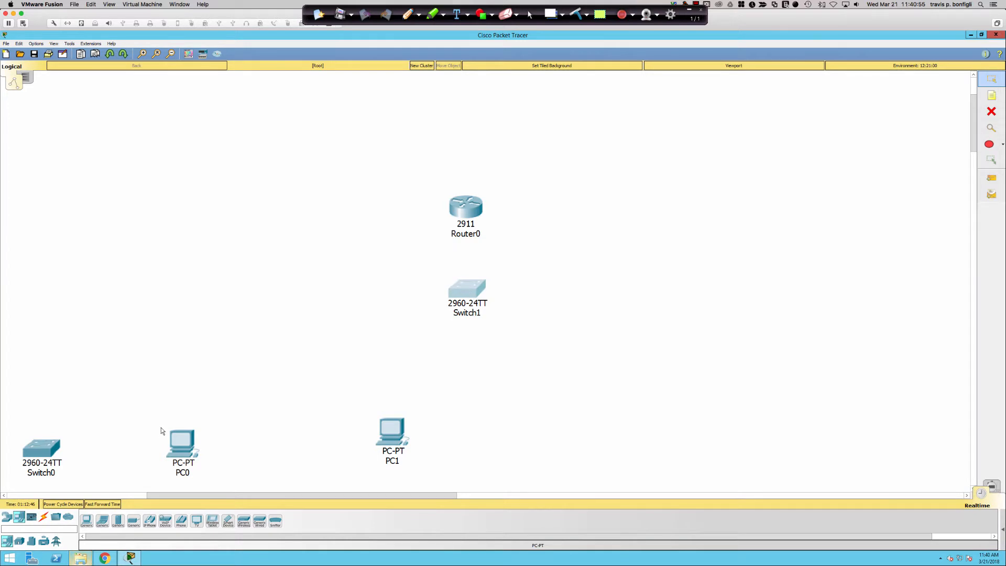
pyautogui.moveTo(53, 449); pyautogui.dragTo(150, 418)
pyautogui.moveTo(382, 344); pyautogui.dragTo(597, 292)
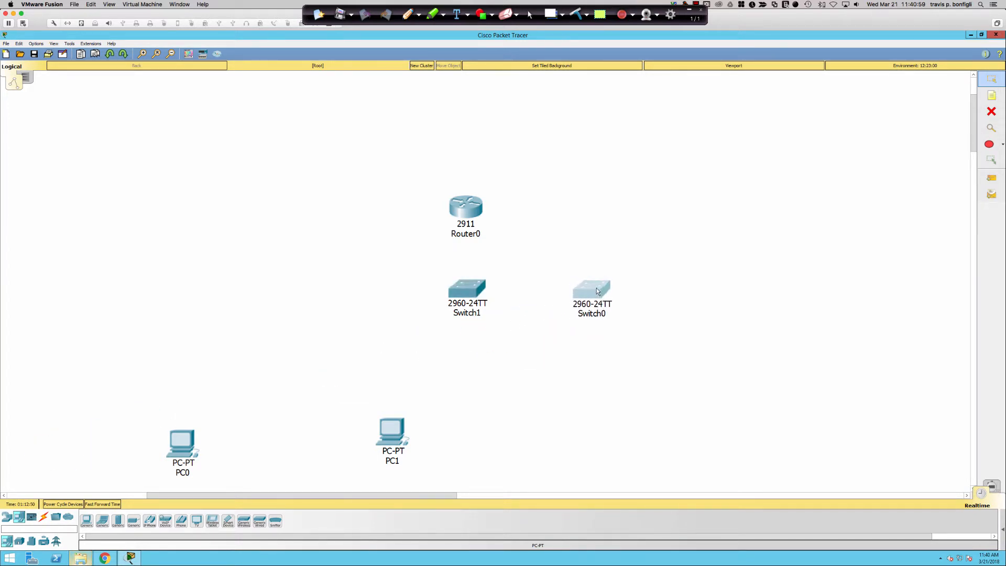
# - Move PC0 directly below Switch1 and PC1 directly below Switch0
pyautogui.moveTo(179, 448); pyautogui.dragTo(461, 374)
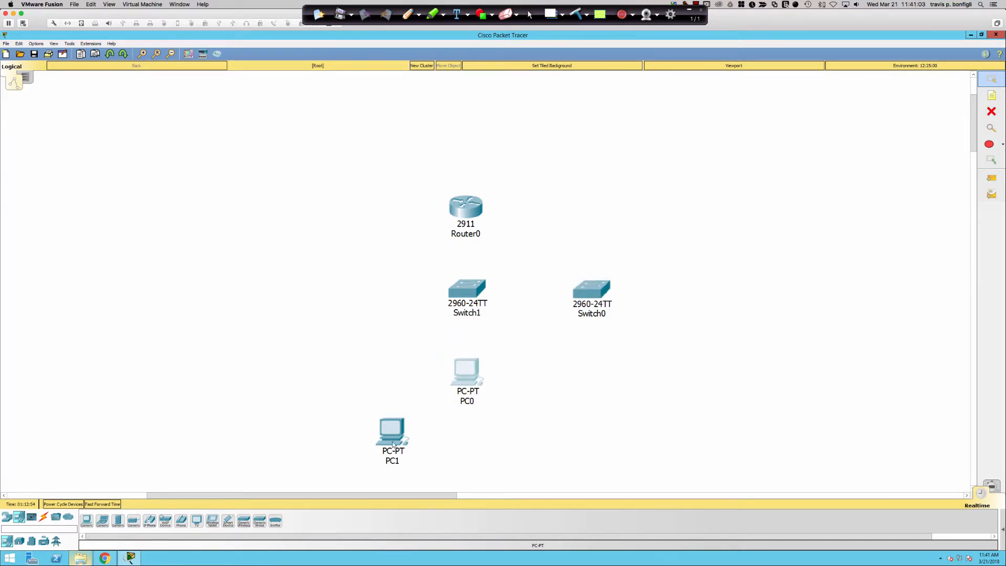
pyautogui.moveTo(394, 443); pyautogui.dragTo(590, 371)
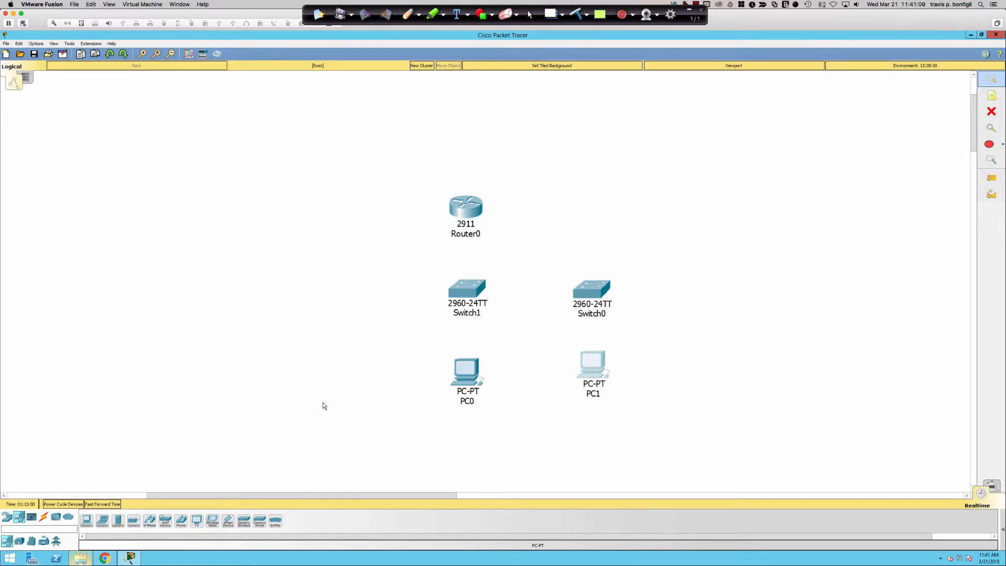
# - Connect FastEthernet0 on PC0 to FastEthernet0/6 on Switch1 with a copper straight-through cable
pyautogui.scroll(4, 330, 396)
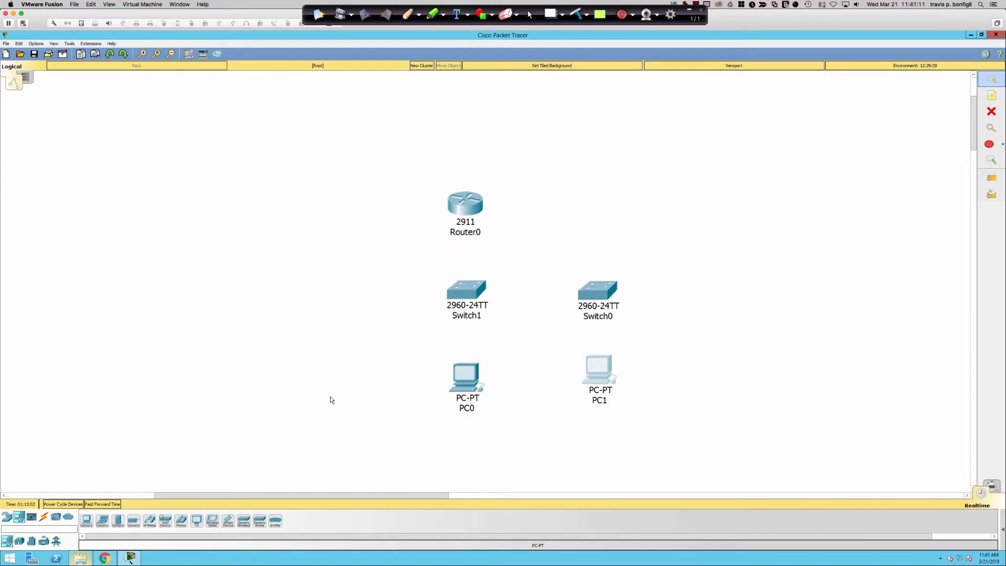
pyautogui.scroll(5, 330, 397)
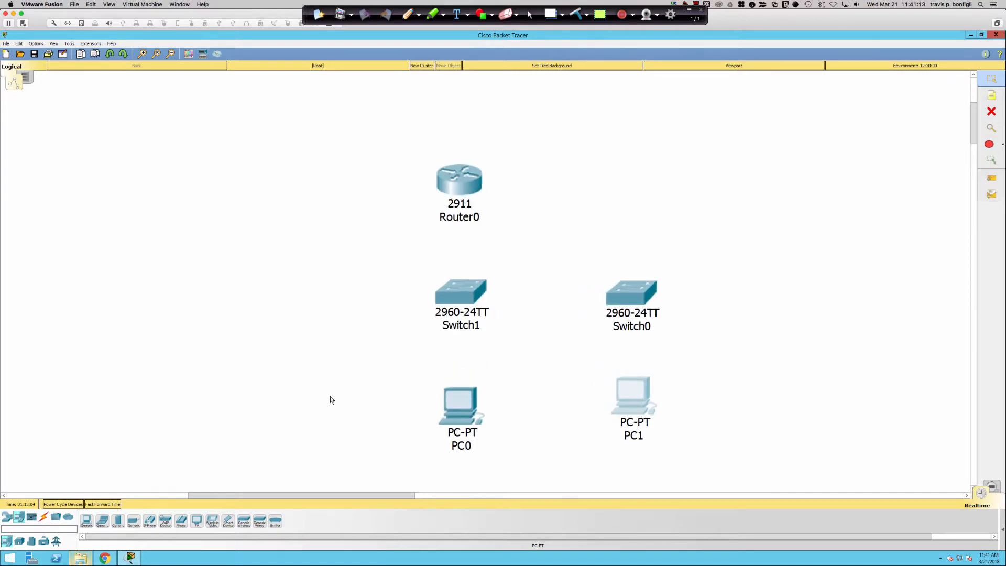
pyautogui.scroll(-1, 329, 402)
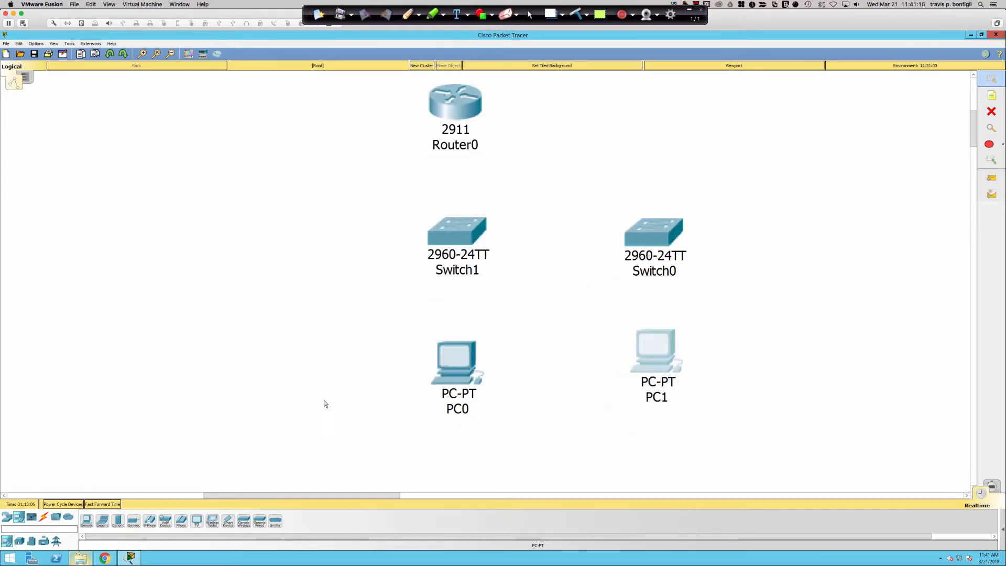
pyautogui.moveTo(259, 496); pyautogui.dragTo(289, 496)
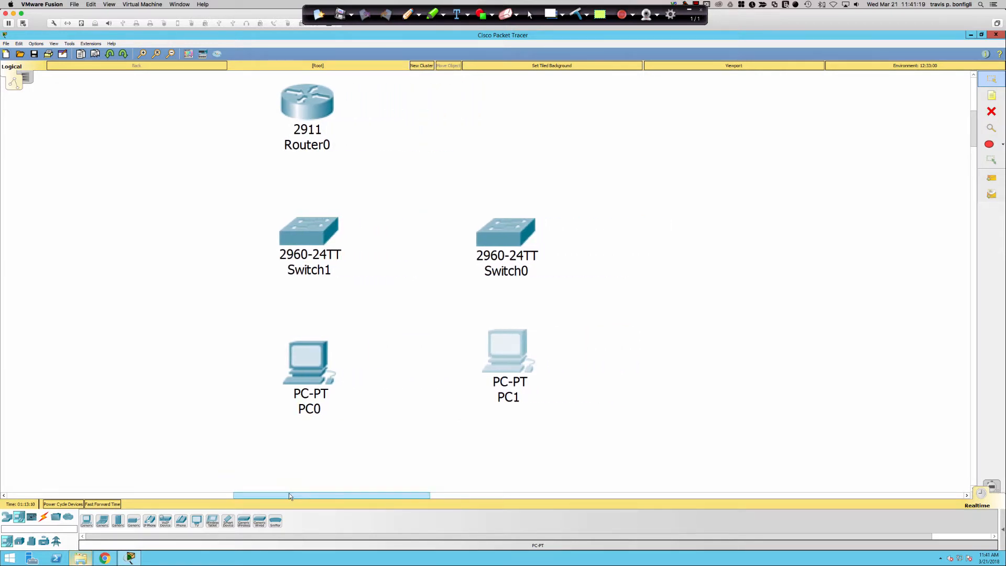
pyautogui.click(45, 519)
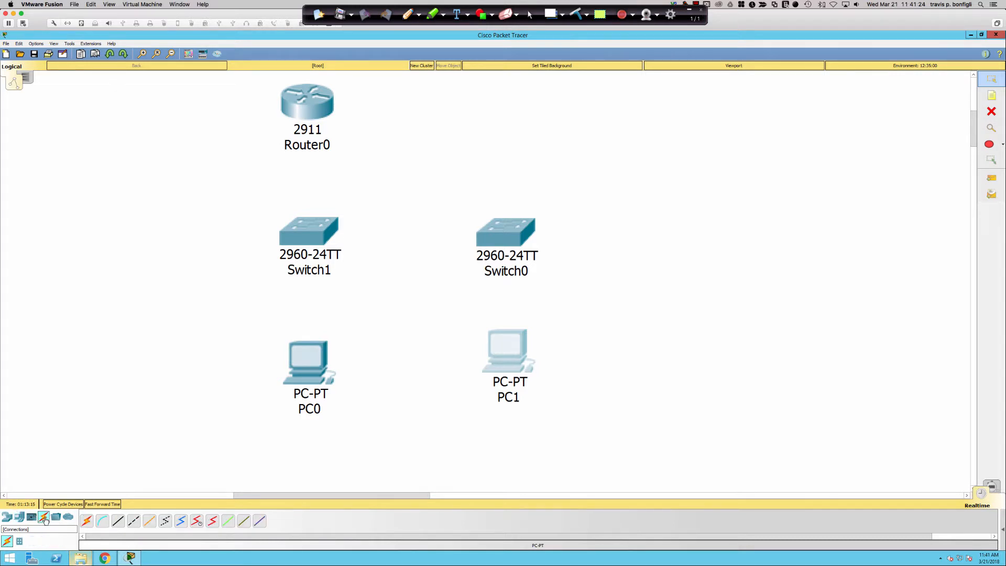
pyautogui.click(118, 521)
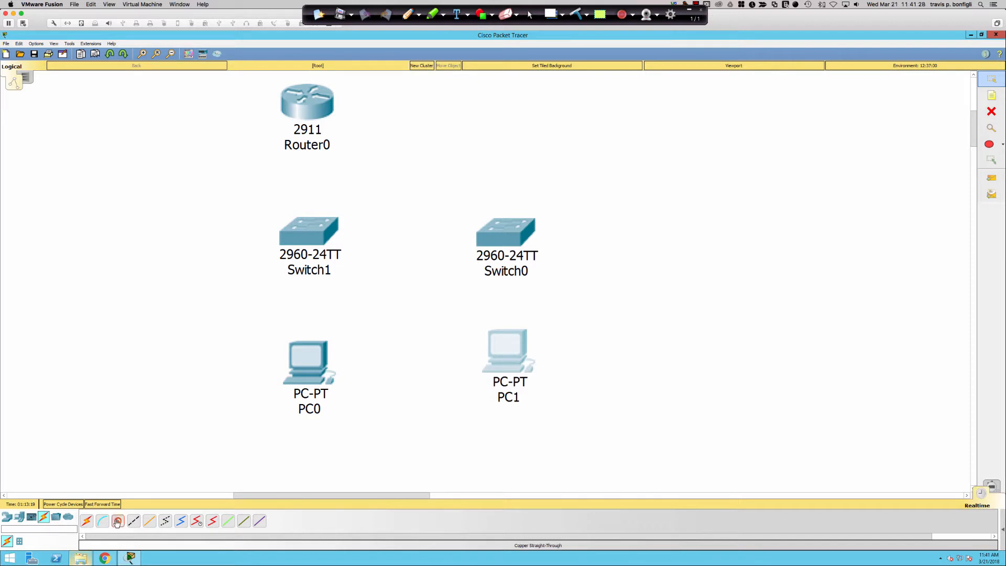
pyautogui.click(309, 348)
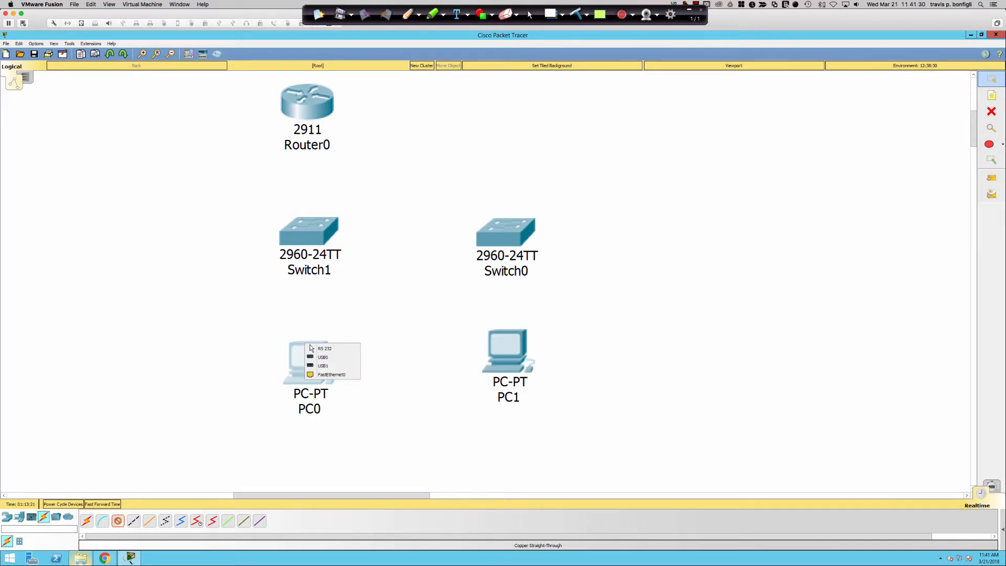
pyautogui.click(322, 374)
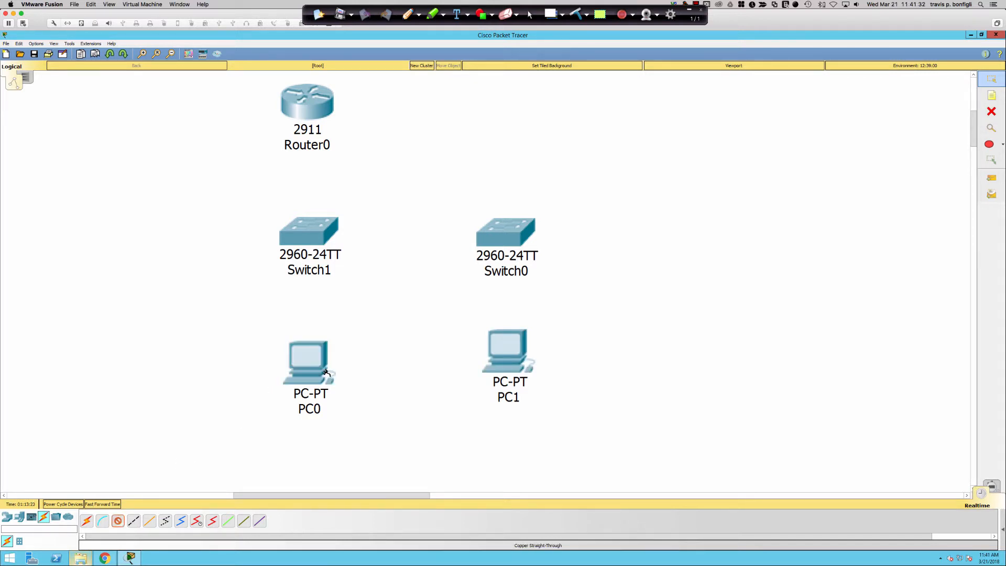
pyautogui.click(309, 246)
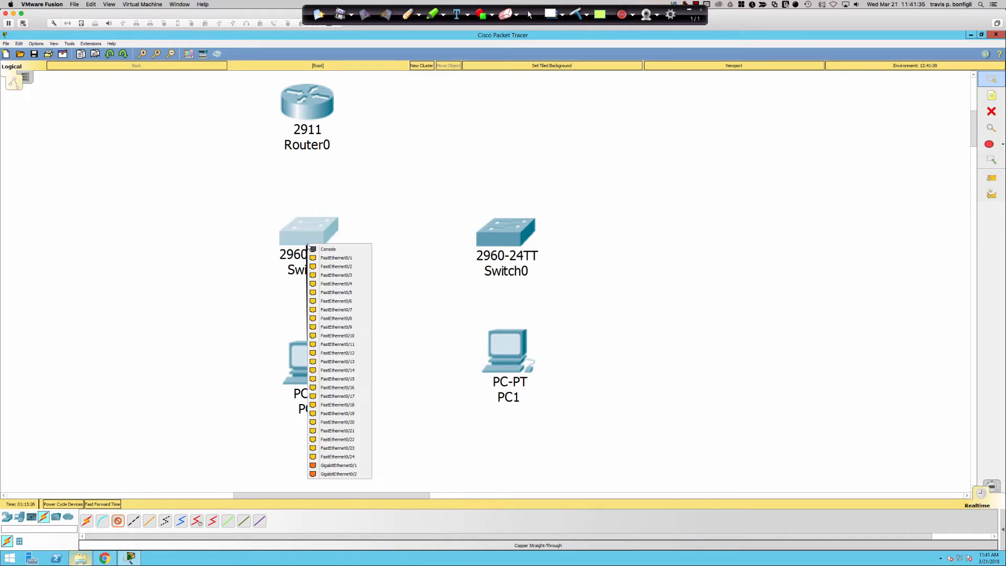
pyautogui.click(333, 304)
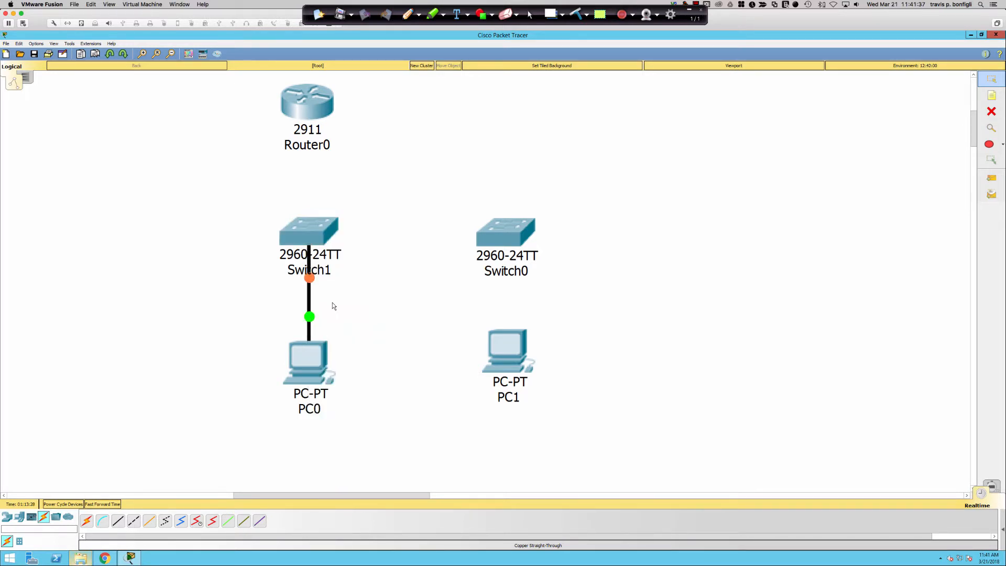
# - Connect FastEthernet0 on PC1 to FastEthernet0/18 on Switch0 with a copper straight-through cable
pyautogui.click(118, 520)
pyautogui.click(504, 340)
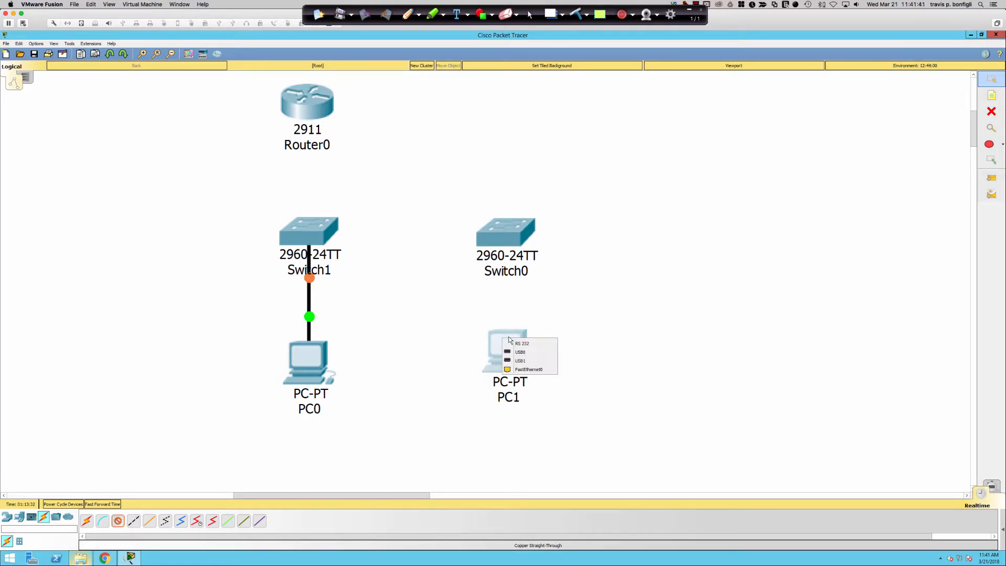
pyautogui.click(524, 369)
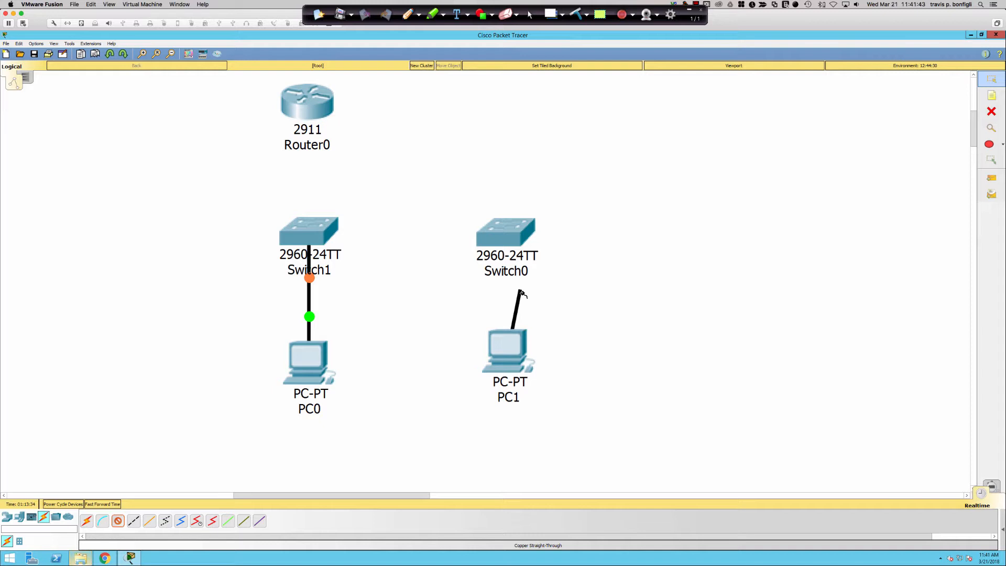
pyautogui.click(508, 248)
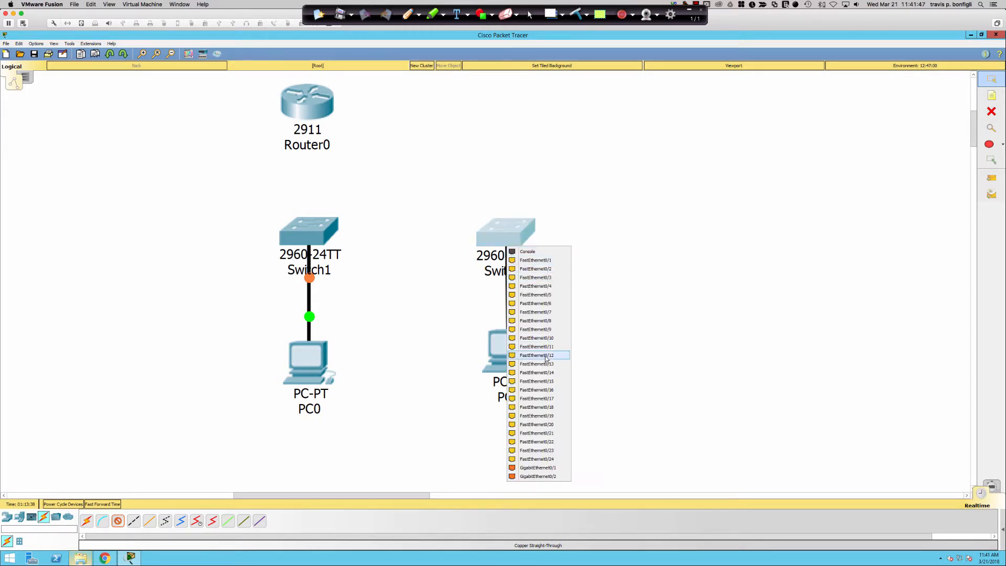
pyautogui.click(549, 407)
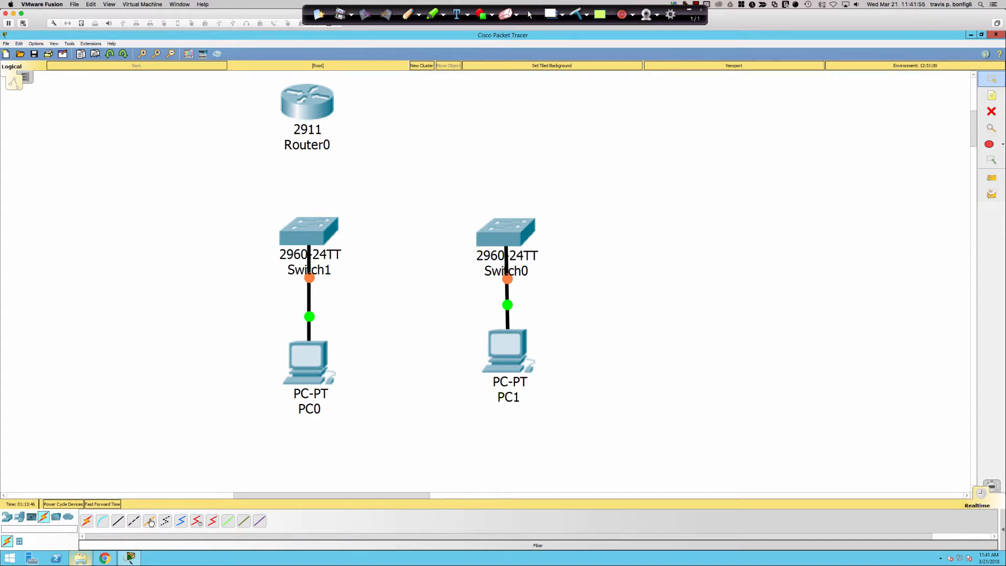
# - Link FastEthernet0/1 on Switch1 to Switch0 with a copper straight-through cable
pyautogui.click(118, 520)
pyautogui.click(329, 232)
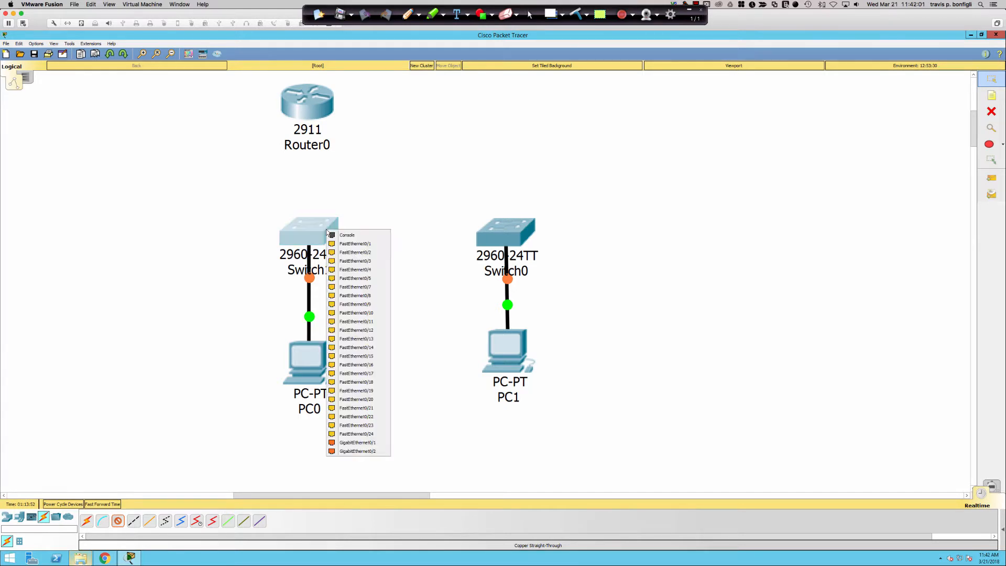
pyautogui.click(349, 245)
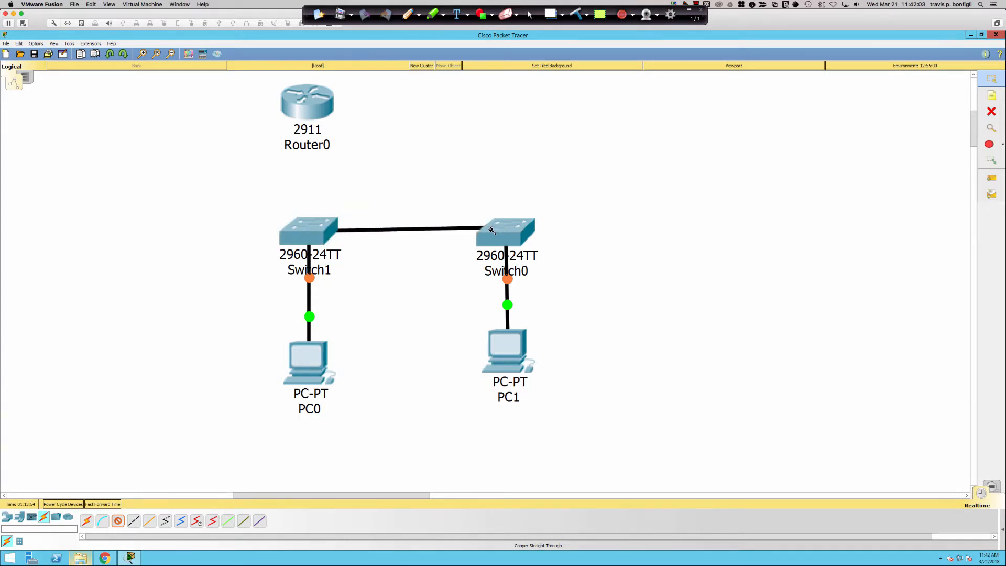
pyautogui.click(488, 227)
pyautogui.click(500, 242)
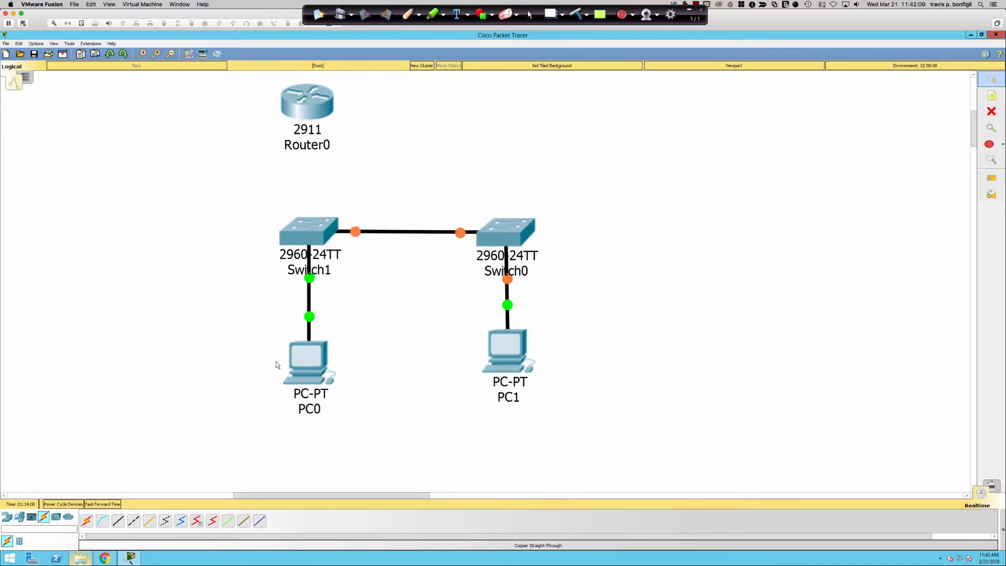
# - Connect Switch1 to GigabitEthernet0/0 on Router0 with a copper straight-through cable
pyautogui.click(119, 521)
pyautogui.click(305, 219)
pyautogui.click(321, 257)
pyautogui.click(307, 116)
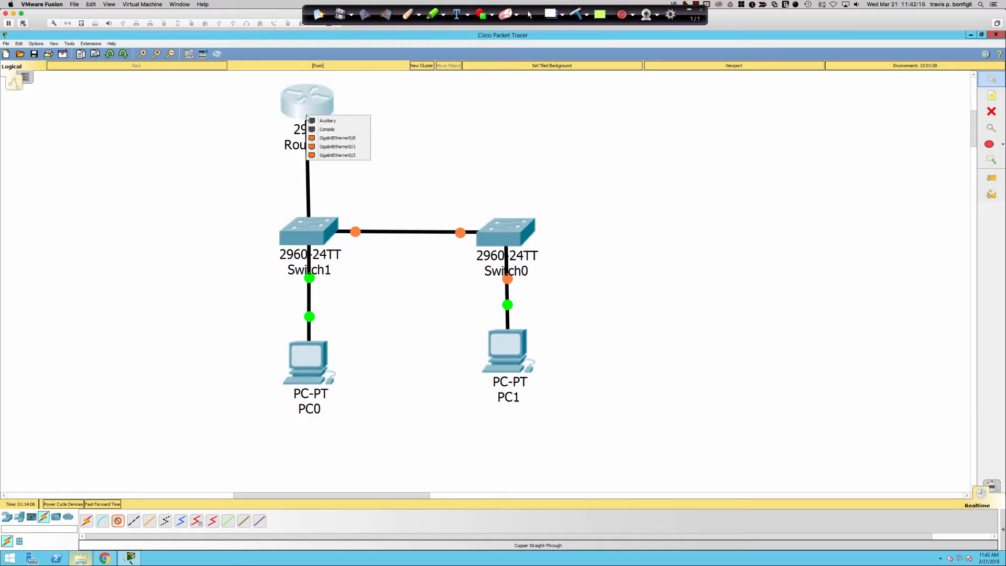
pyautogui.click(335, 138)
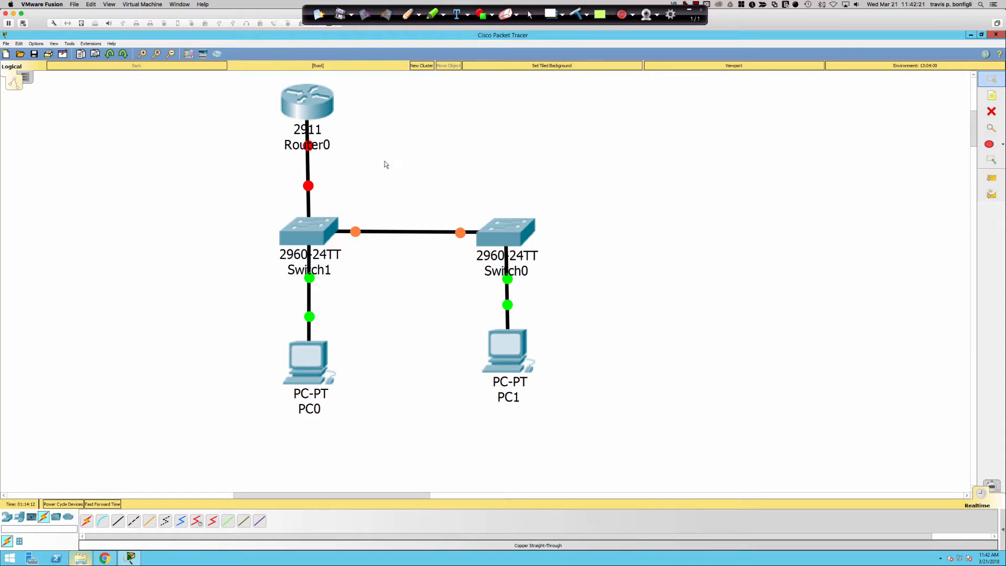
# - Align PC1 level with PC0 in the topology and set PC0's display name to PC-A
pyautogui.moveTo(493, 356); pyautogui.dragTo(509, 363)
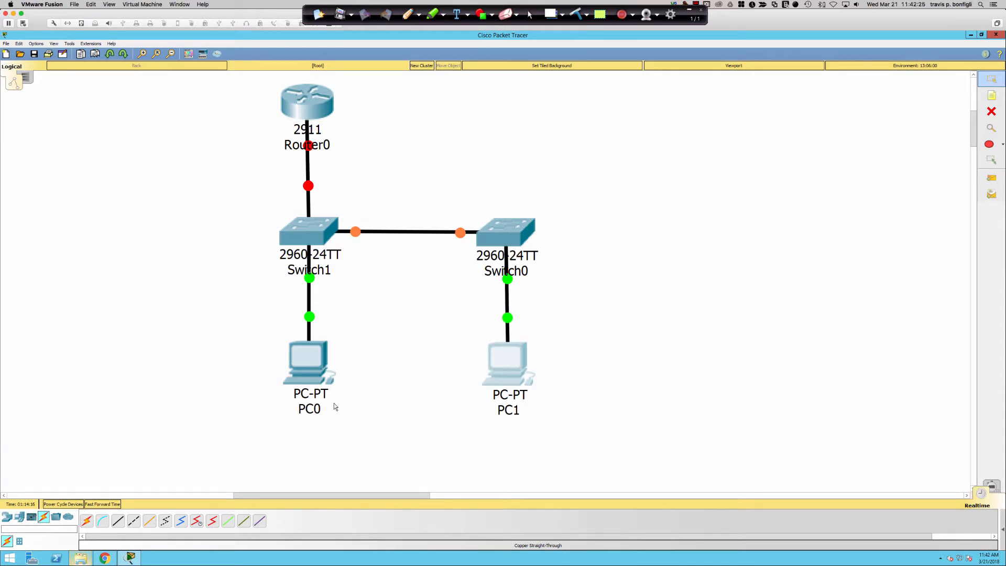
pyautogui.click(309, 367)
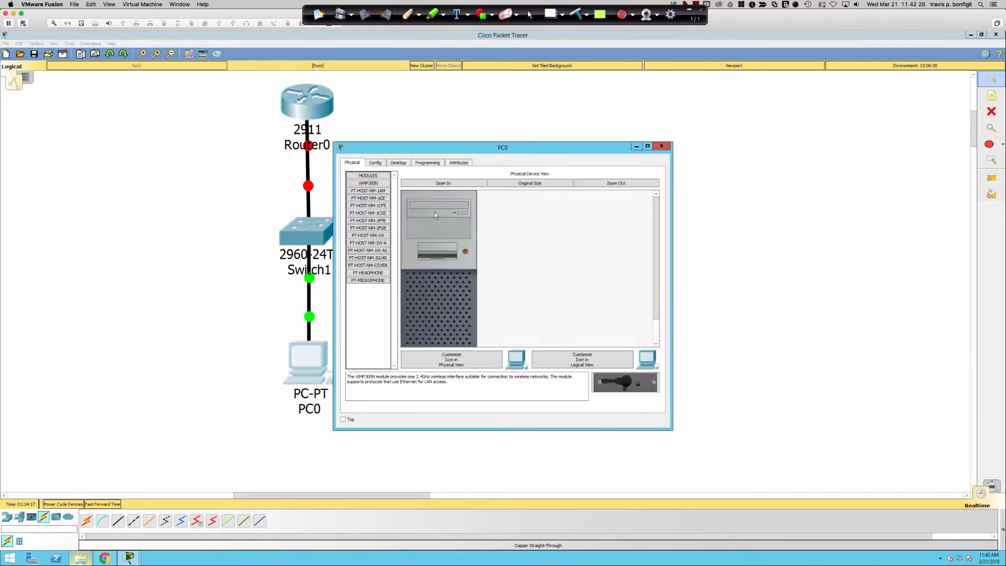
pyautogui.click(376, 164)
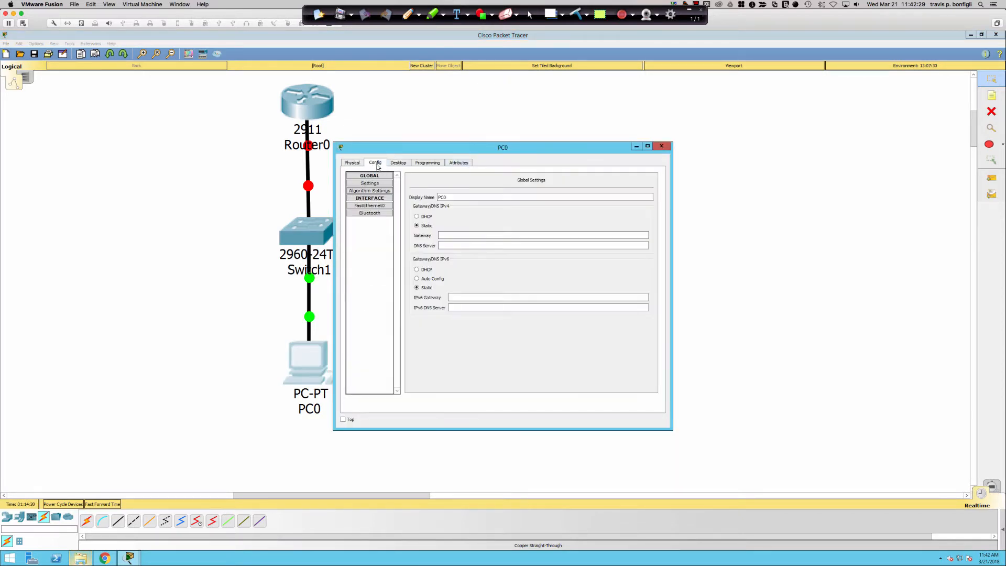
pyautogui.doubleClick(456, 197)
pyautogui.write('PC-A')
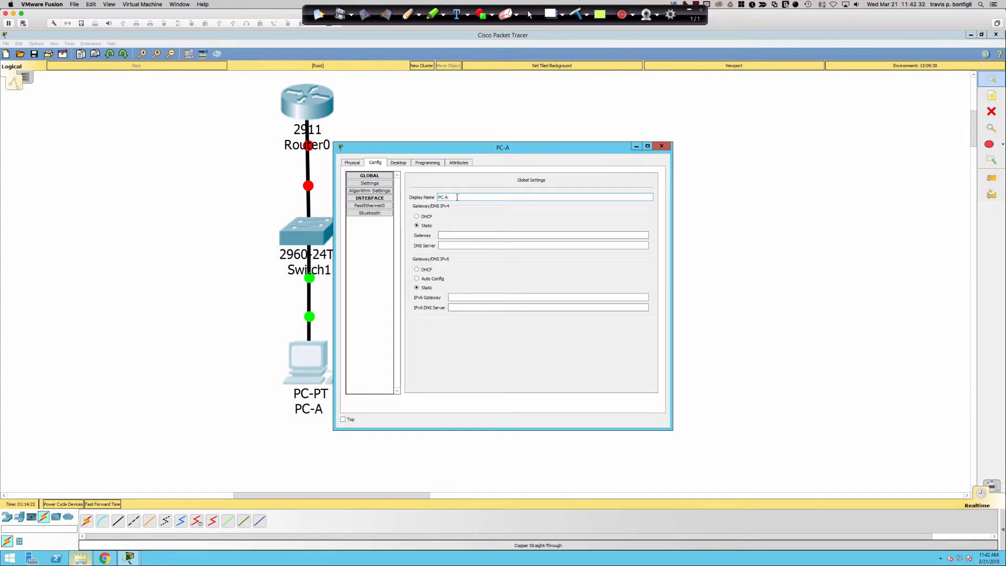
pyautogui.click(661, 146)
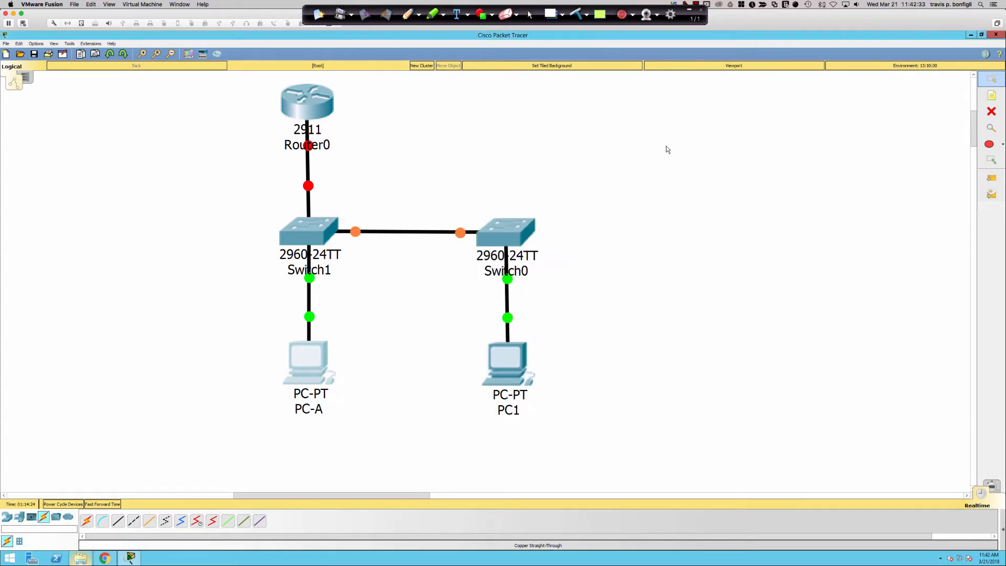
# - Change the display name of PC1 to PC-B (VLAN 20)
pyautogui.click(483, 378)
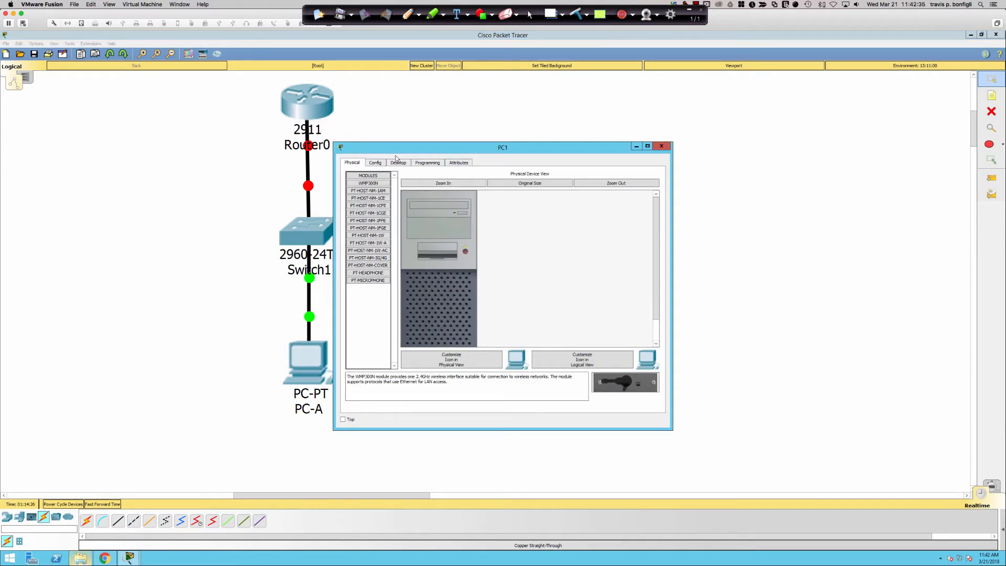
pyautogui.click(375, 162)
pyautogui.click(459, 197)
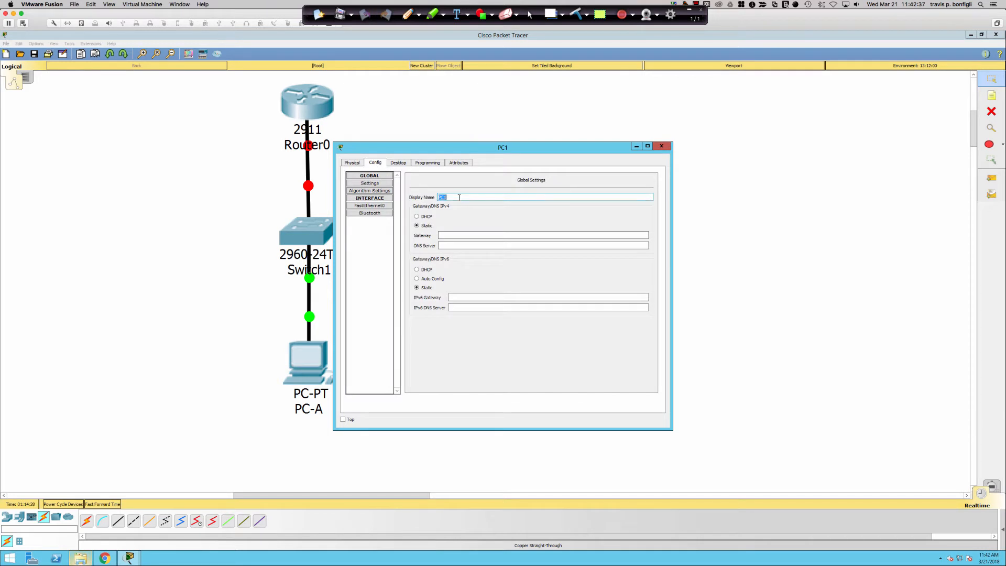
pyautogui.write('PC-B (VLAN 20)')
pyautogui.click(661, 147)
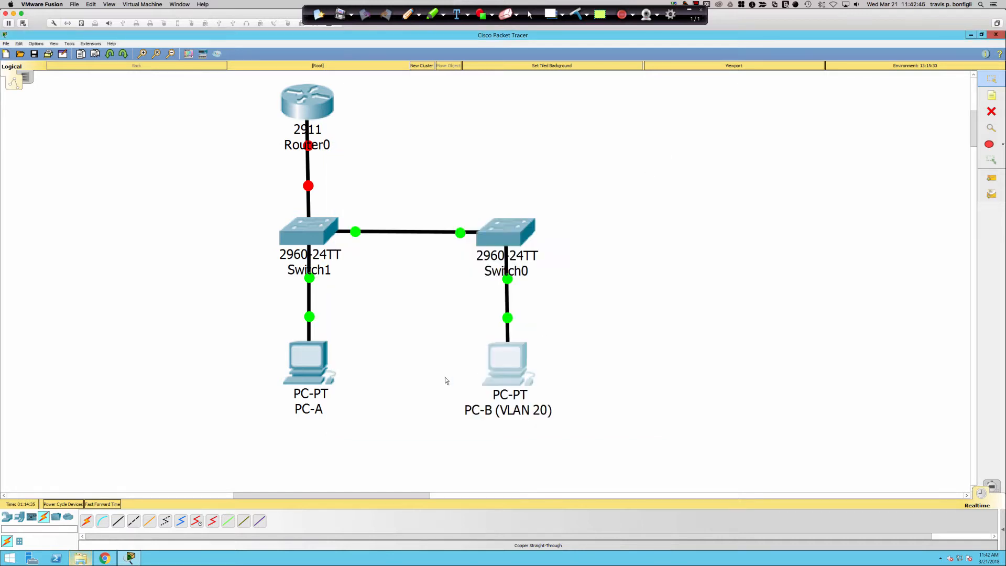
# - Extend PC-A's display name to PC-A (VLAN 10)
pyautogui.click(330, 365)
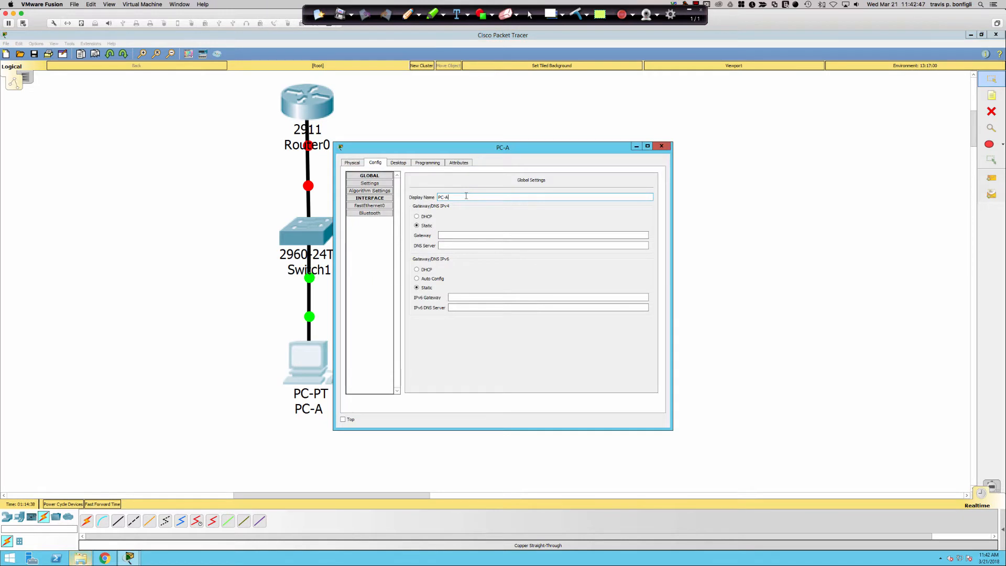
pyautogui.write('(VLAN')
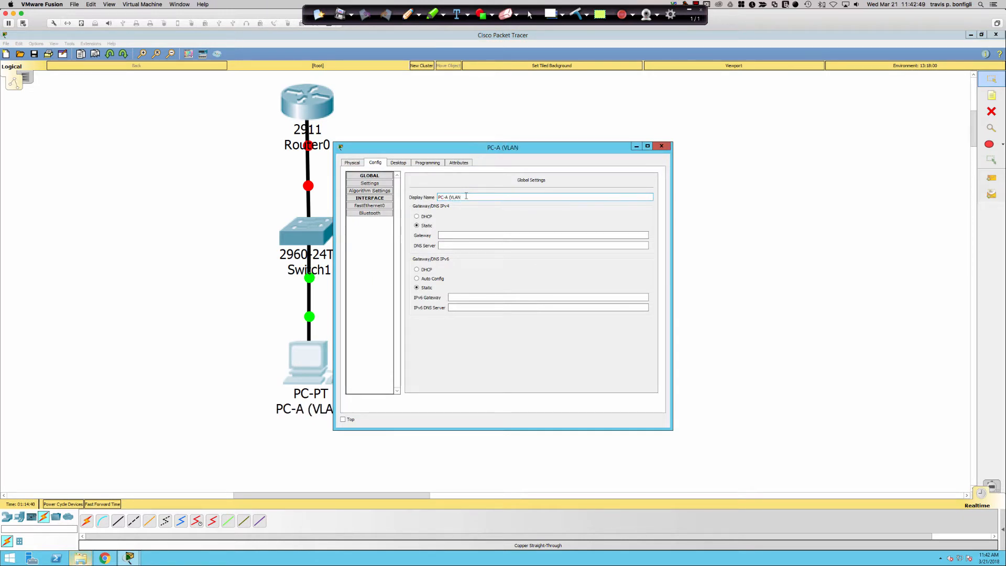
pyautogui.write(' 10)')
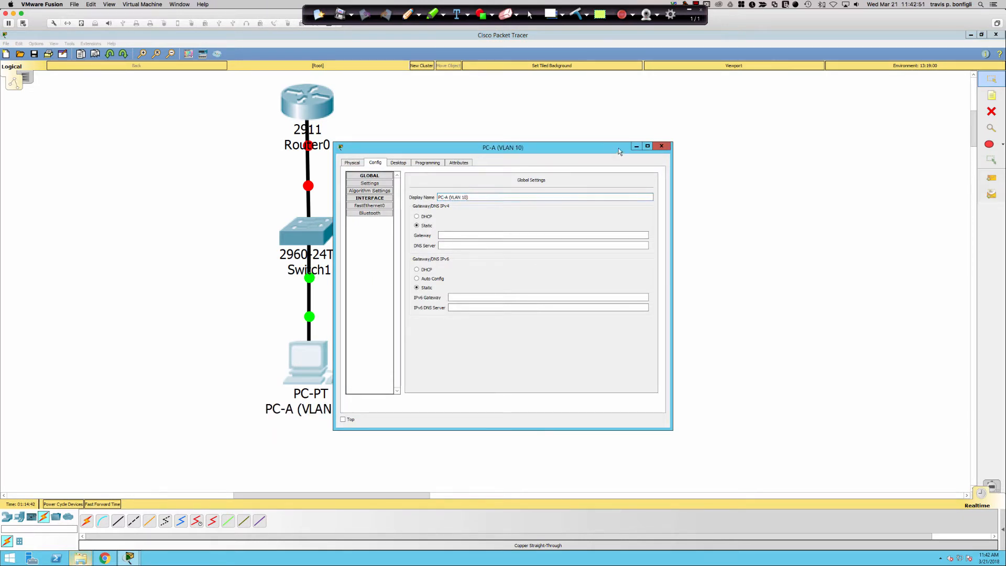
pyautogui.click(660, 147)
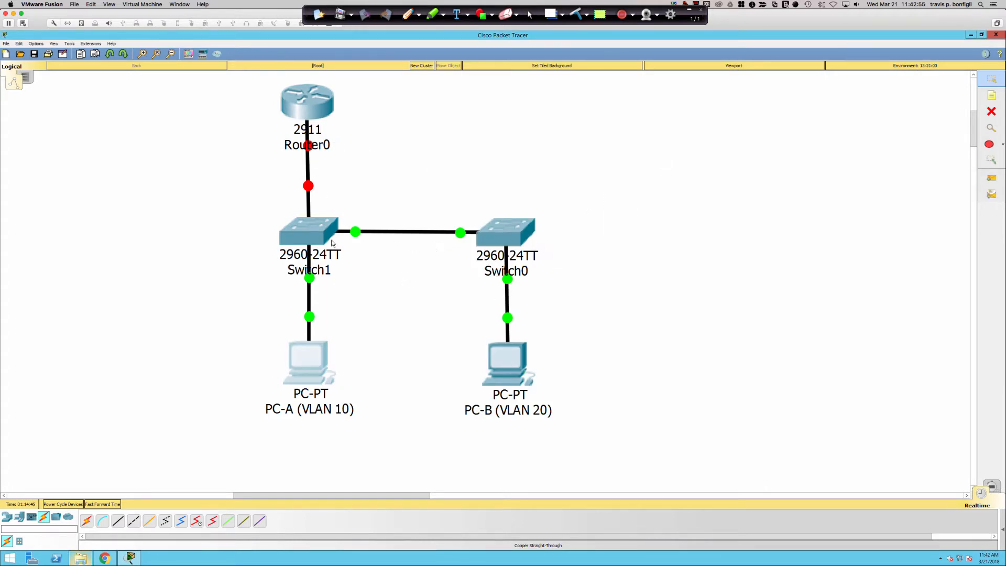
# - Set both the display name and the hostname of Router0 to R1
pyautogui.click(320, 121)
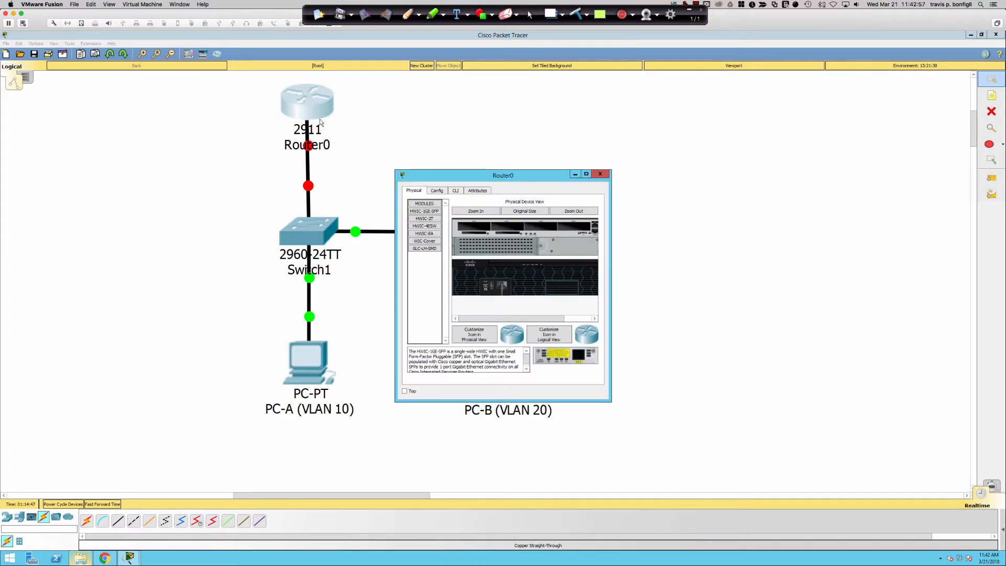
pyautogui.click(435, 190)
pyautogui.doubleClick(529, 225)
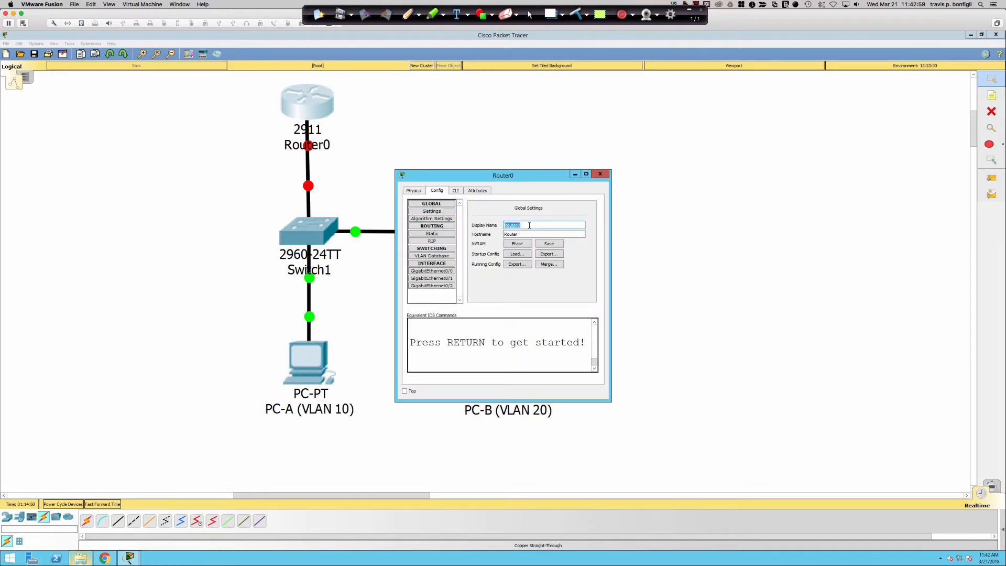
pyautogui.write('R1')
pyautogui.click(526, 234)
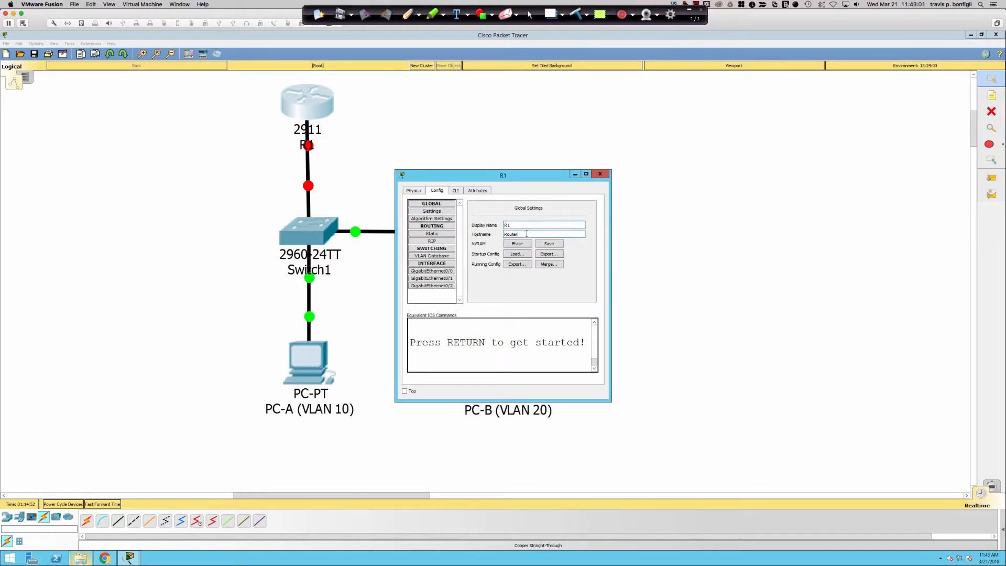
pyautogui.doubleClick(527, 234)
pyautogui.write('R1')
pyautogui.click(599, 174)
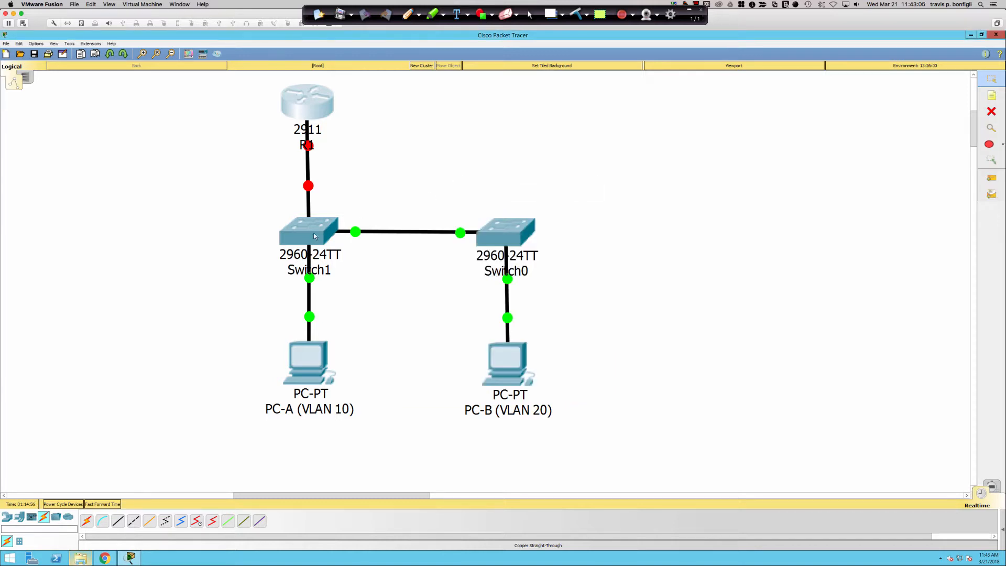
# - Set both the display name and the hostname of Switch0 to S2
pyautogui.click(503, 239)
pyautogui.click(438, 191)
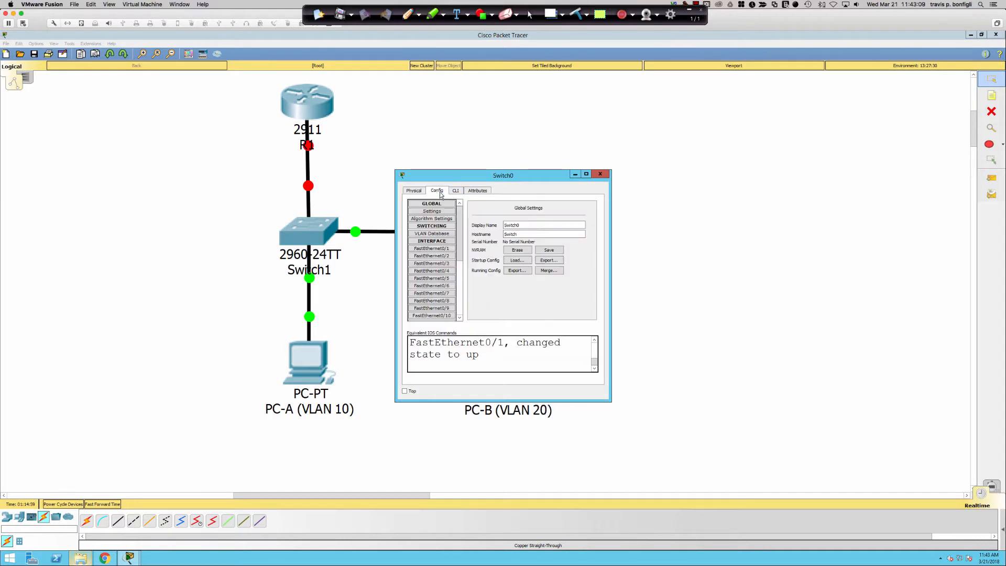
pyautogui.doubleClick(525, 225)
pyautogui.doubleClick(526, 234)
pyautogui.write('S2')
pyautogui.click(599, 174)
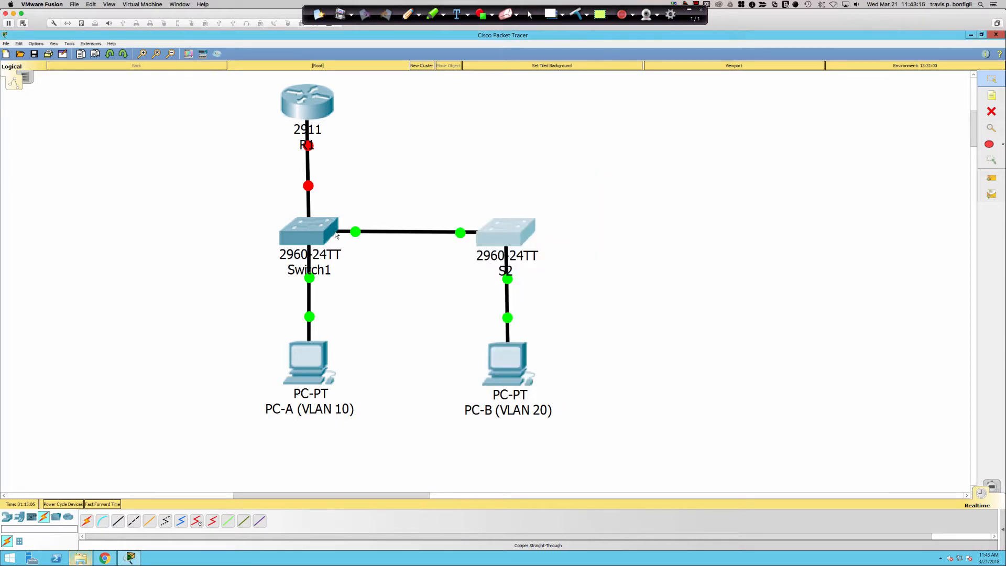
# - Set both the display name and the hostname of Switch1 to S1
pyautogui.click(313, 230)
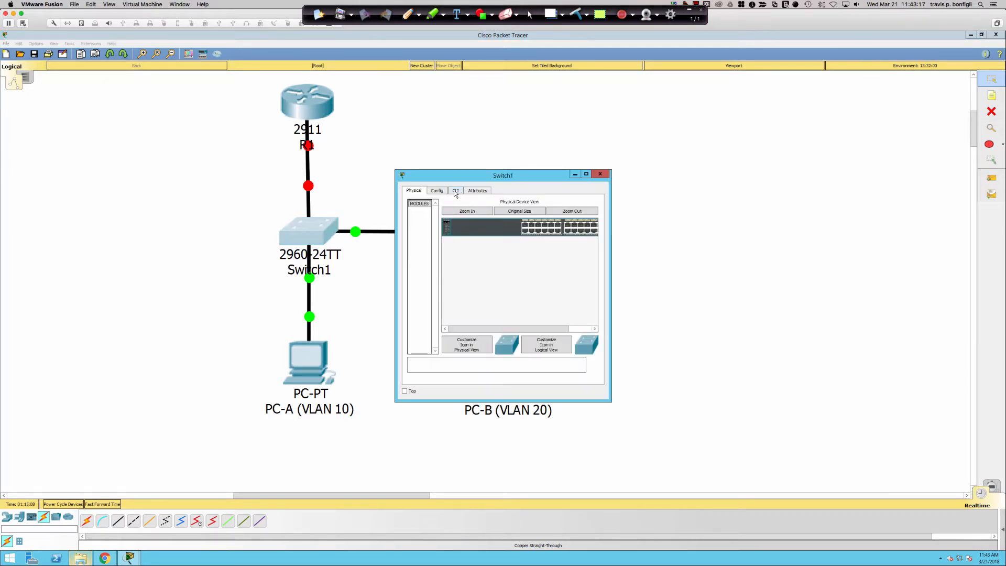
pyautogui.click(437, 191)
pyautogui.doubleClick(525, 225)
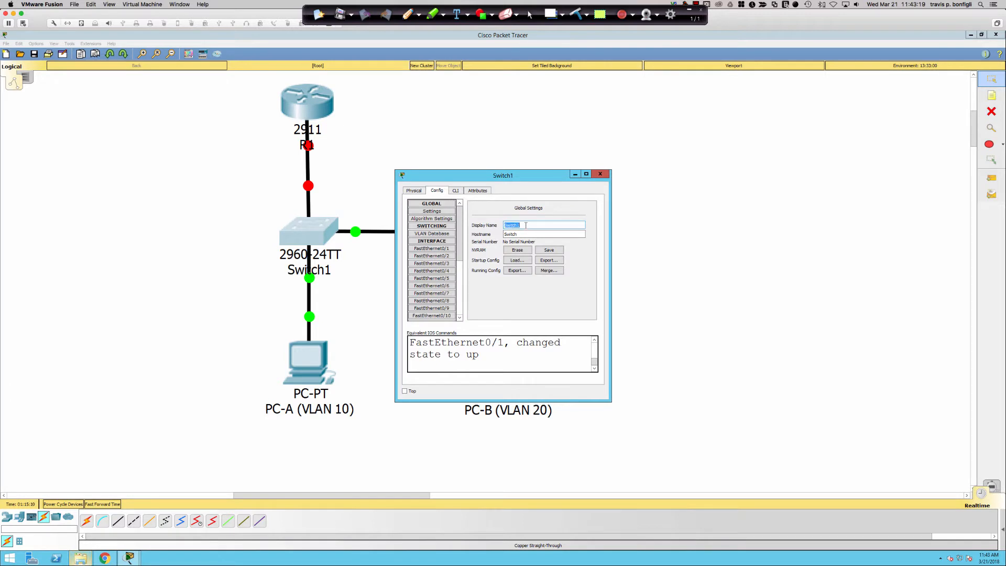
pyautogui.write('S1')
pyautogui.doubleClick(521, 233)
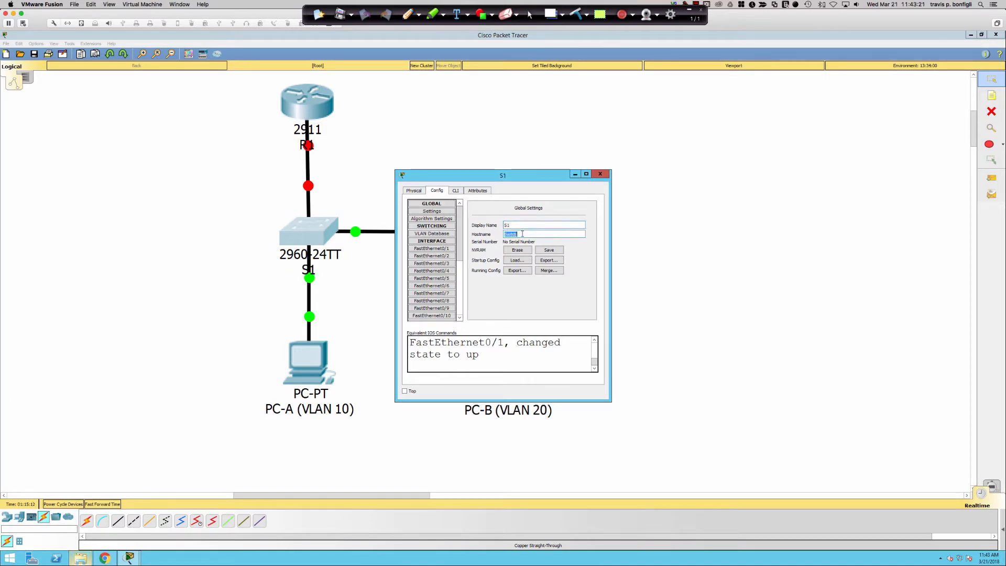
pyautogui.write('S')
pyautogui.write('2')
pyautogui.click(600, 174)
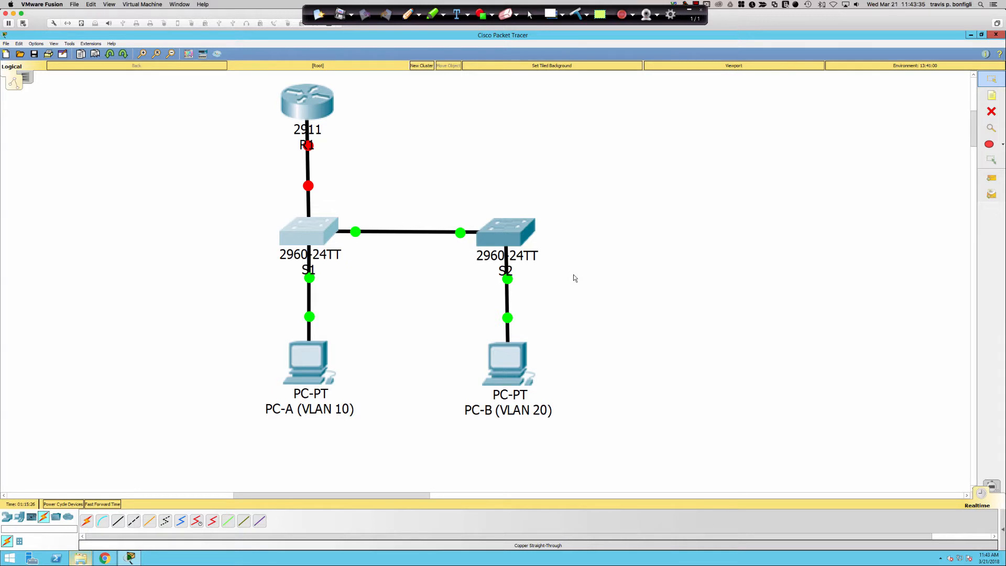
# - Open router R1's command line interface in an enlarged device window
pyautogui.click(306, 108)
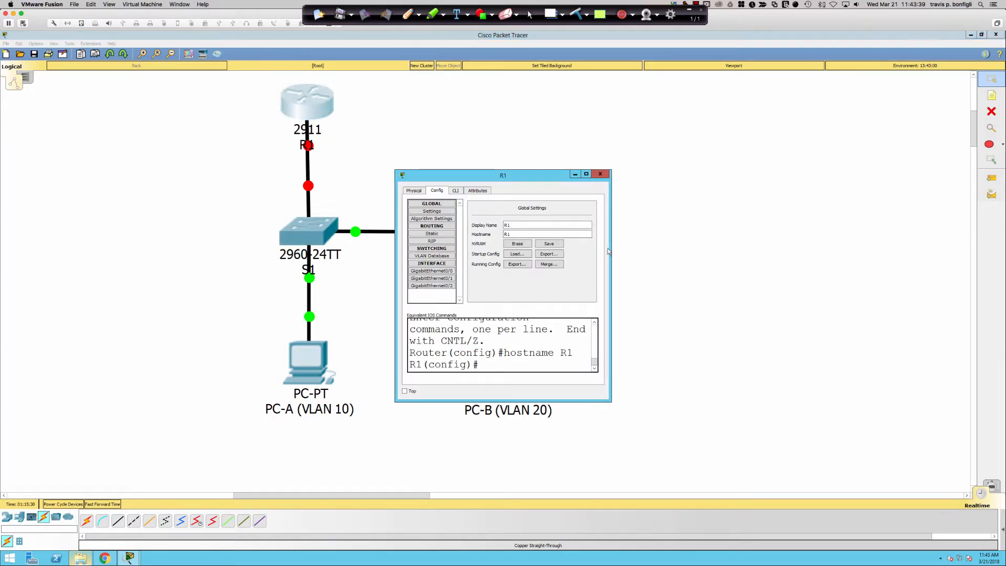
pyautogui.moveTo(610, 248); pyautogui.dragTo(939, 251)
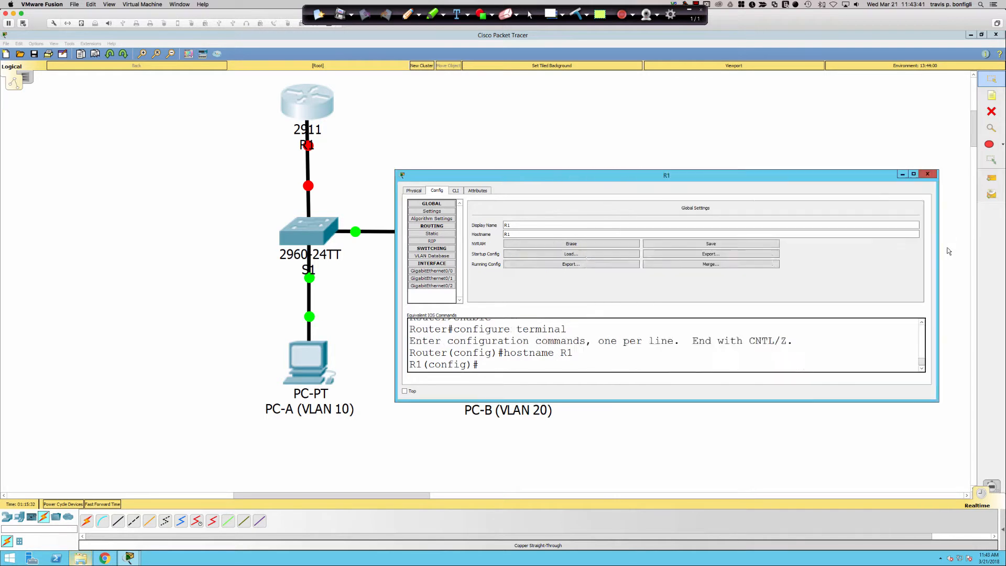
pyautogui.click(945, 251)
pyautogui.click(307, 102)
pyautogui.moveTo(495, 164); pyautogui.dragTo(492, 88)
pyautogui.click(455, 110)
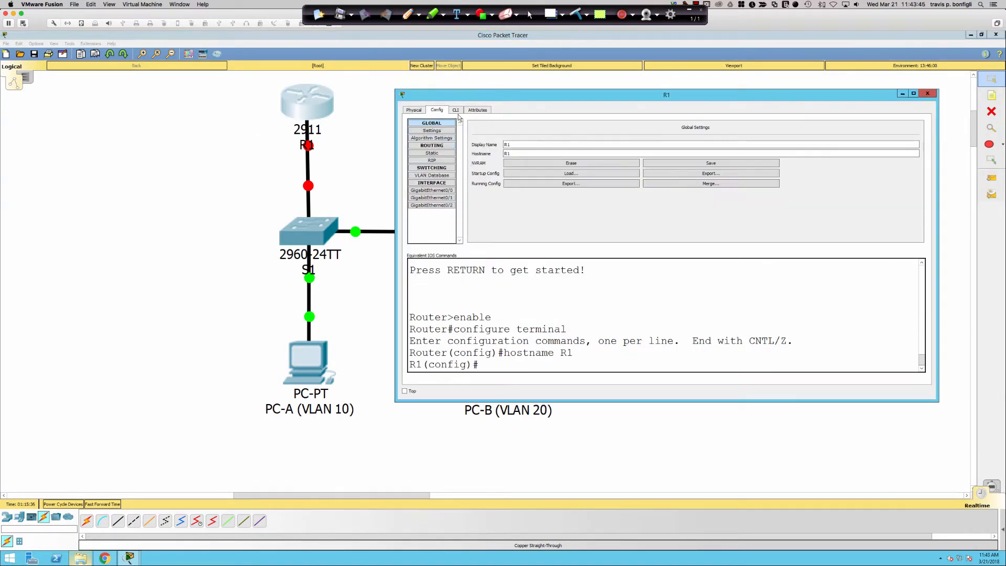
pyautogui.click(601, 331)
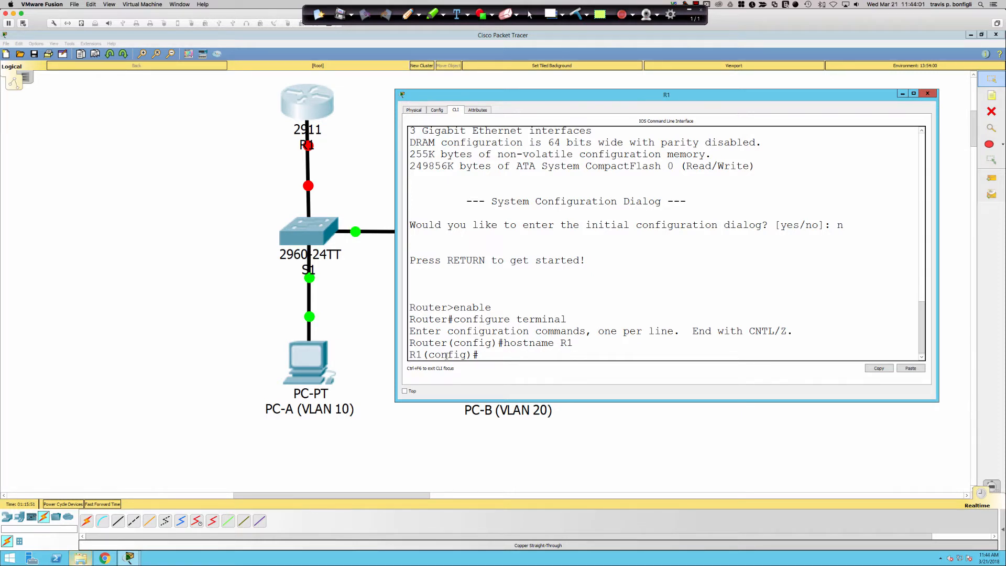
pyautogui.click(309, 230)
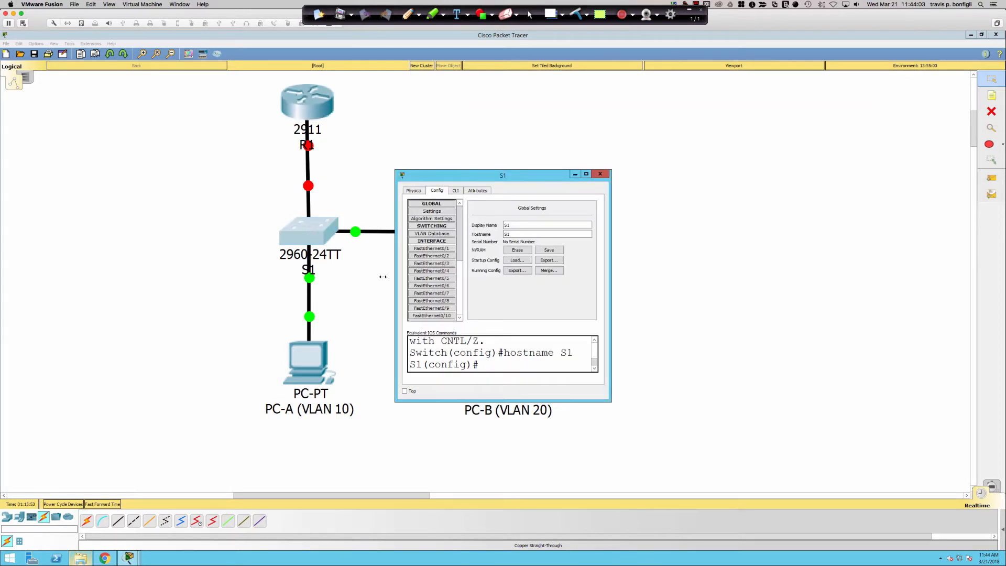
pyautogui.click(599, 173)
pyautogui.click(317, 108)
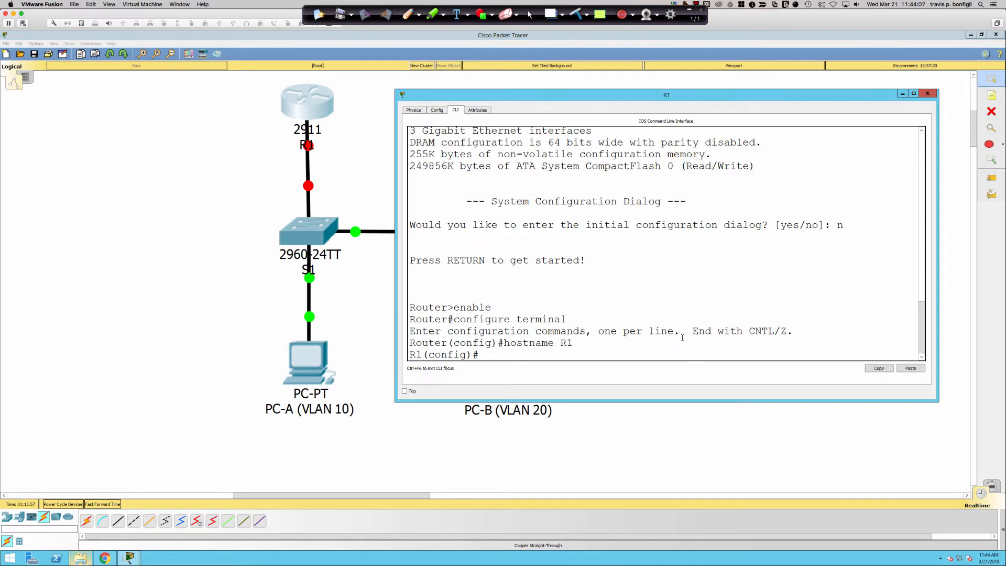
# - Display R1's brief IP interface summary from configuration mode with do sh ip int bri
pyautogui.press('Return')
pyautogui.press('Return')
pyautogui.press('Return')
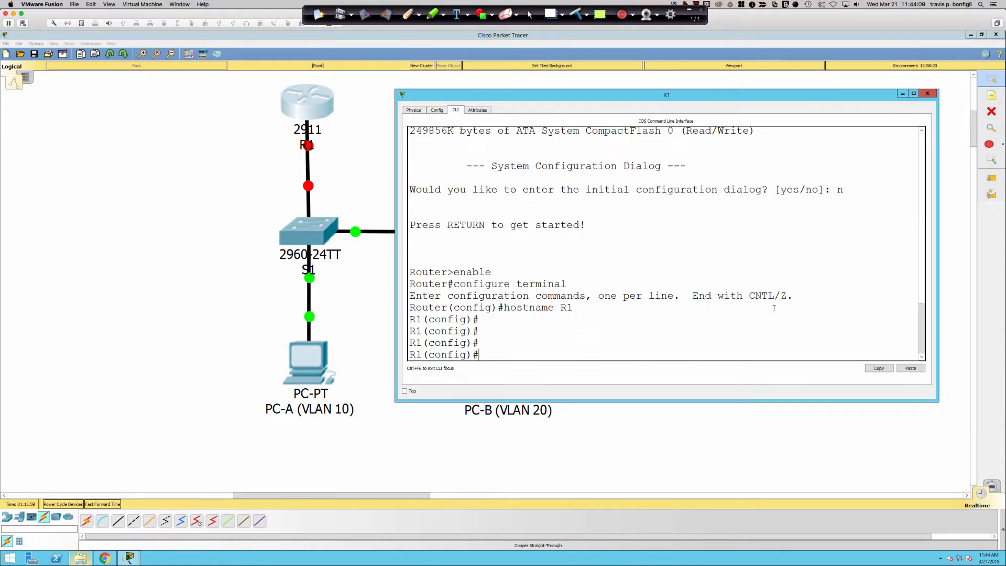
pyautogui.write('do sh ip int bri')
pyautogui.press('Return')
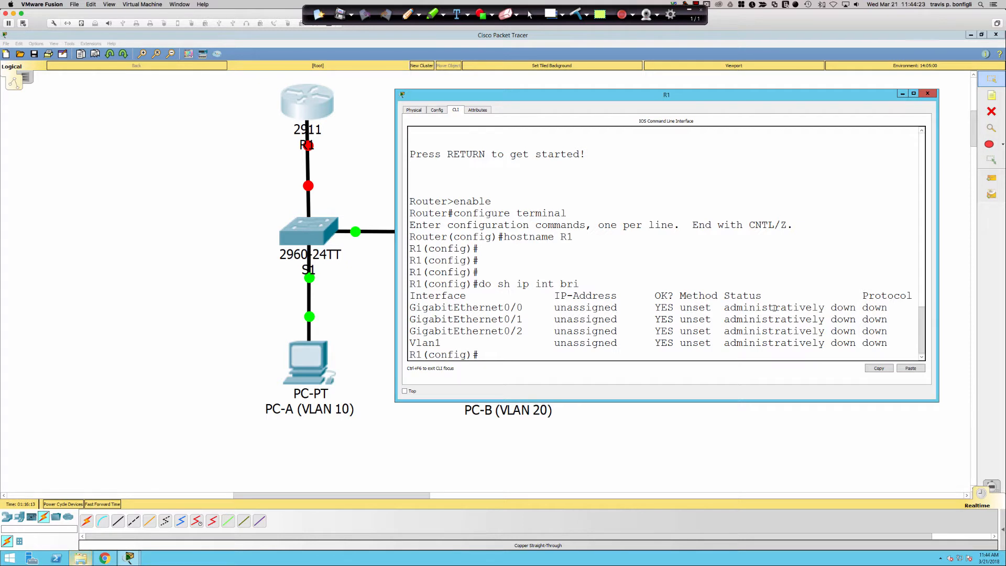
# - Create subinterface gi0/1.1 on R1 with dot1Q encapsulation for VLAN 1 and IP address 192.168.1.1 255.255.255.0
pyautogui.write('int gi0/1.1')
pyautogui.press('Return')
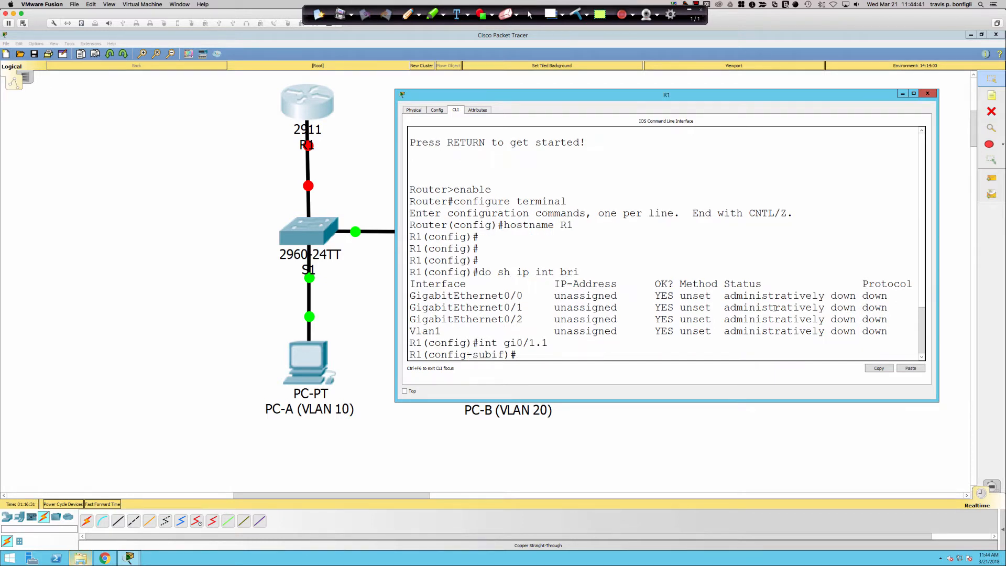
pyautogui.write('en')
pyautogui.press('Tab')
pyautogui.write('do')
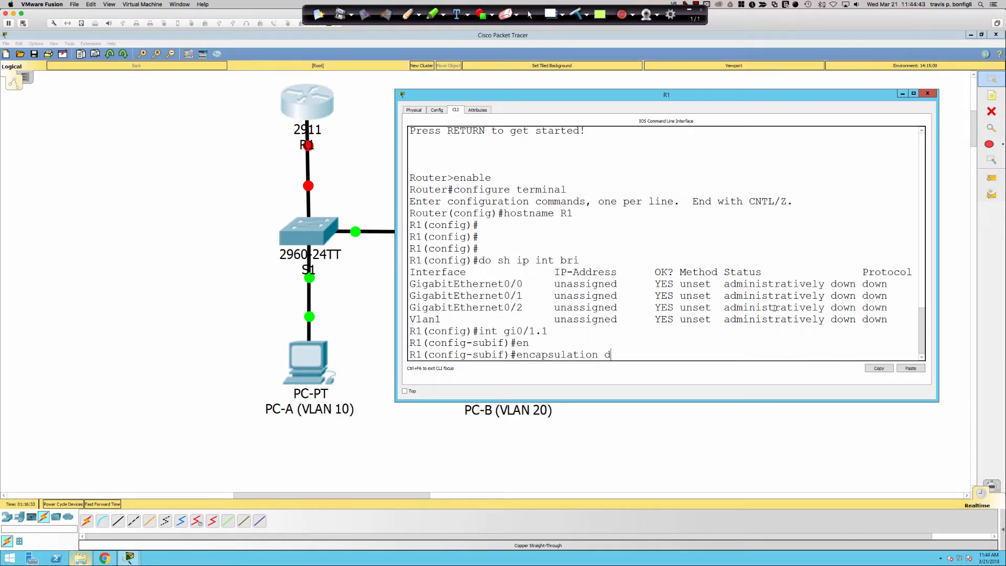
pyautogui.press('Tab')
pyautogui.write('1')
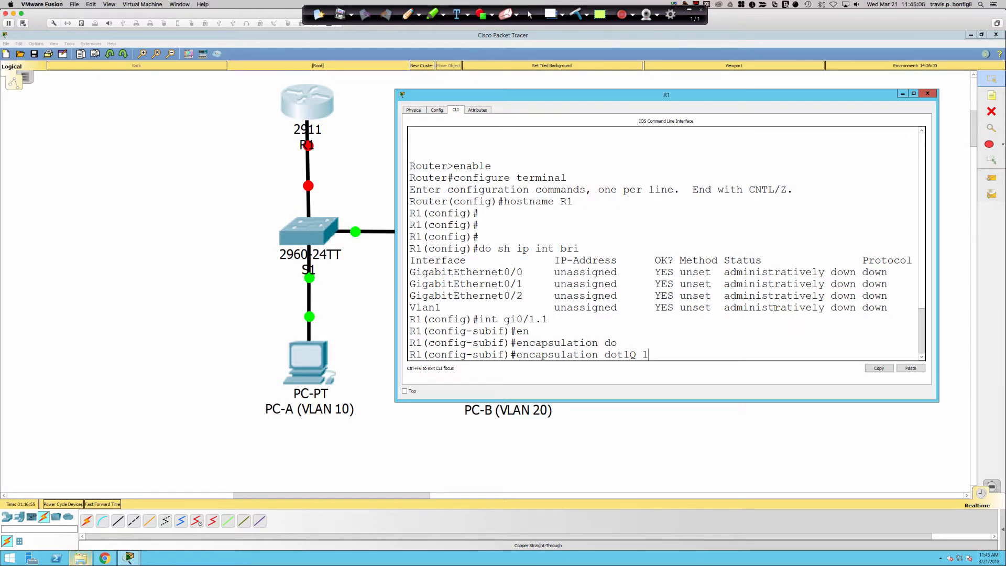
pyautogui.press('Return')
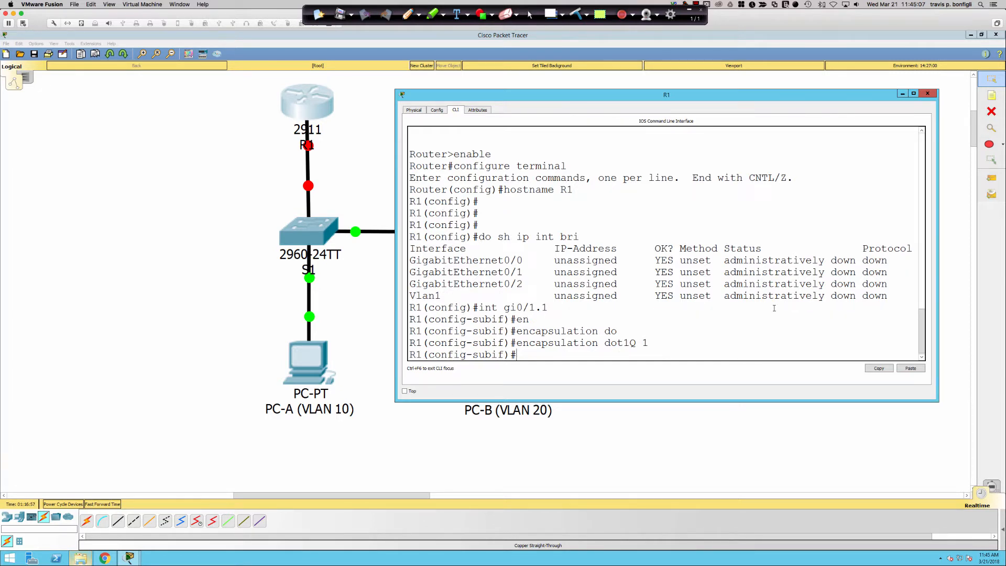
pyautogui.write('ip add 192.168.1.1 255.255.255.0')
pyautogui.press('Return')
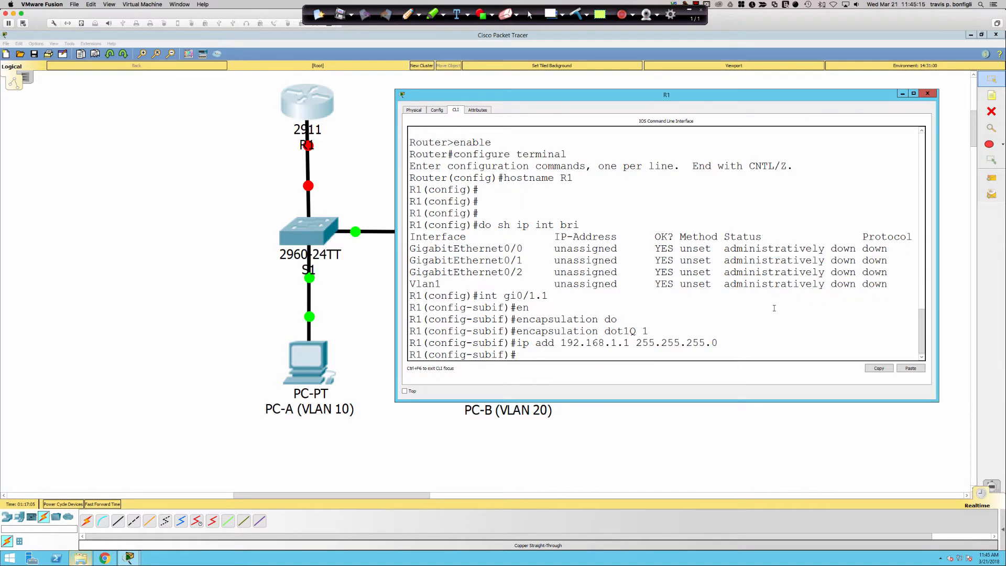
# - Create subinterface gi0/1.10 on R1 with dot1Q encapsulation for VLAN 10 and IP address 192.168.10.1 255.255.255.0
pyautogui.write('int gi0/1.10')
pyautogui.press('Return')
pyautogui.write('en')
pyautogui.press('Tab')
pyautogui.write('do')
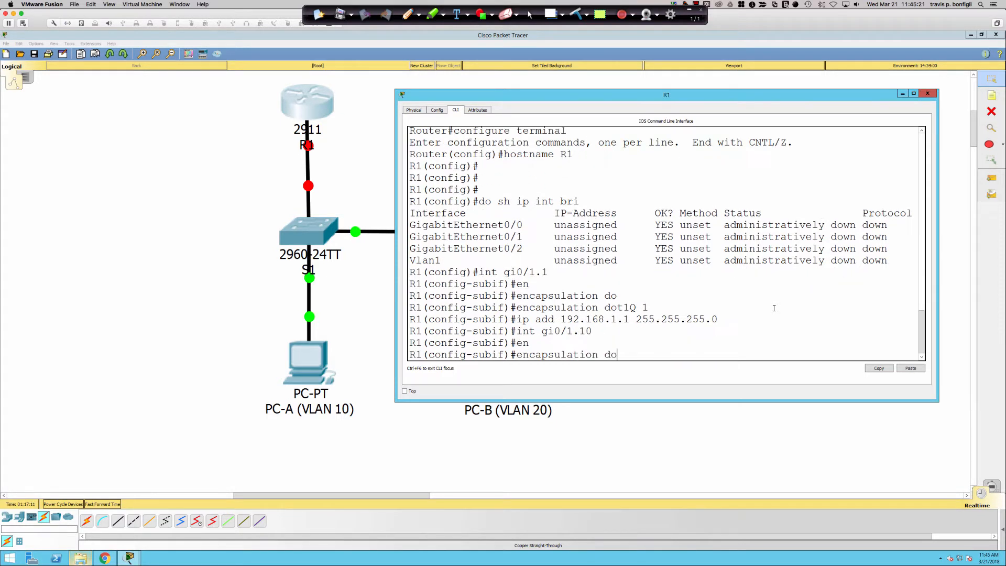
pyautogui.press('Tab')
pyautogui.write('10')
pyautogui.press('Return')
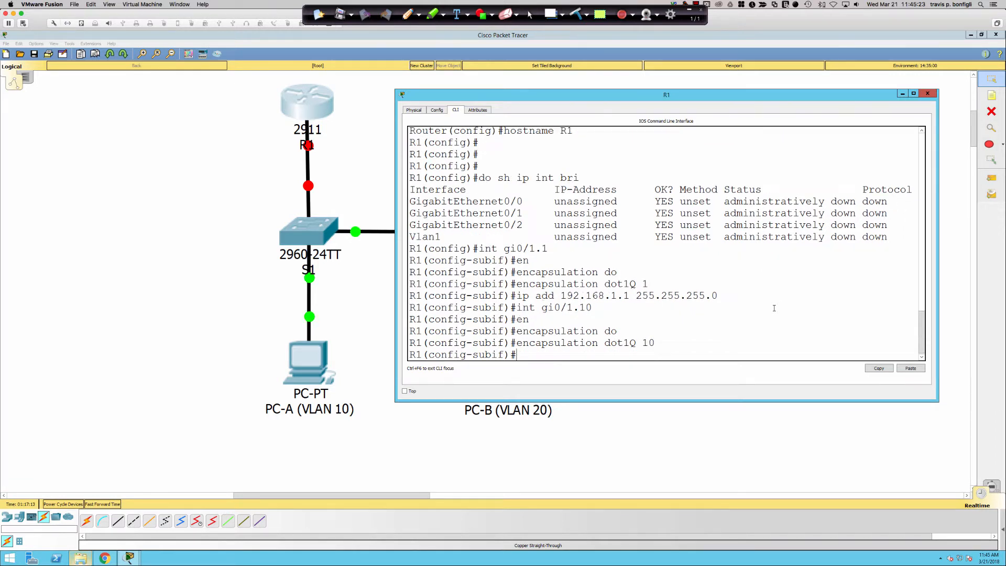
pyautogui.write('ip add 192.168.10.1 255.255.255.0')
pyautogui.press('Return')
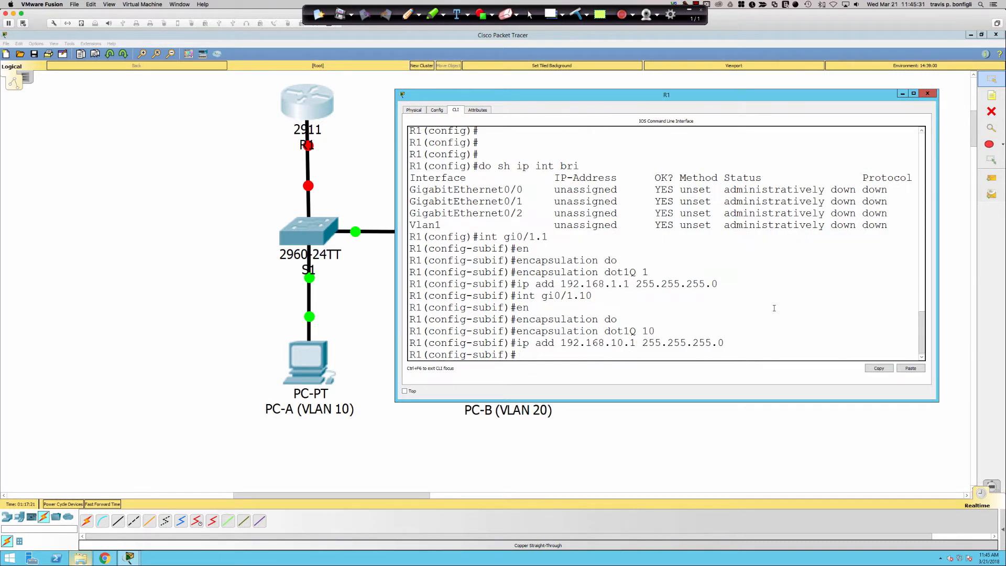
# - Create subinterface gi0/1.20 on R1 with dot1Q encapsulation for VLAN 20 and IP address 192.168.20.1 255.255.255.0
pyautogui.write('int gi0/1.20')
pyautogui.press('Return')
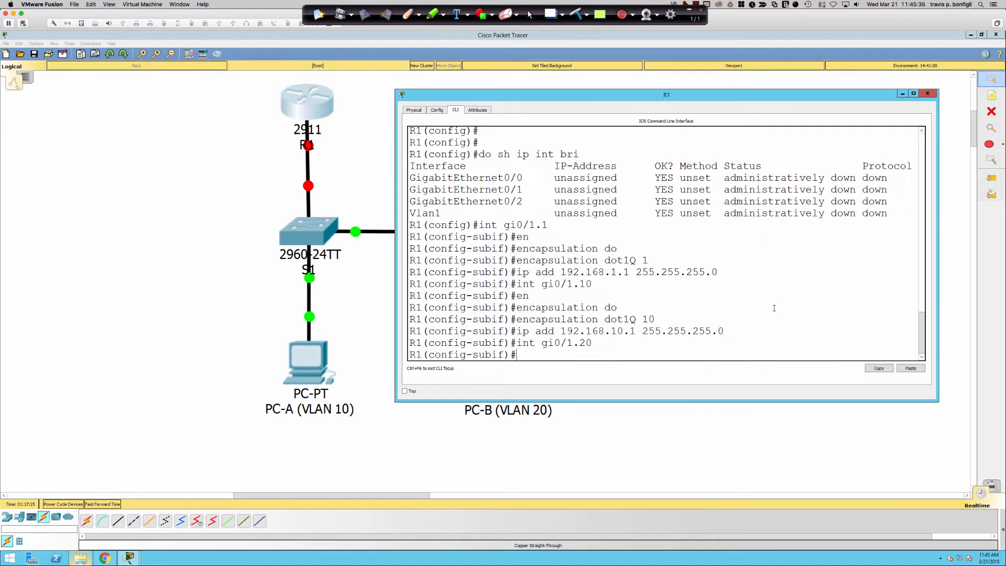
pyautogui.write('en')
pyautogui.press('Tab')
pyautogui.write('do')
pyautogui.press('Tab')
pyautogui.write('20')
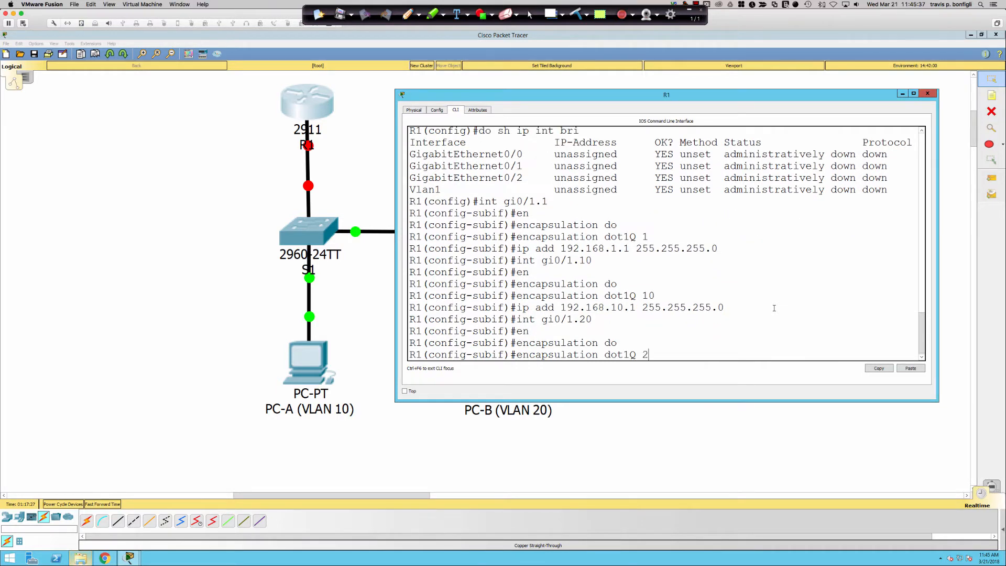
pyautogui.press('Return')
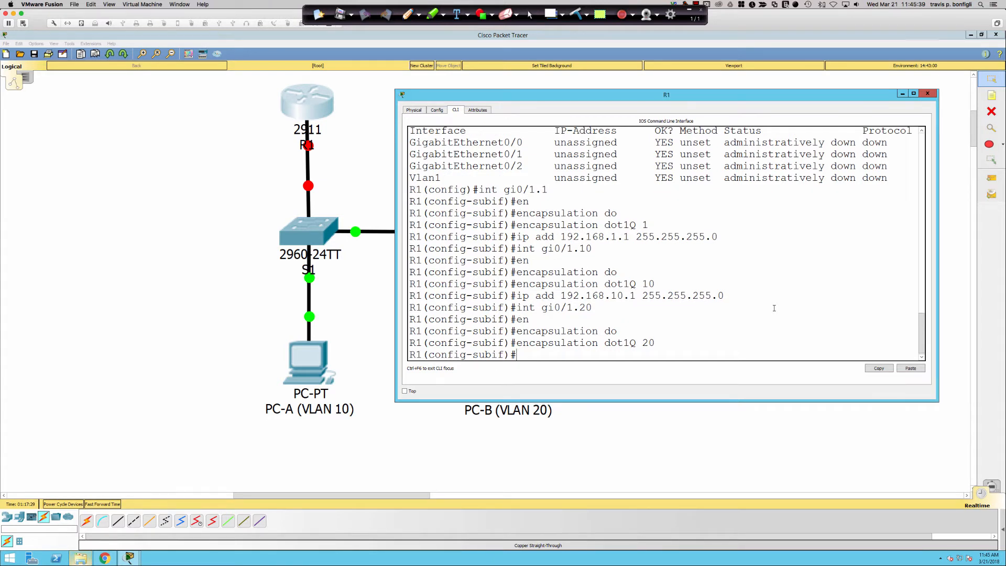
pyautogui.write('encapsulation dot1Q 20')
pyautogui.press('Up')
pyautogui.press('Up')
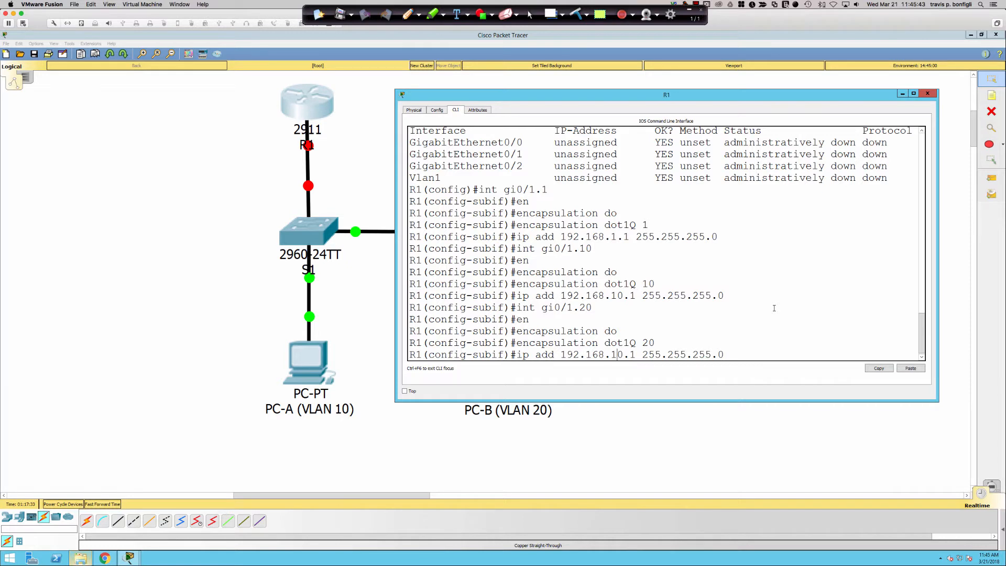
pyautogui.press('BackSpace')
pyautogui.write('2')
pyautogui.press('Return')
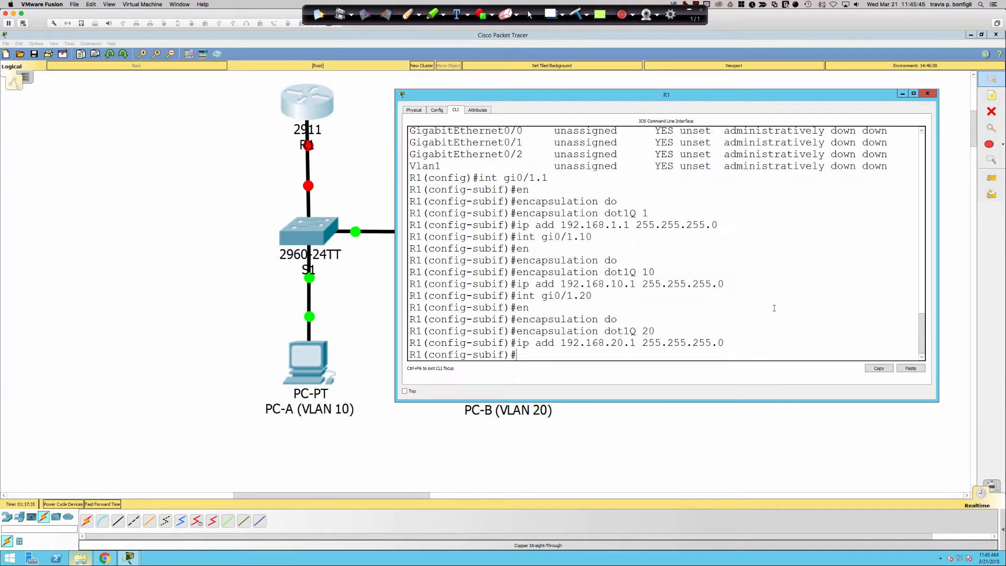
pyautogui.press('Return')
pyautogui.press('Return')
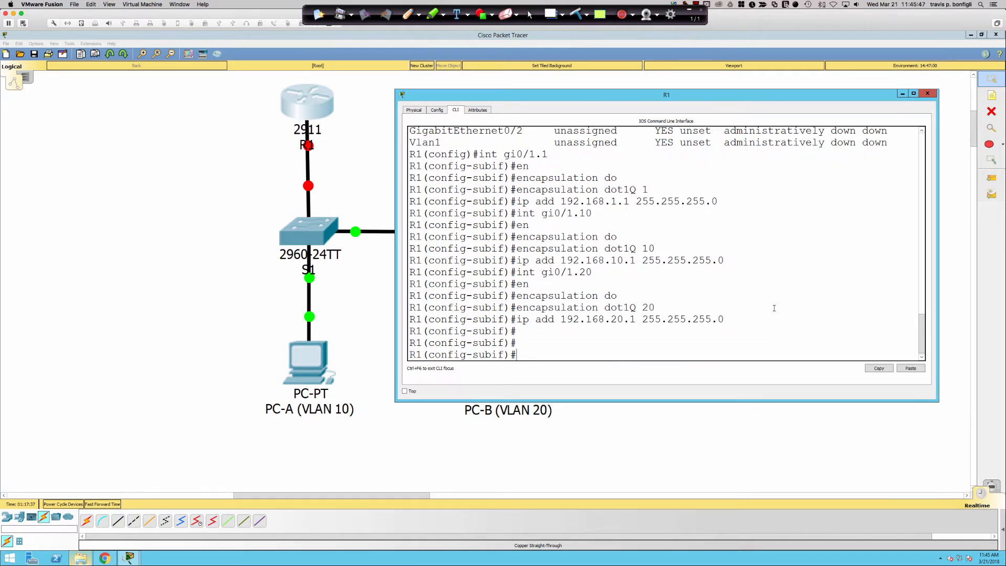
# - Leave subinterface configuration and enable R1's physical interface gi0/1 with no shut
pyautogui.write('exit')
pyautogui.press('Return')
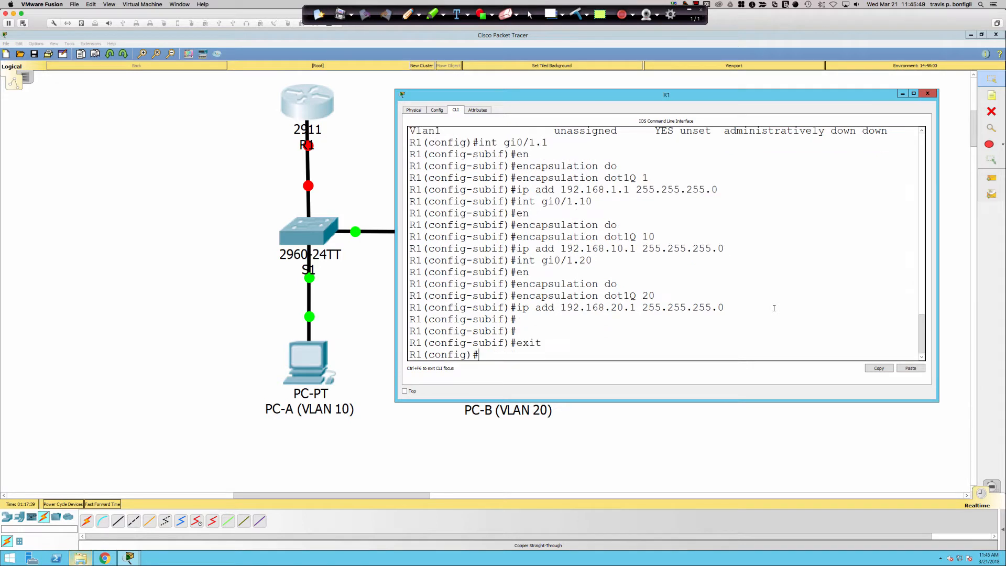
pyautogui.write('int gi0/1')
pyautogui.press('Return')
pyautogui.write('no shut')
pyautogui.press('Return')
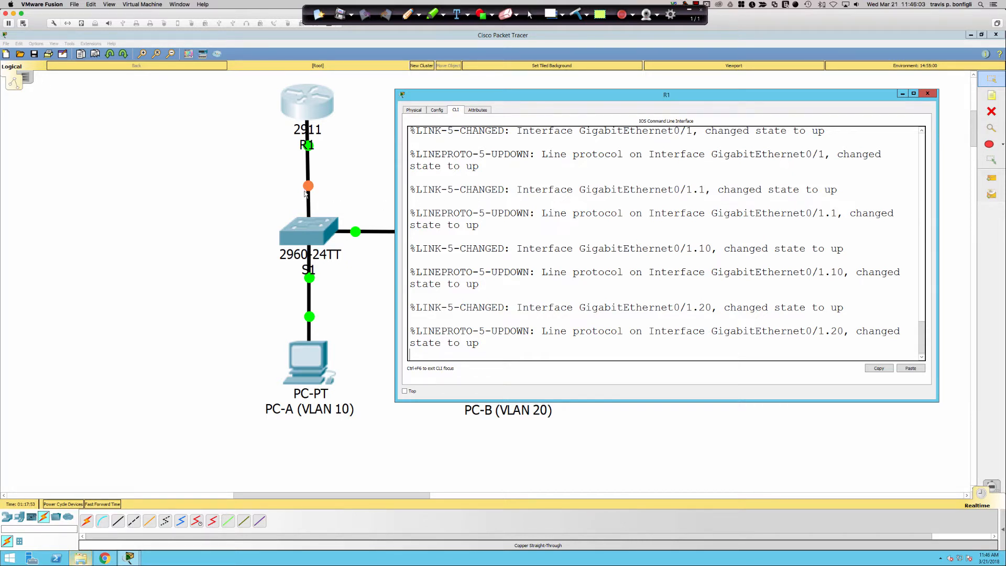
pyautogui.press('Return')
pyautogui.press('Return')
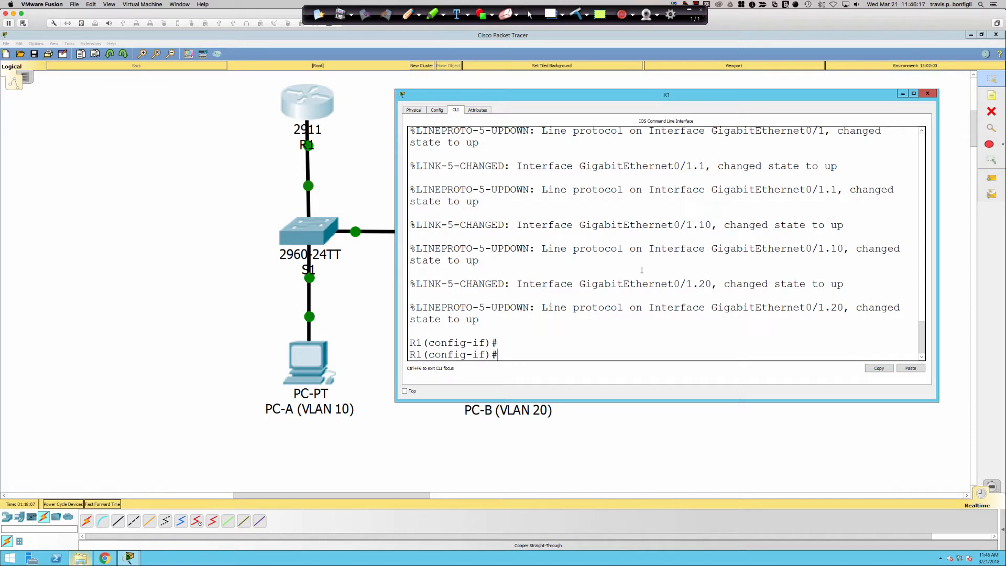
# - Display R1's brief IP interface summary with do sh ip int bri and examine the three gi0/1 subinterface rows
pyautogui.press('Return')
pyautogui.press('Return')
pyautogui.write('do sh ip ')
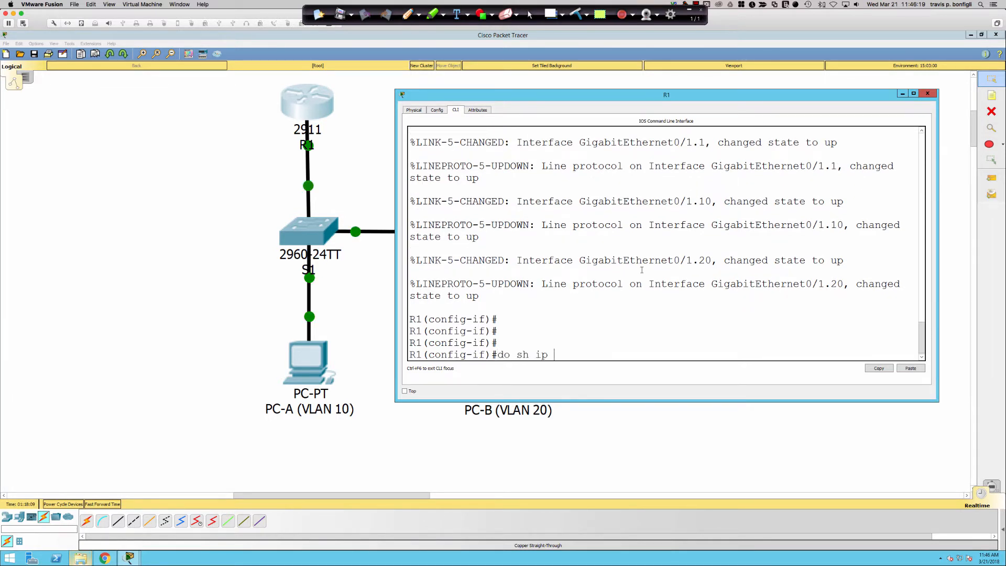
pyautogui.write('int bri')
pyautogui.press('Return')
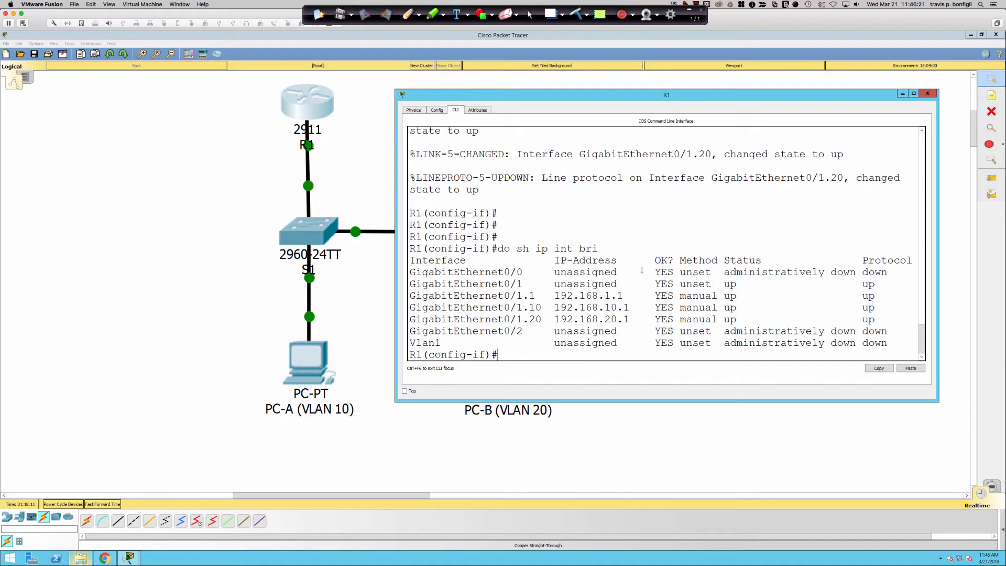
pyautogui.moveTo(485, 296); pyautogui.dragTo(763, 317)
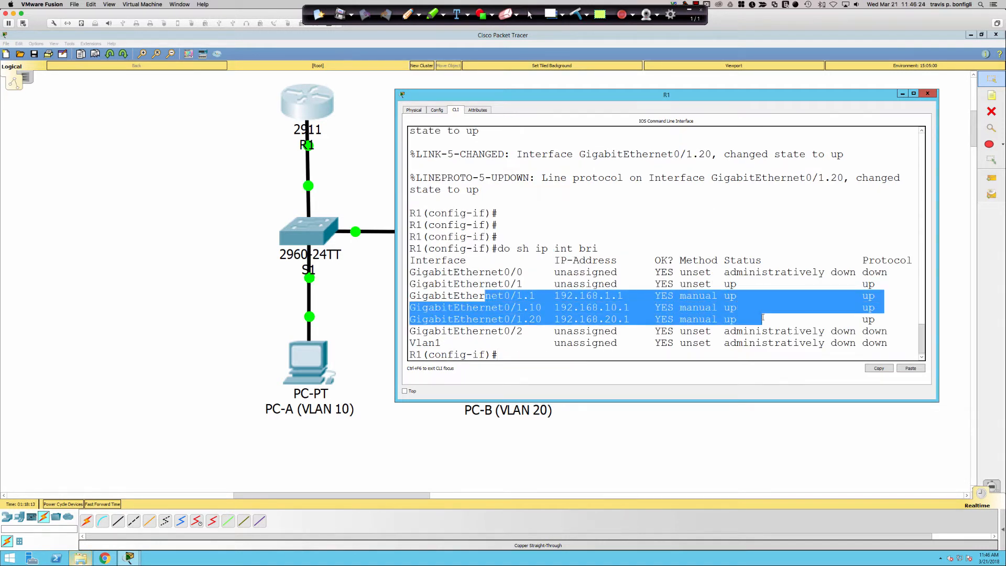
pyautogui.click(568, 355)
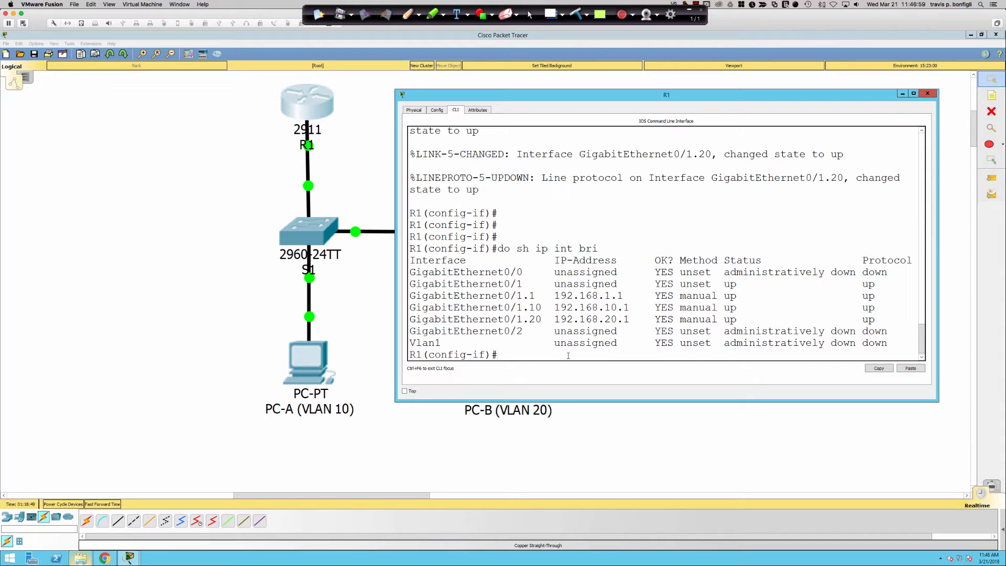
# - Create loopback interface lo0 on R1 with IP address 209.165.200.225 255.255.255.224 and enable it with no shut
pyautogui.press('Return')
pyautogui.press('Return')
pyautogui.press('Return')
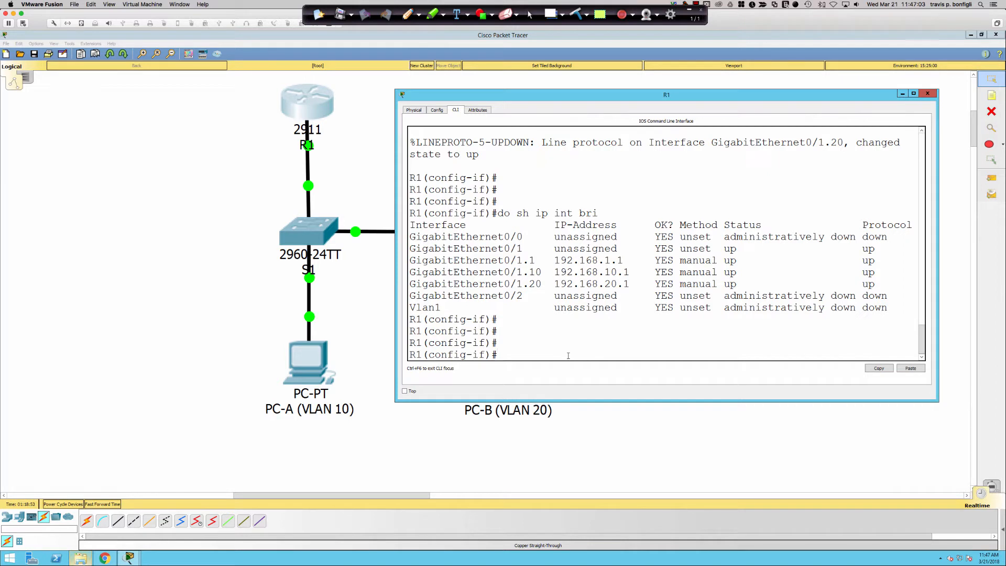
pyautogui.write('int lo0')
pyautogui.press('Return')
pyautogui.write('ip ')
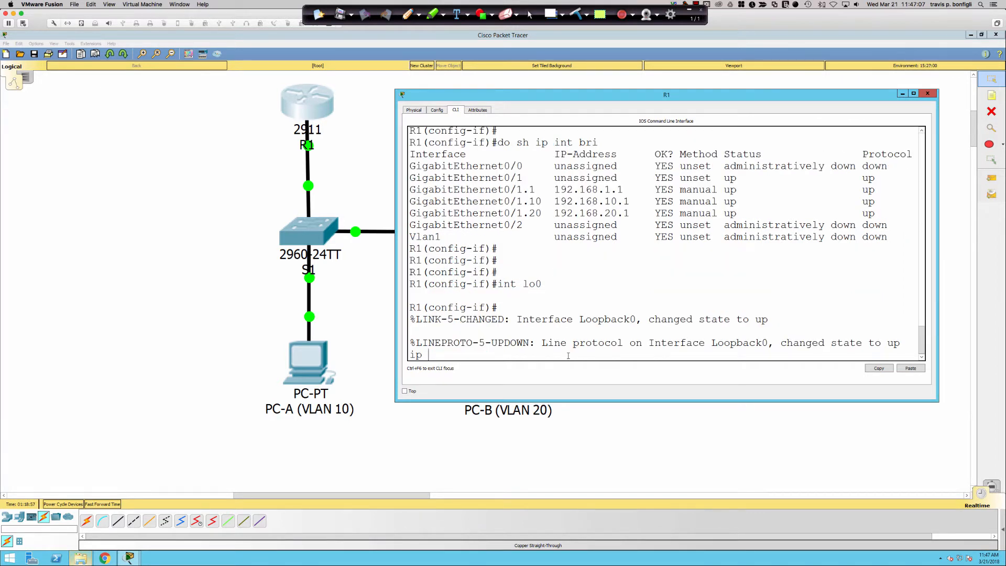
pyautogui.write('add 209.165.200.225 255.2')
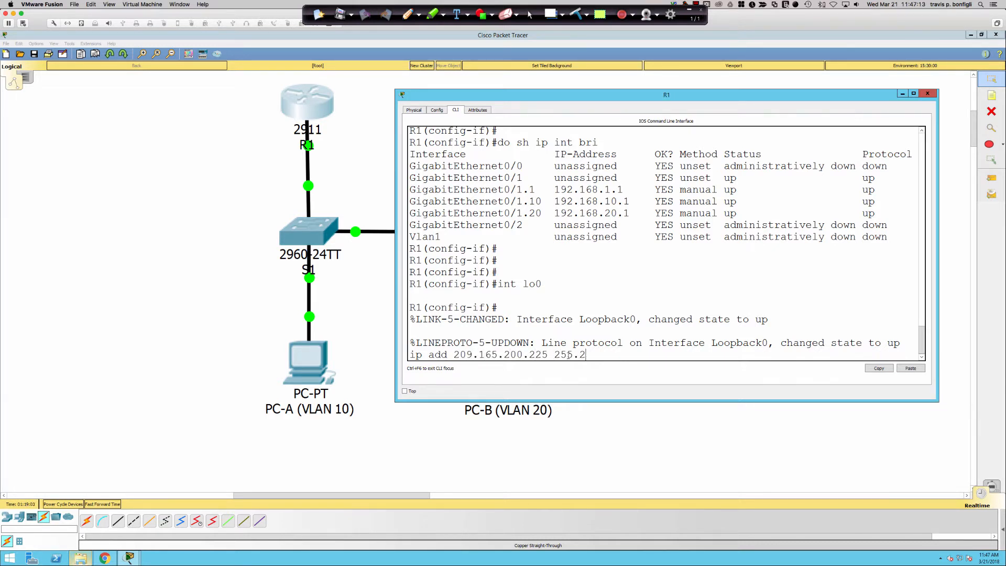
pyautogui.write('55.255.255.224')
pyautogui.press('Return')
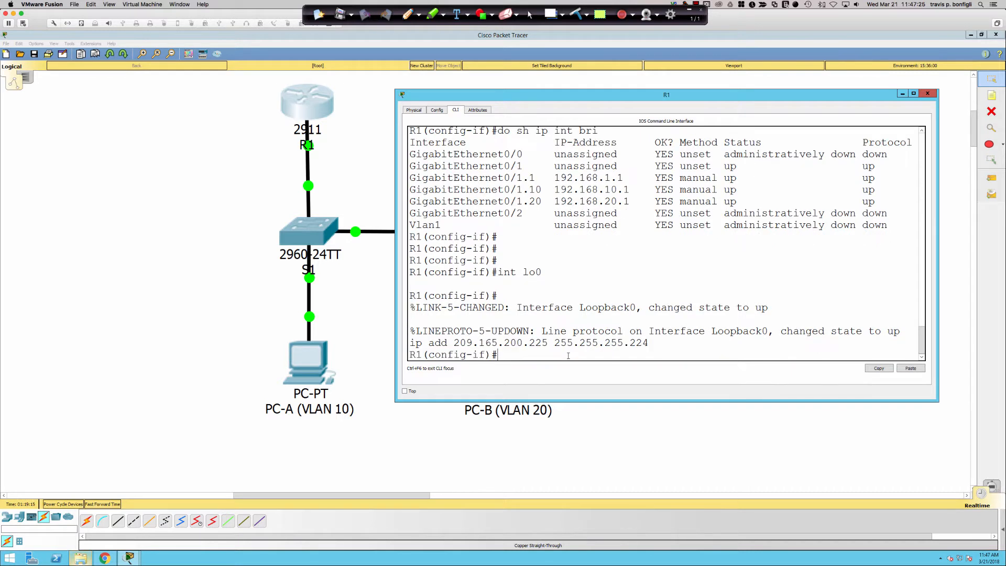
pyautogui.write('no shut')
pyautogui.press('Return')
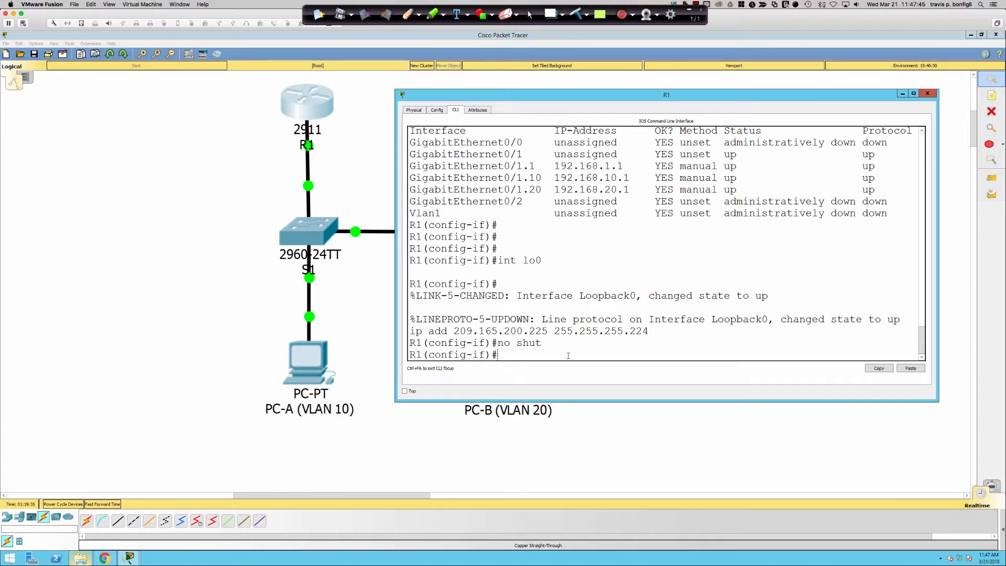
pyautogui.press('Return')
pyautogui.press('Return')
pyautogui.press('Return')
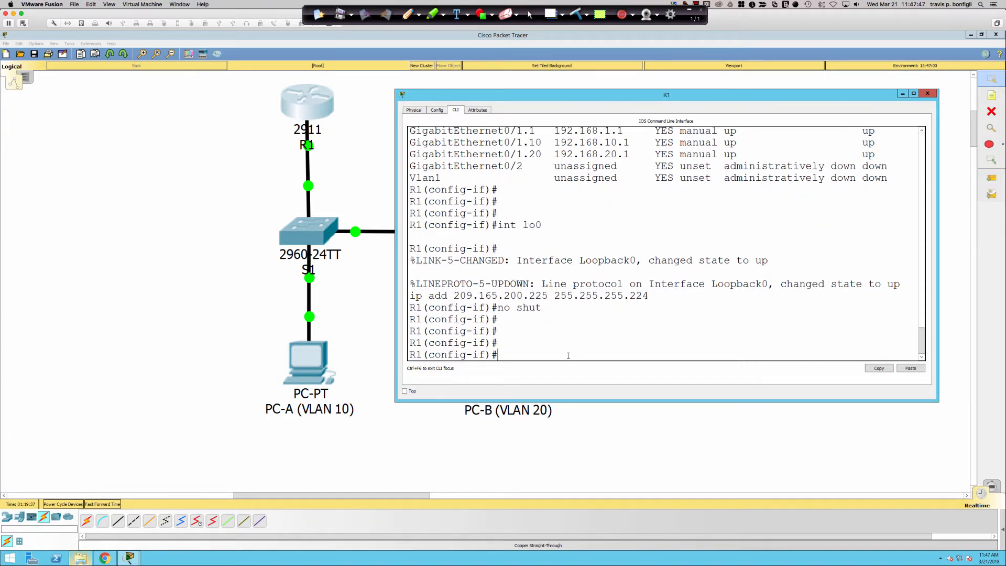
# - Exit configuration mode on R1 and save the running configuration with wri mem
pyautogui.write('end')
pyautogui.press('Return')
pyautogui.write('wri mem')
pyautogui.press('Return')
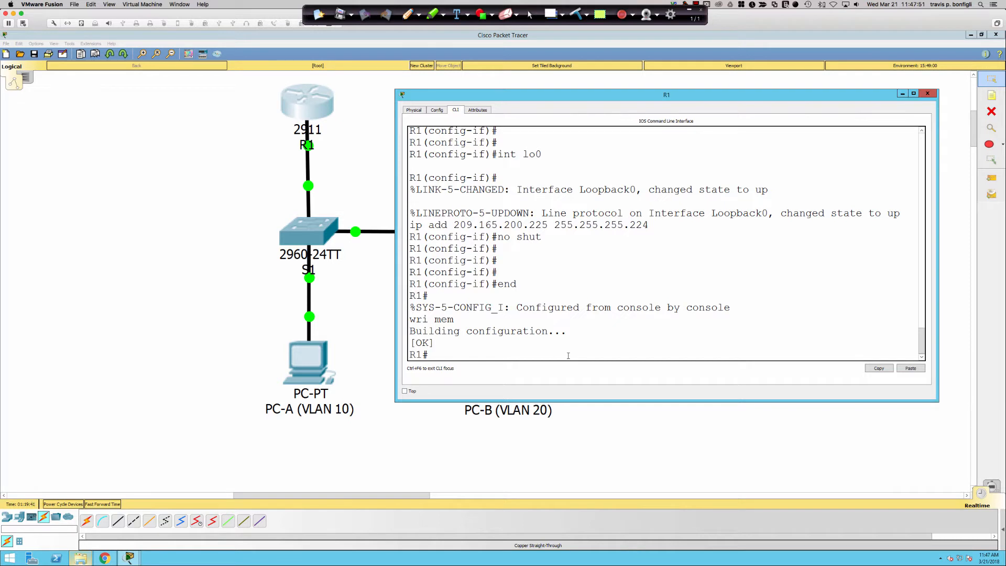
# - Open switch S1's command line interface in an enlarged, repositioned device window at the global configuration prompt
pyautogui.click(308, 231)
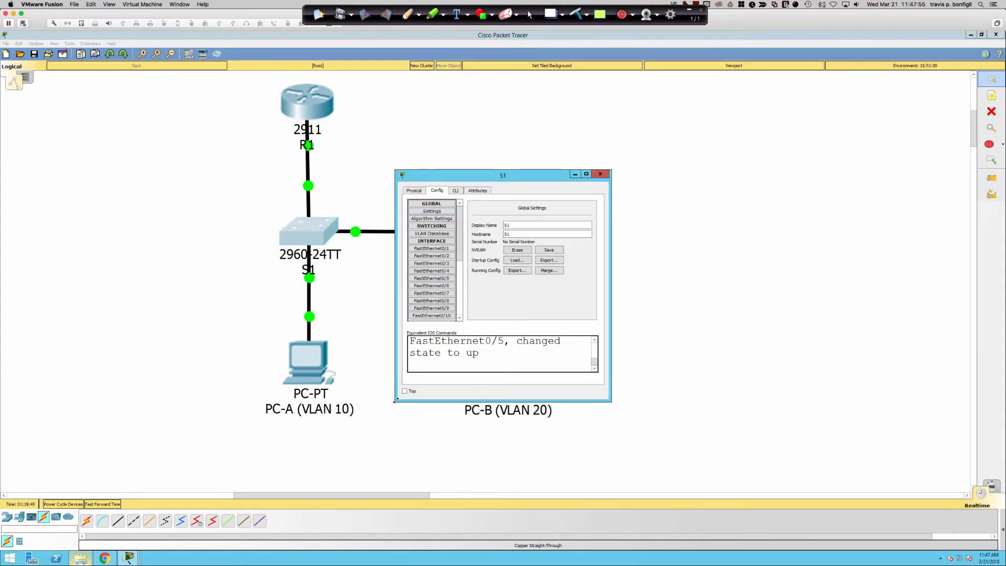
pyautogui.moveTo(395, 401); pyautogui.dragTo(50, 504)
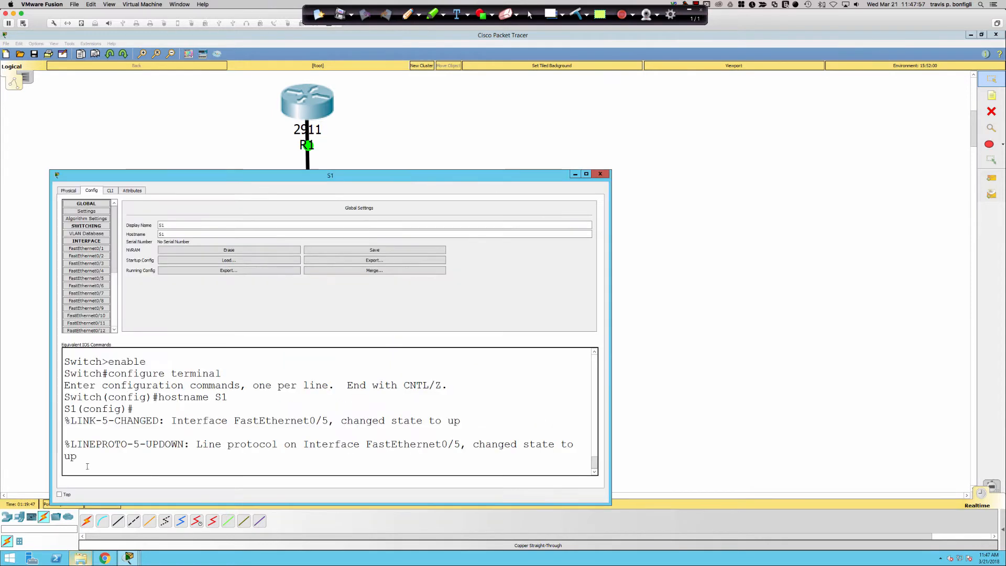
pyautogui.moveTo(231, 175); pyautogui.dragTo(216, 219)
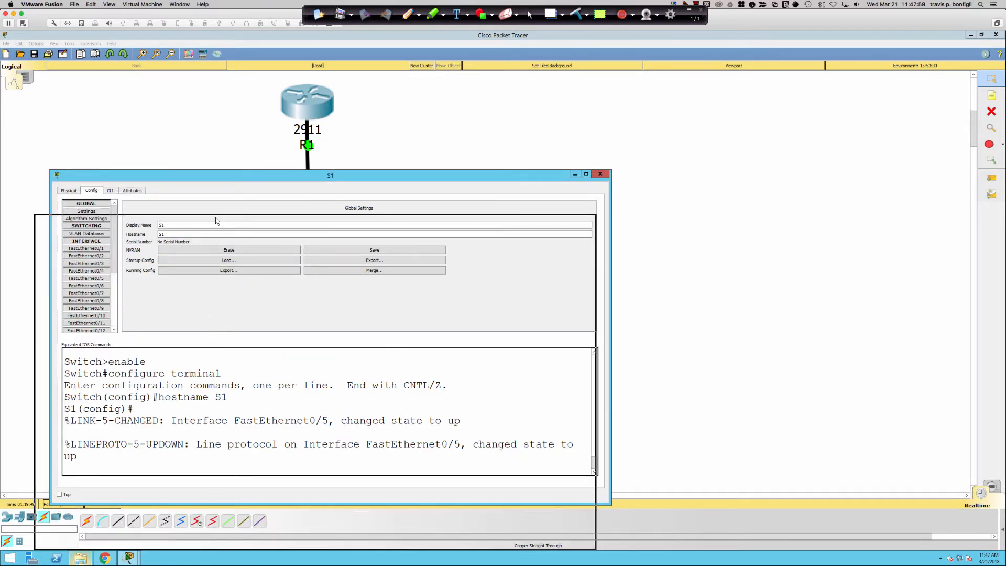
pyautogui.click(95, 235)
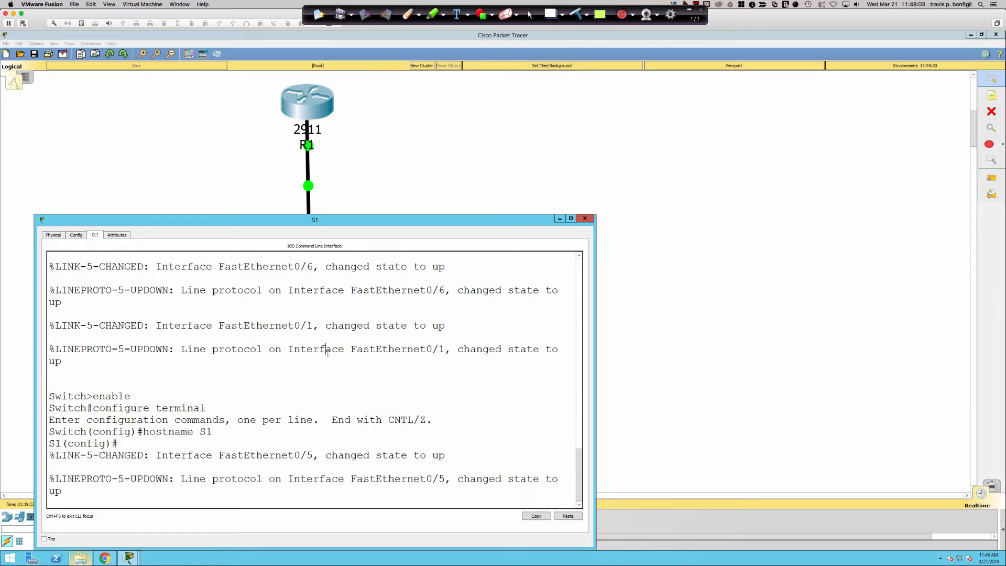
pyautogui.press('Return')
pyautogui.press('Return')
pyautogui.press('Return')
pyautogui.press('Return')
pyautogui.press('Return')
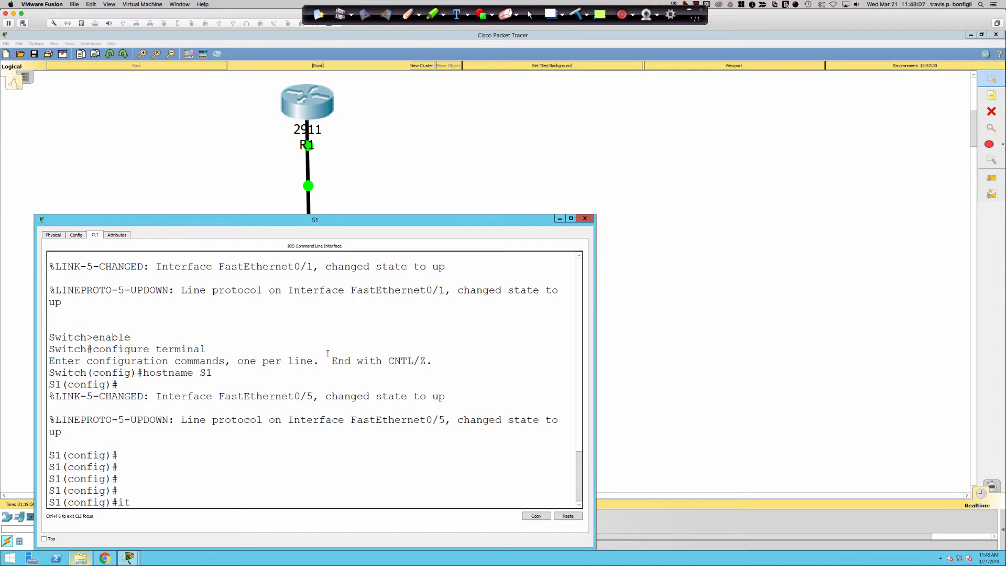
# - Assign IP address 192.168.1.11 255.255.255.0 to interface VLAN 1 on S1
pyautogui.write('int vlan 1')
pyautogui.press('Return')
pyautogui.write('ip add')
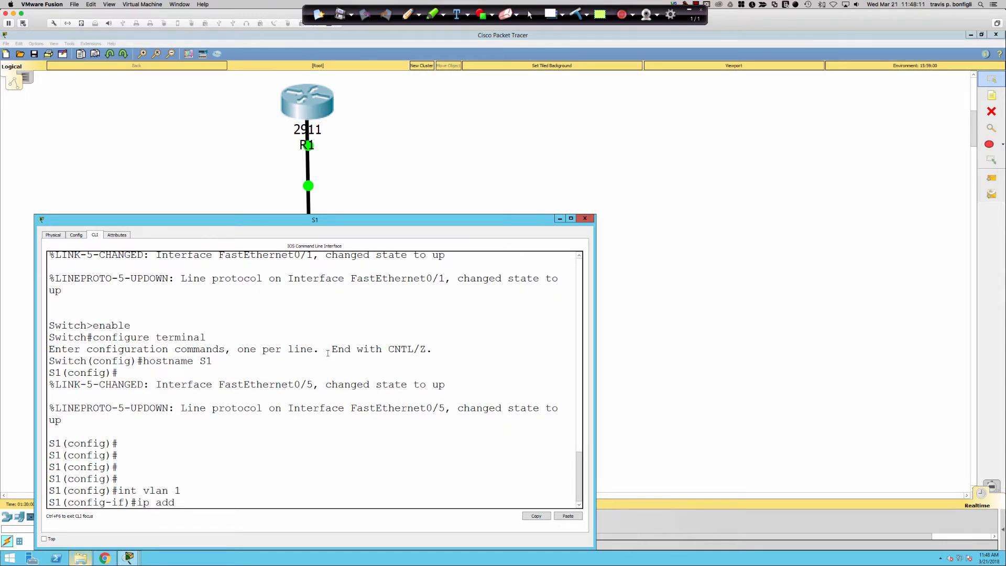
pyautogui.write(' 19.2.168.1.11')
pyautogui.click(623, 291)
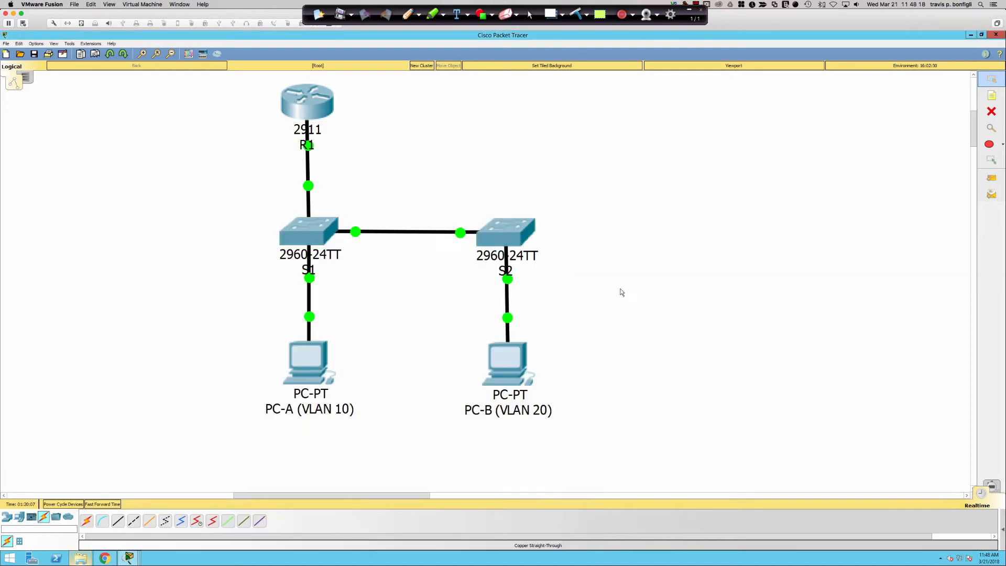
pyautogui.click(314, 238)
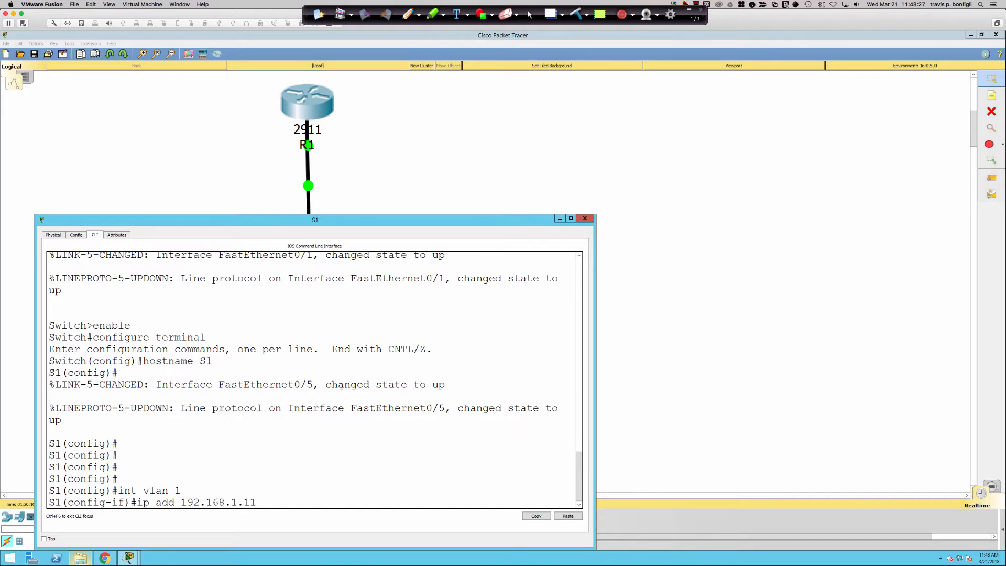
pyautogui.write('255.255.255.0')
pyautogui.press('Return')
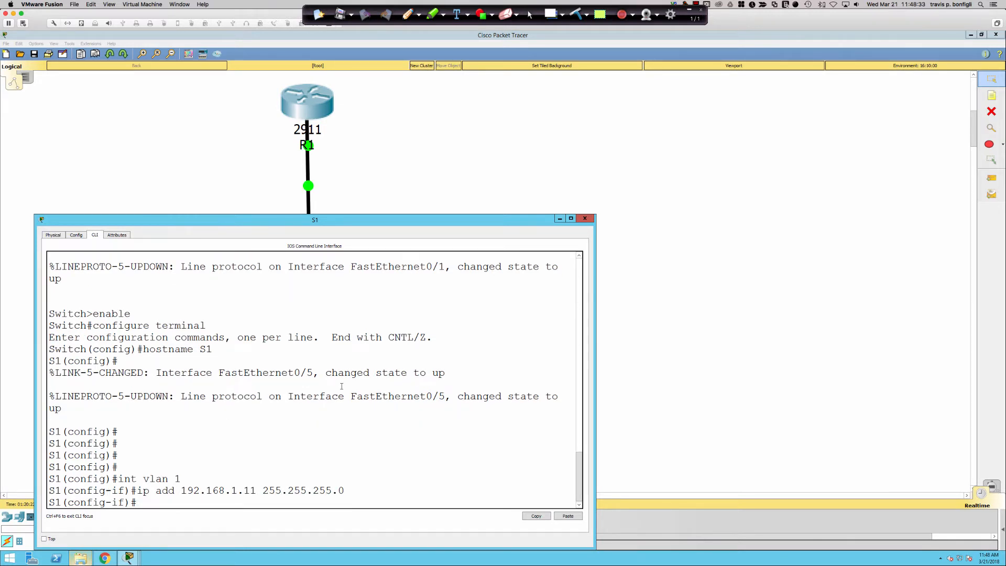
pyautogui.press('Return')
pyautogui.press('Return')
pyautogui.press('Return')
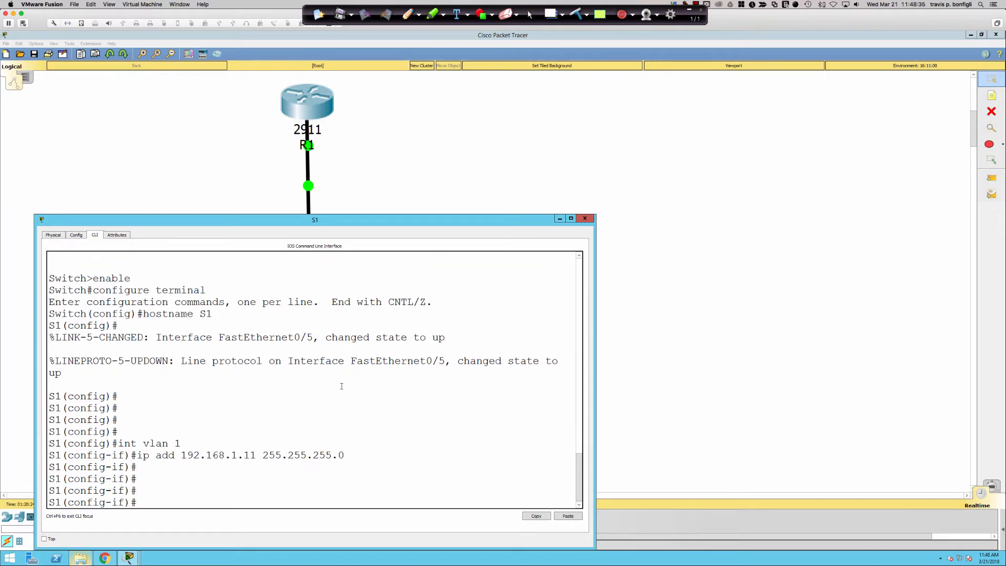
# - Enable S1's VLAN 1 interface with no shut
pyautogui.write('no shut')
pyautogui.press('Return')
pyautogui.press('Return')
pyautogui.press('Return')
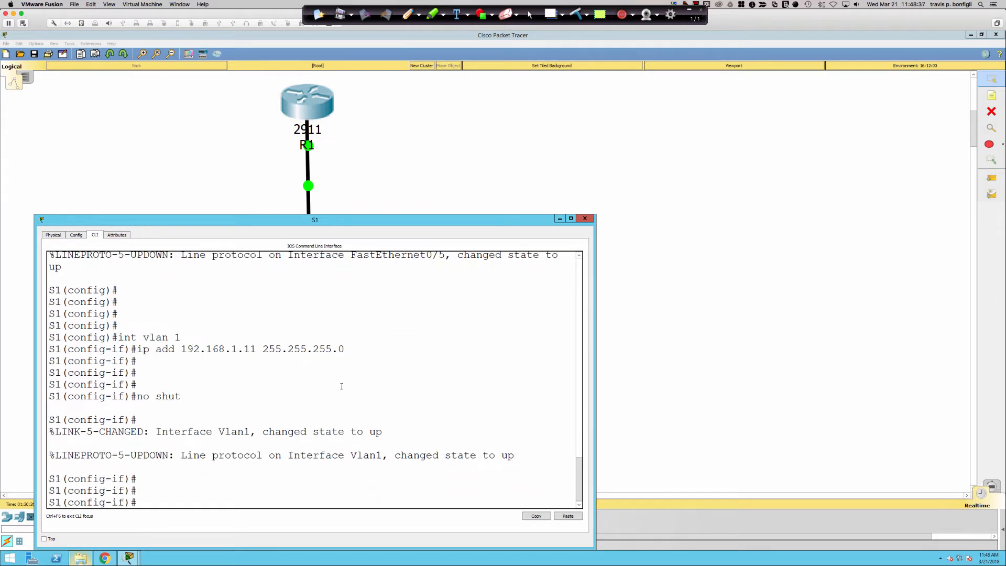
# - Leave interface configuration on S1 and set the switch's default gateway to 192.168.1.1
pyautogui.write('exit')
pyautogui.press('Return')
pyautogui.write('ip de')
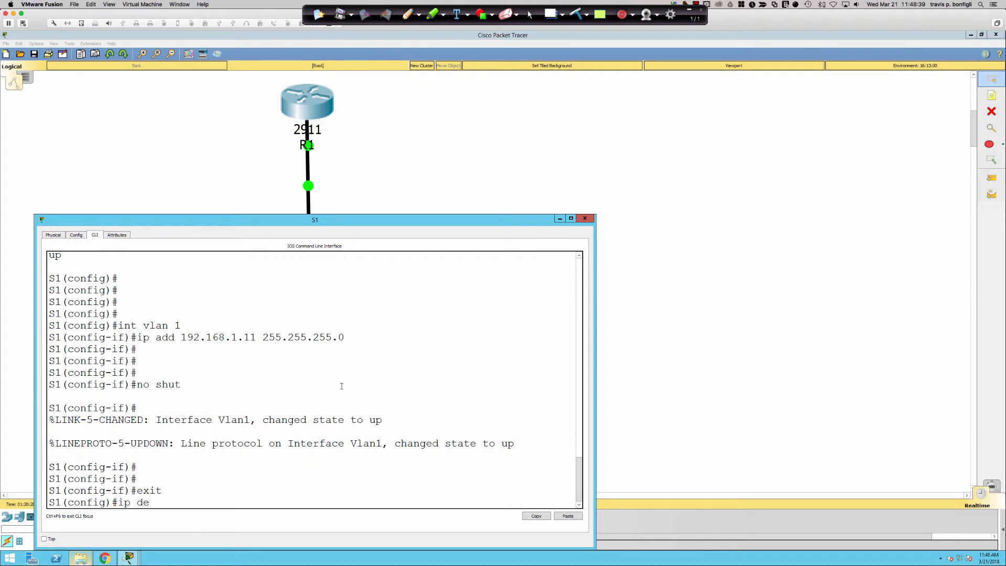
pyautogui.write('f')
pyautogui.press('Tab')
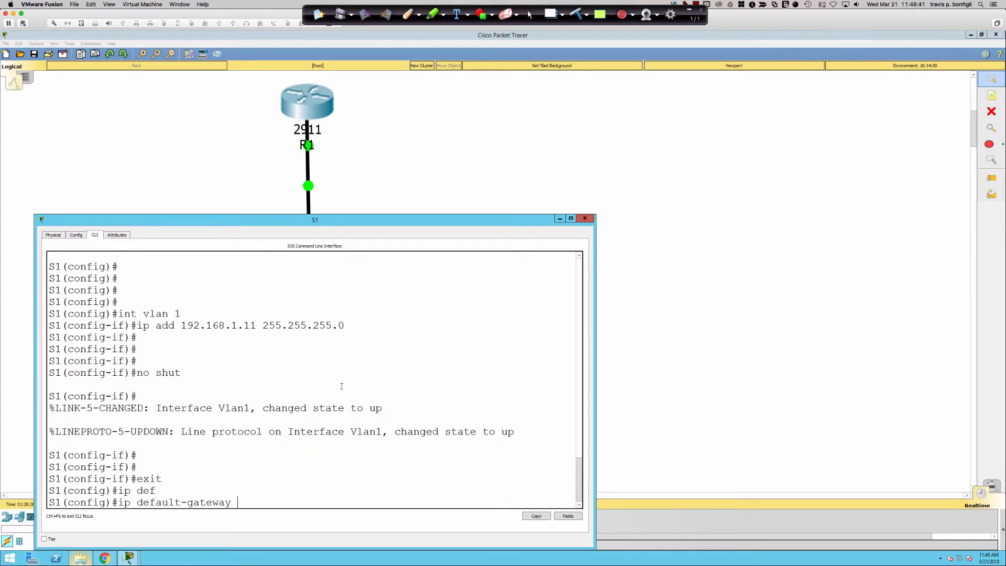
pyautogui.write('192.168.1.1')
pyautogui.press('Return')
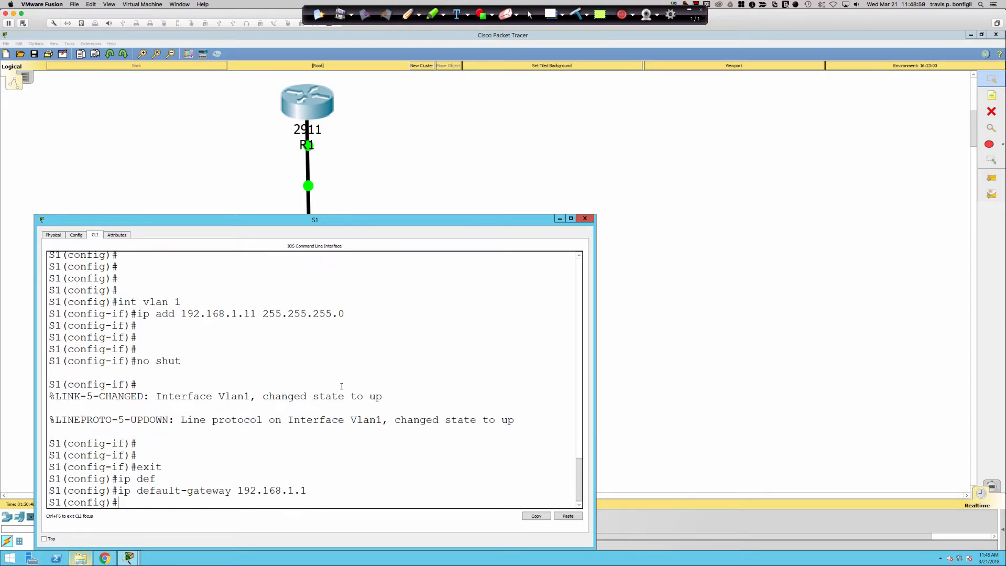
pyautogui.press('Return')
pyautogui.press('Return')
pyautogui.press('Return')
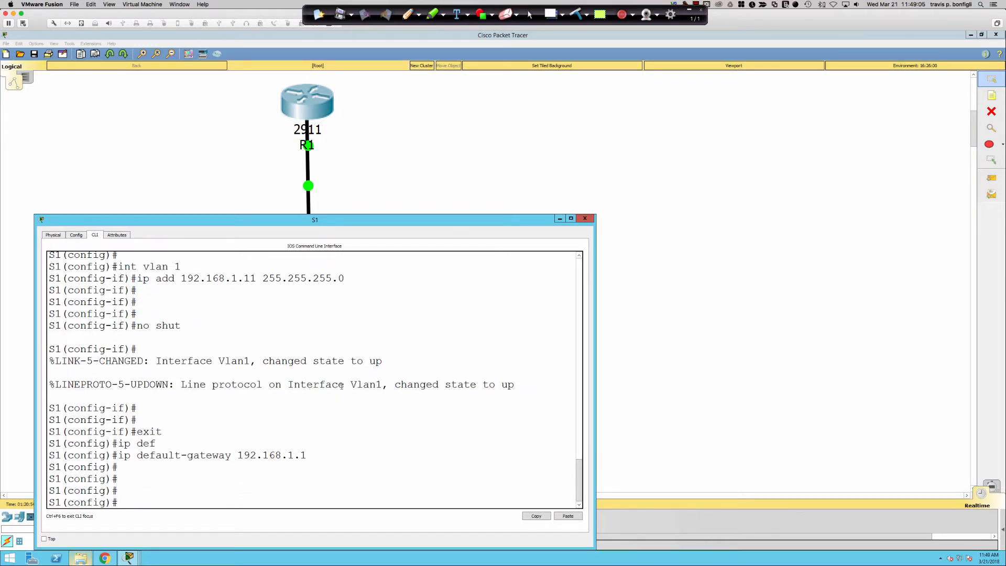
pyautogui.write('int')
pyautogui.press('BackSpace')
pyautogui.press('BackSpace')
pyautogui.press('BackSpace')
# - Open switch S2's command line interface in an enlarged, repositioned device window at the global configuration prompt
pyautogui.click(496, 198)
pyautogui.click(505, 235)
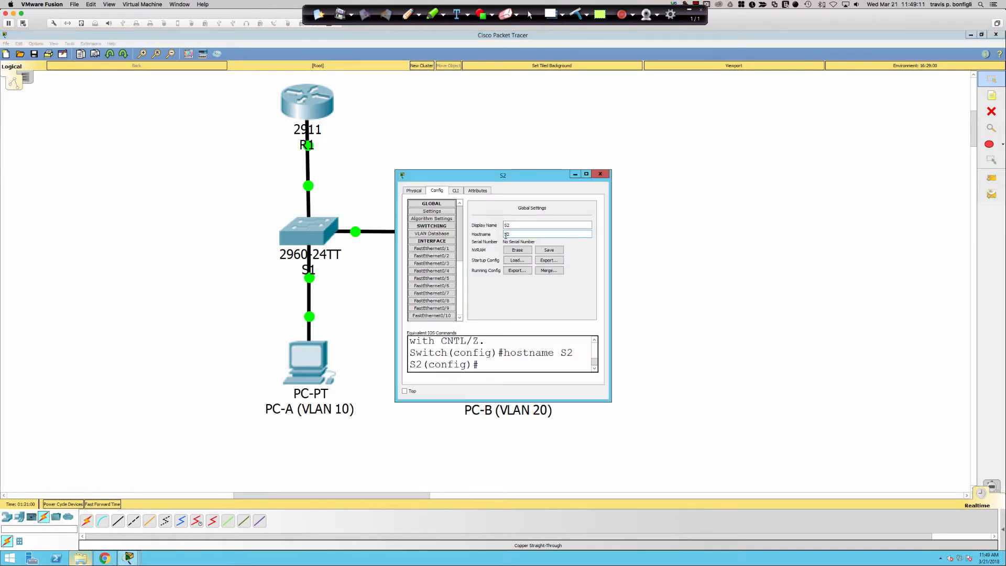
pyautogui.click(396, 402)
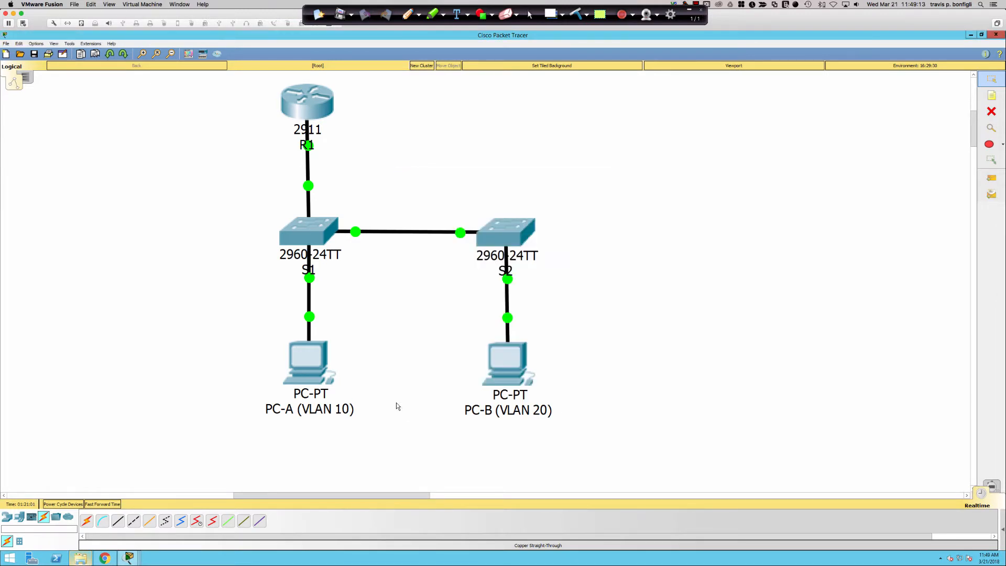
pyautogui.click(480, 255)
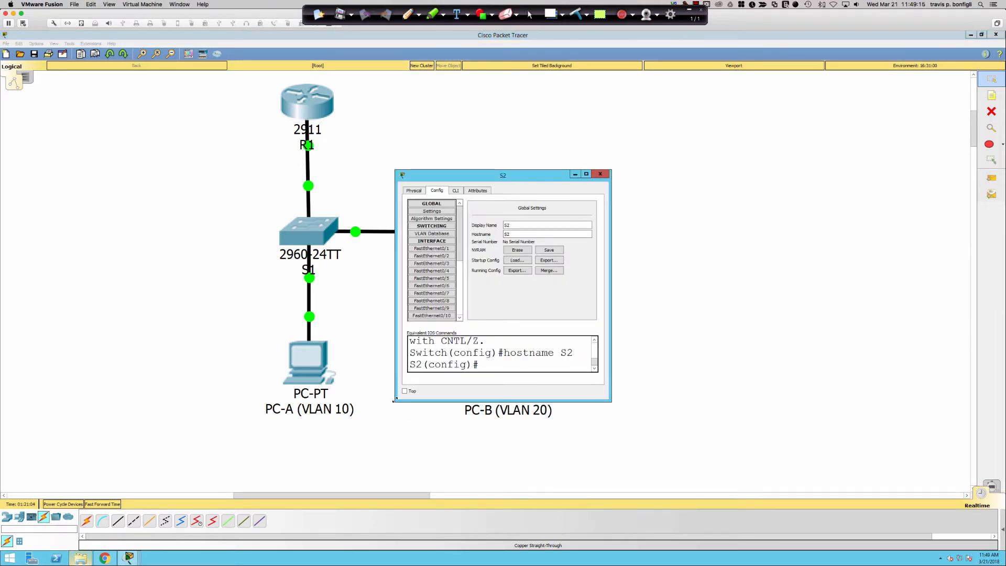
pyautogui.moveTo(395, 401); pyautogui.dragTo(78, 447)
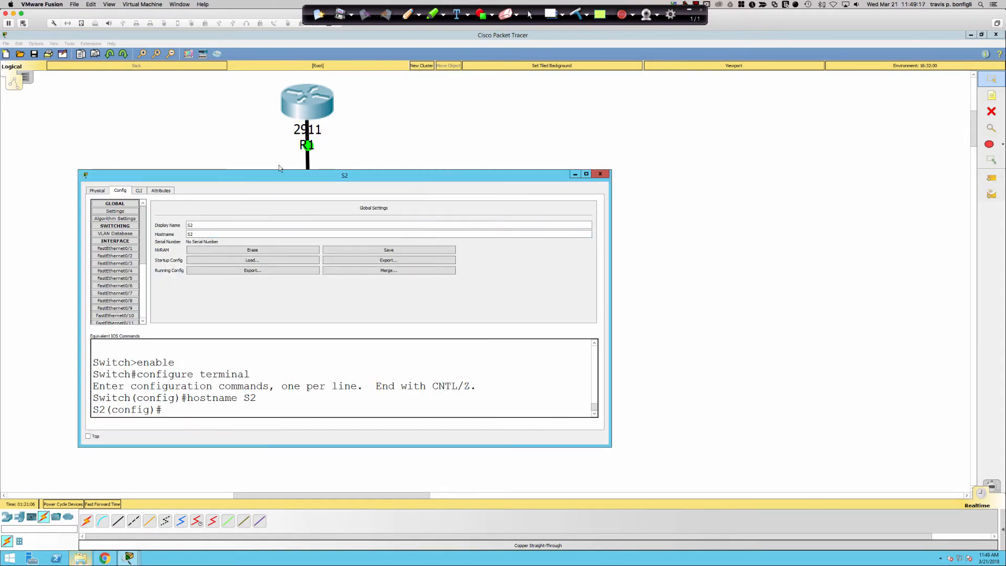
pyautogui.moveTo(276, 177); pyautogui.dragTo(617, 219)
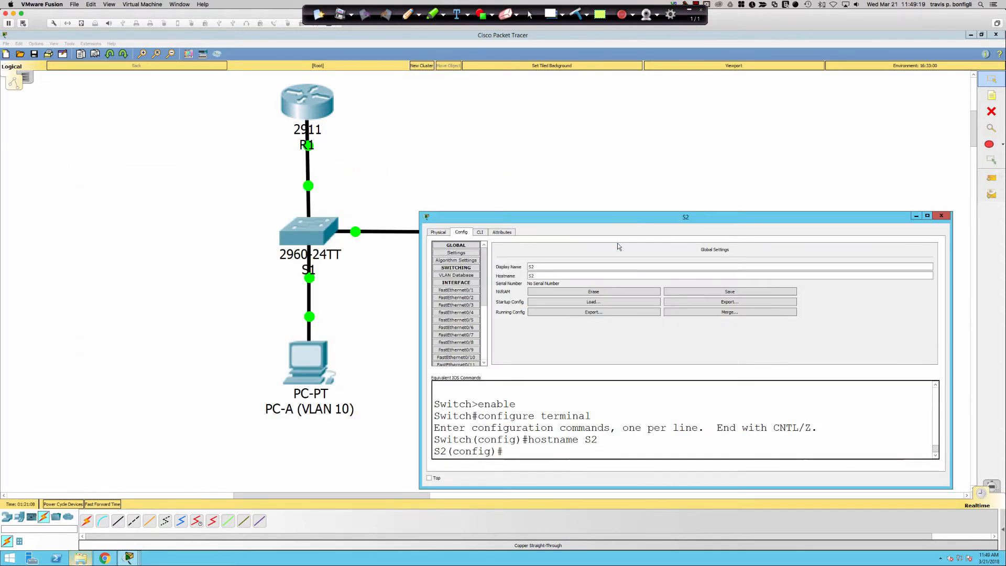
pyautogui.click(479, 232)
pyautogui.press('Return')
pyautogui.press('Return')
pyautogui.press('Return')
pyautogui.press('Return')
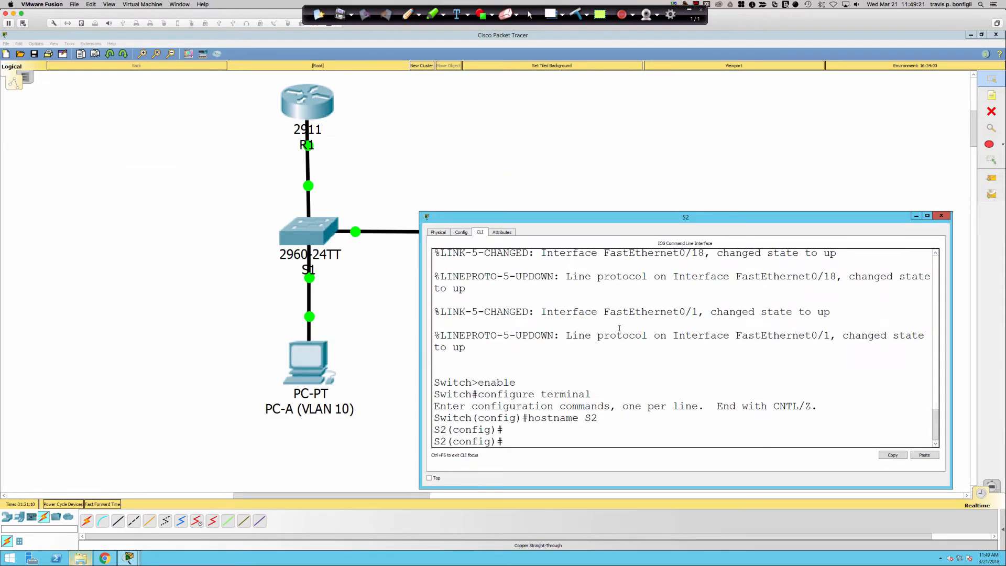
# - Assign IP address 192.168.1.12 255.255.255.0 to interface VLAN 1 on S2
pyautogui.write('int vlan 1')
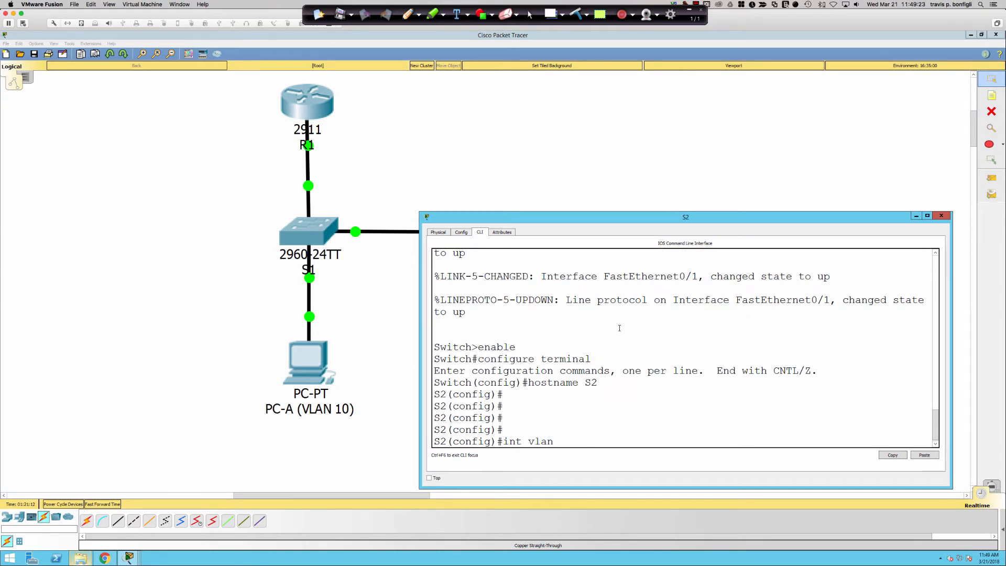
pyautogui.press('Return')
pyautogui.write('ip add ')
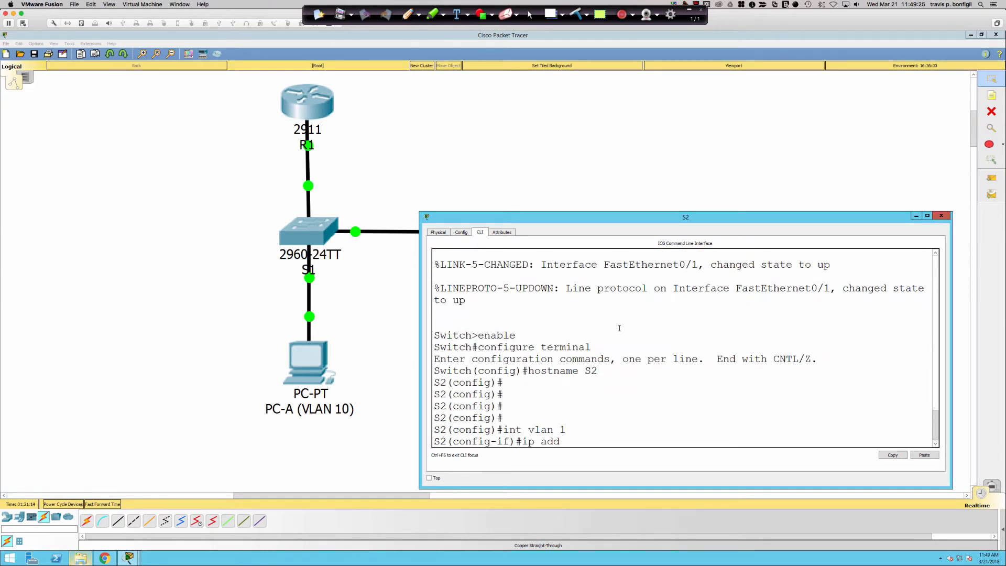
pyautogui.write('192.168.1.12 255.255.255.0')
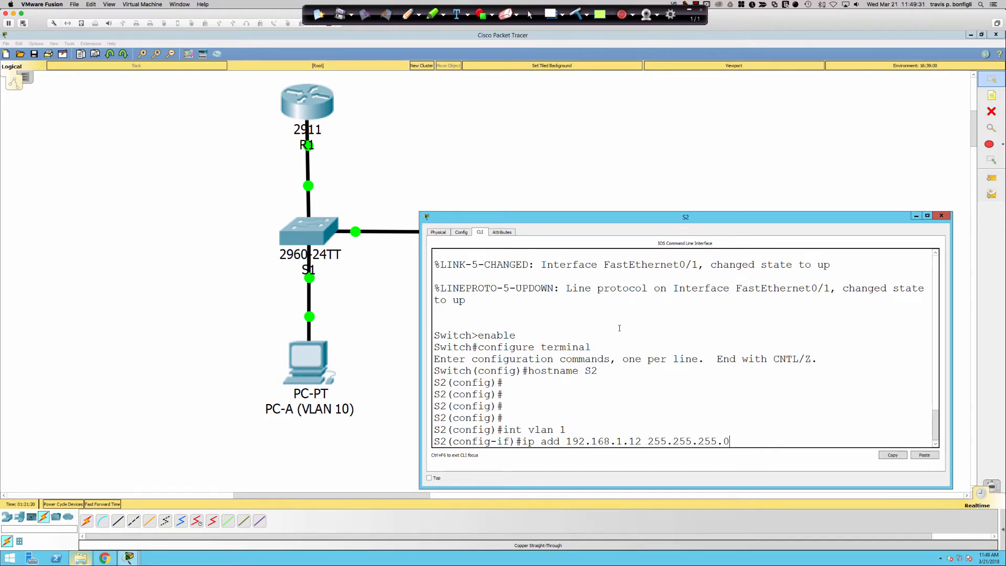
pyautogui.press('Return')
# - Enable S2's VLAN 1 interface with no shut
pyautogui.write('no shut')
pyautogui.press('Return')
pyautogui.press('Return')
pyautogui.press('Return')
pyautogui.press('Return')
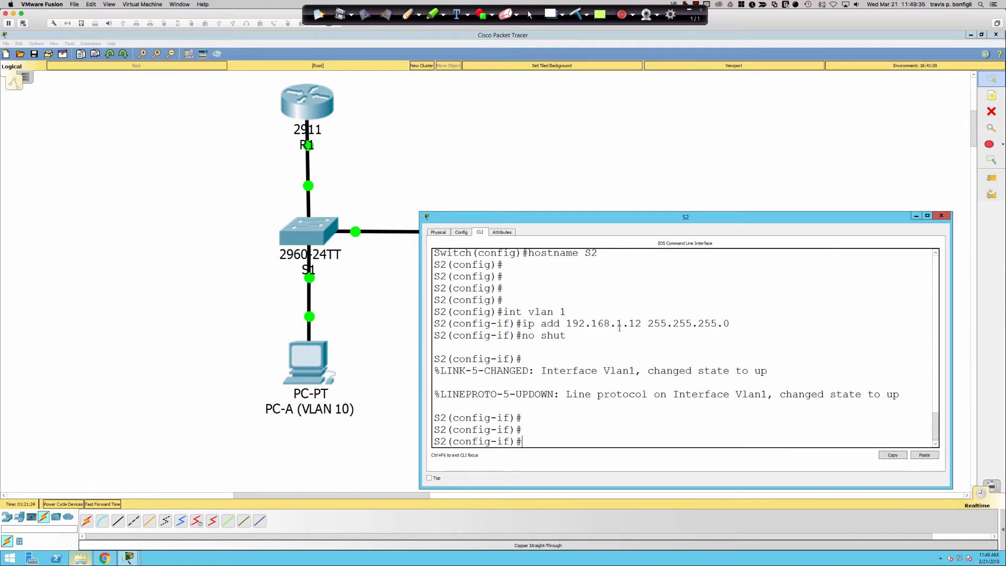
pyautogui.write('ip def')
pyautogui.press('Tab')
pyautogui.press('BackSpace')
pyautogui.press('BackSpace')
pyautogui.press('BackSpace')
pyautogui.press('BackSpace')
pyautogui.press('BackSpace')
pyautogui.press('BackSpace')
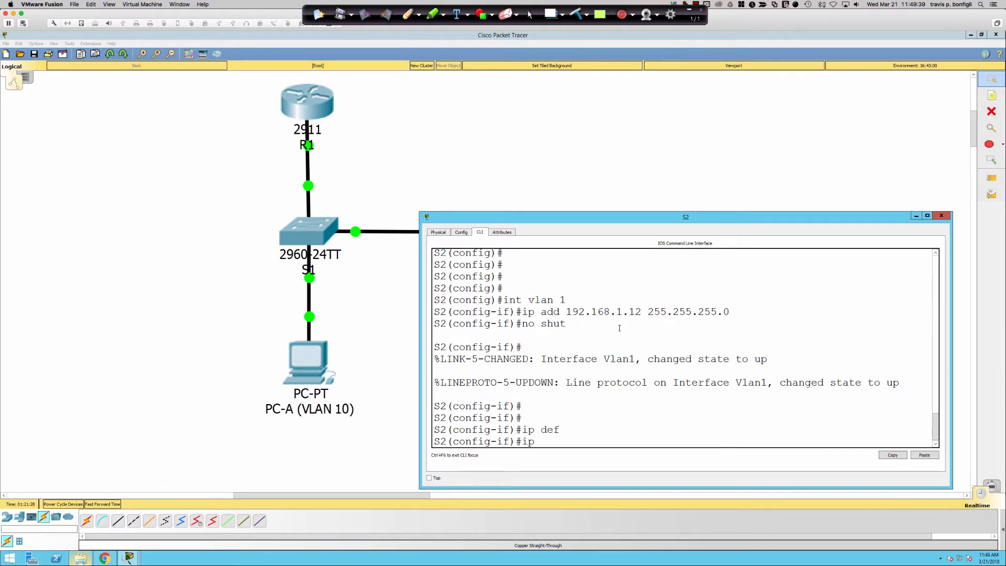
# - Exit interface configuration on S2 and set its default gateway to 192.168.1.1
pyautogui.write('exit')
pyautogui.press('Return')
pyautogui.write('ip def')
pyautogui.press('Tab')
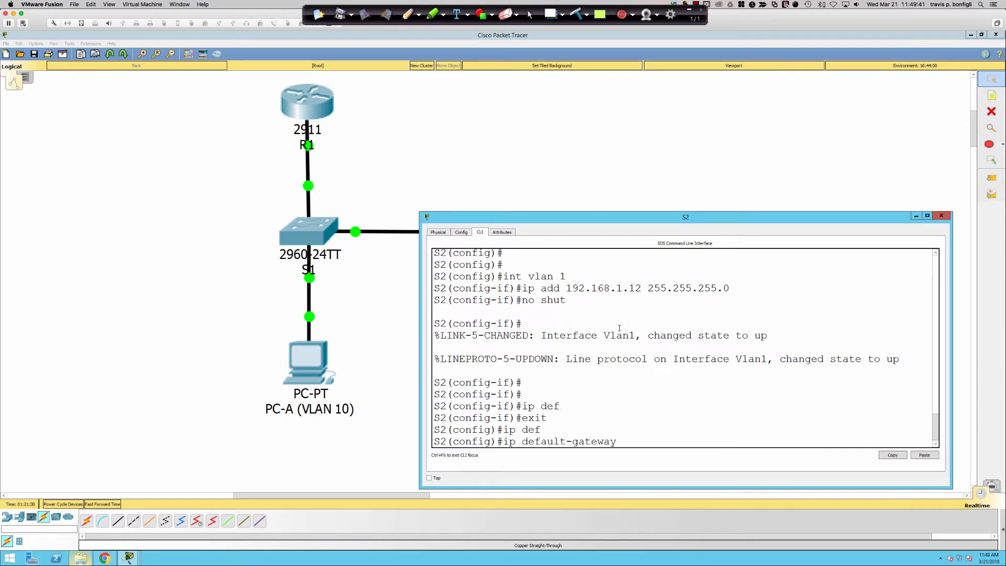
pyautogui.write('192.168.1.1')
pyautogui.press('Return')
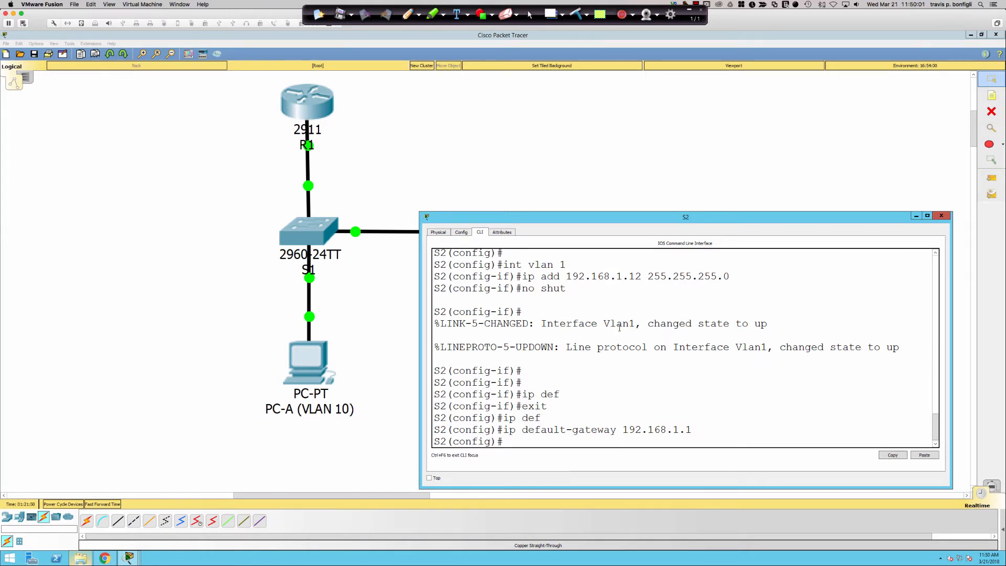
pyautogui.press('Return')
pyautogui.press('Return')
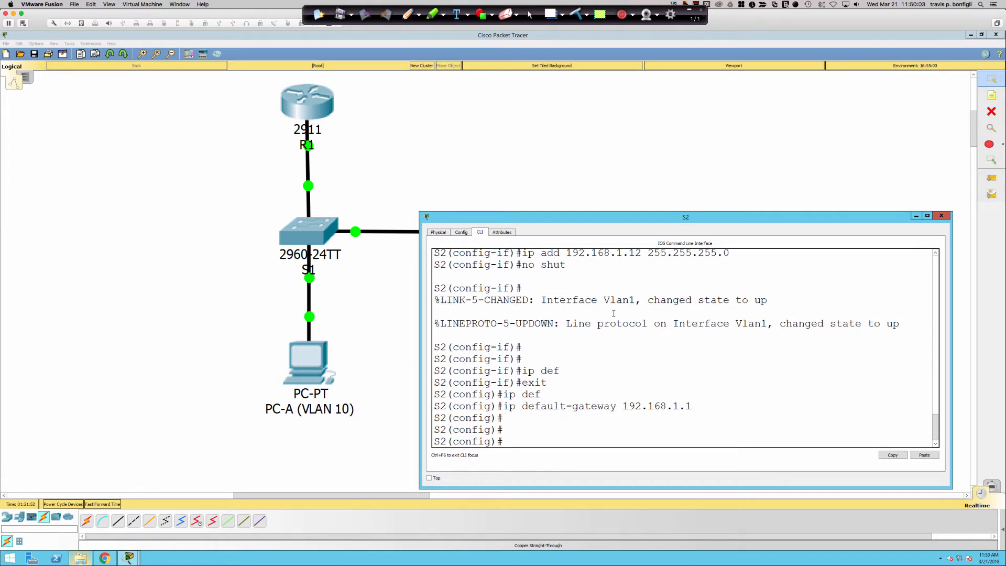
# - Set PC-A's static IP address to 192.168.10.3, accept the default subnet mask and fill in its default gateway
pyautogui.click(304, 359)
pyautogui.click(305, 360)
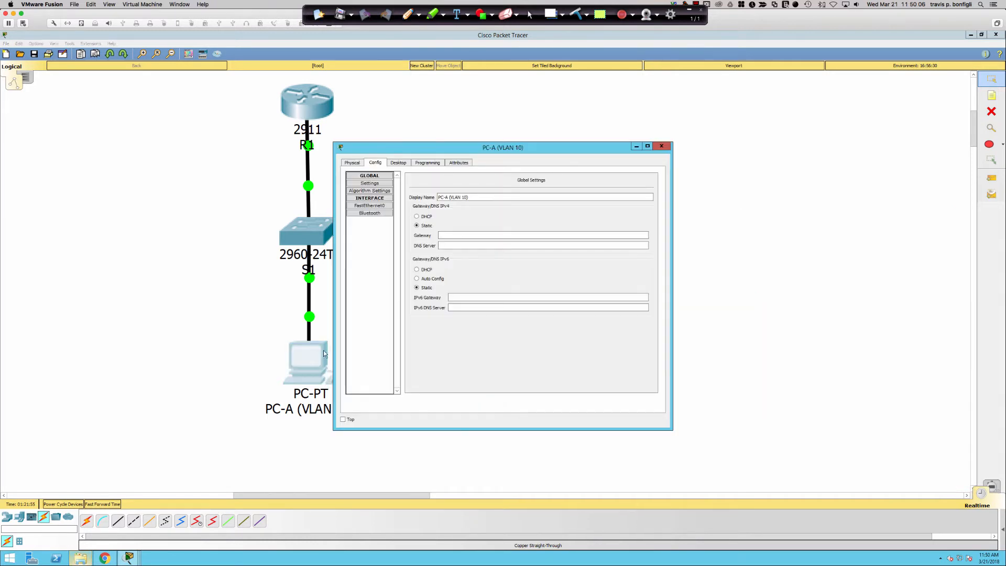
pyautogui.click(398, 163)
pyautogui.click(393, 188)
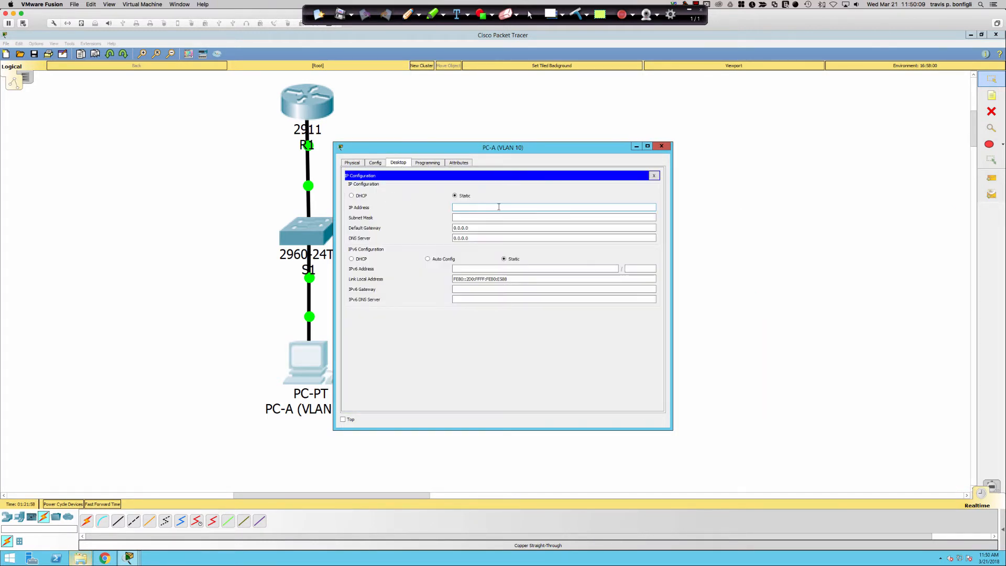
pyautogui.write('192.168.10.3')
pyautogui.press('Tab')
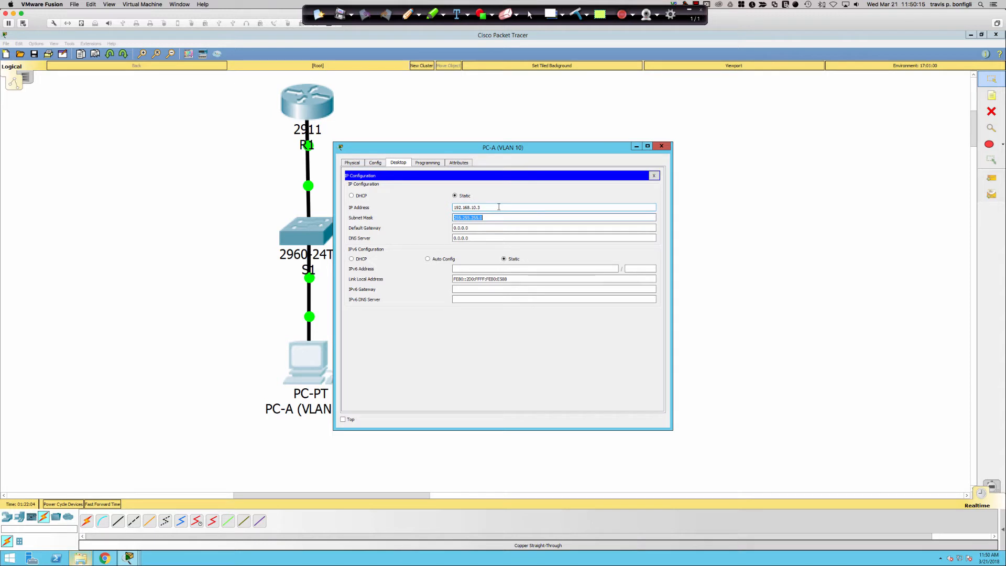
pyautogui.press('Tab')
pyautogui.write('192')
pyautogui.click(653, 176)
# - Ping 192.168.10.1 from PC-A's command prompt and put the PC-A window away
pyautogui.click(573, 189)
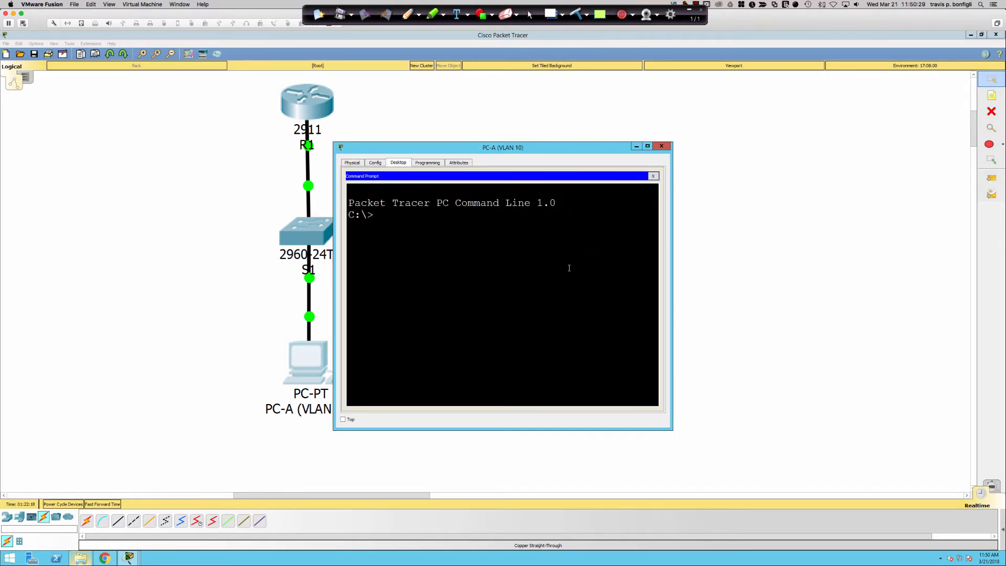
pyautogui.write('ping 192.168.10.1')
pyautogui.press('Return')
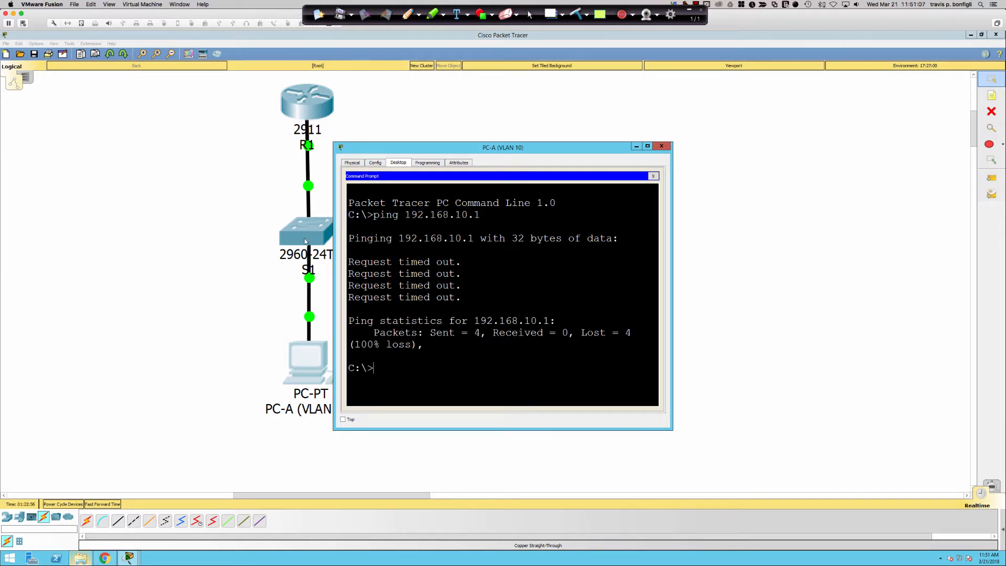
pyautogui.click(637, 146)
# - Give PC-B the static IP address 192.168.20.3, mask 255.255.255.0 and default gateway 192.168.20.1
pyautogui.click(505, 365)
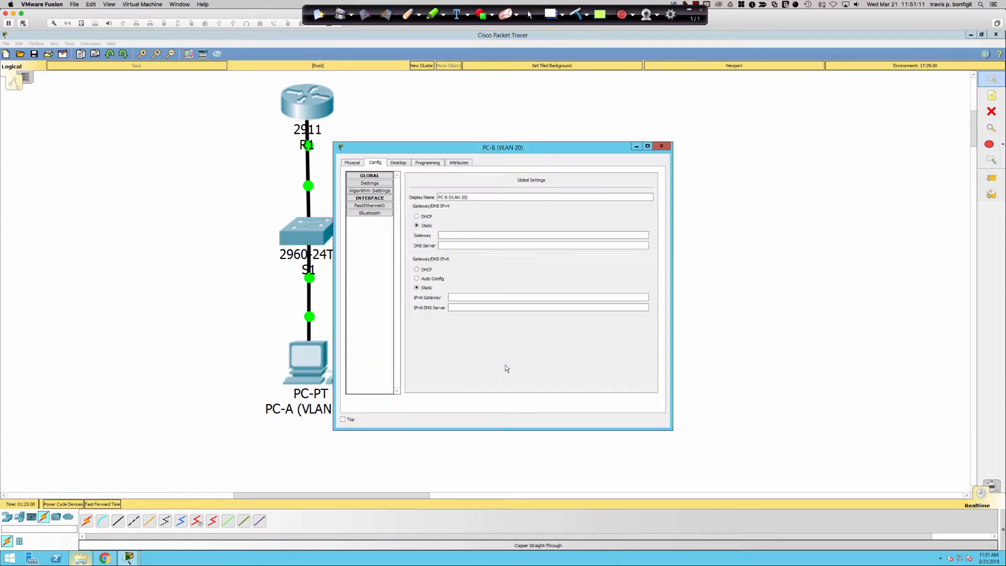
pyautogui.click(397, 163)
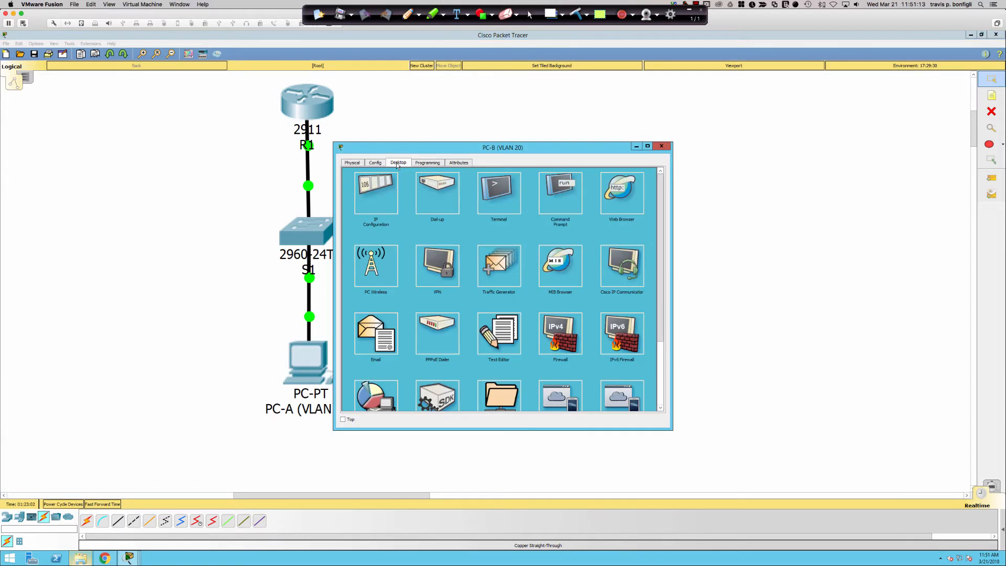
pyautogui.click(389, 199)
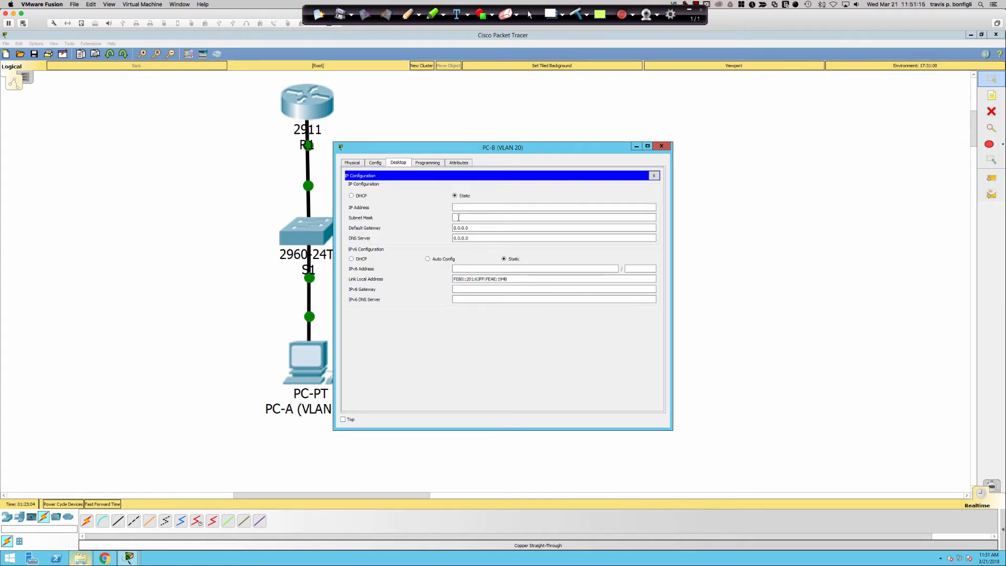
pyautogui.click(489, 206)
pyautogui.write('192.168.20.3')
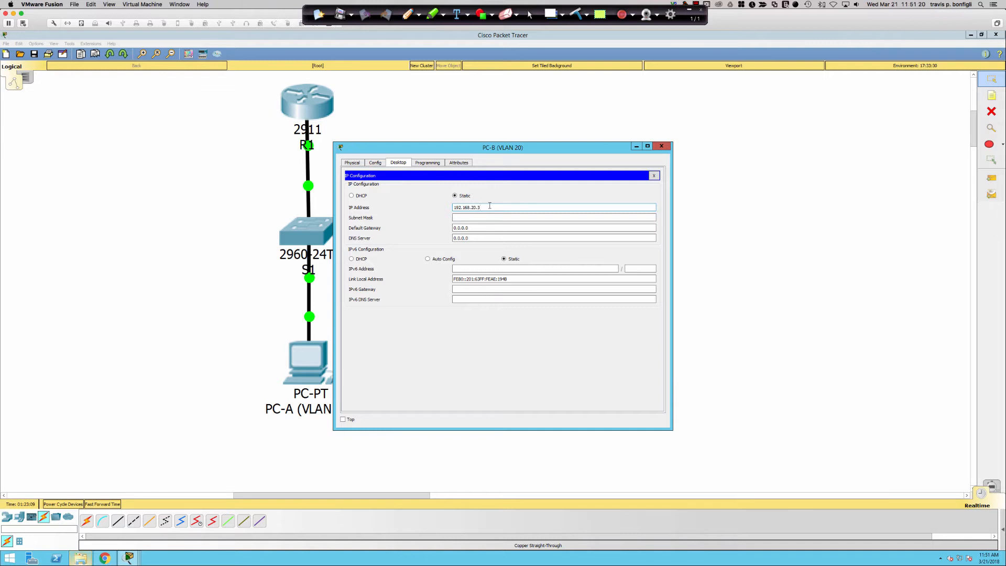
pyautogui.press('Tab')
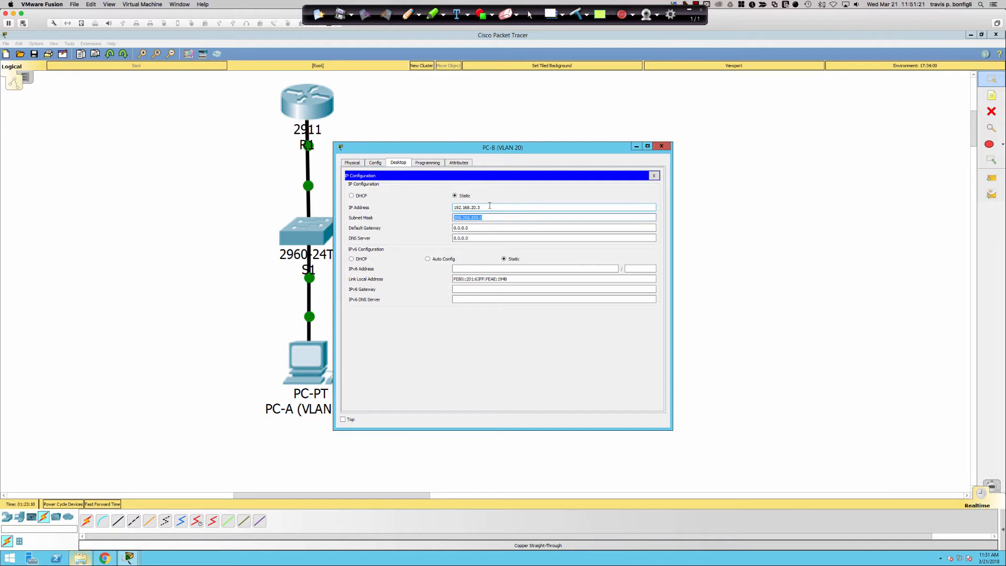
pyautogui.press('Tab')
pyautogui.write('192.168.20.1')
pyautogui.press('Tab')
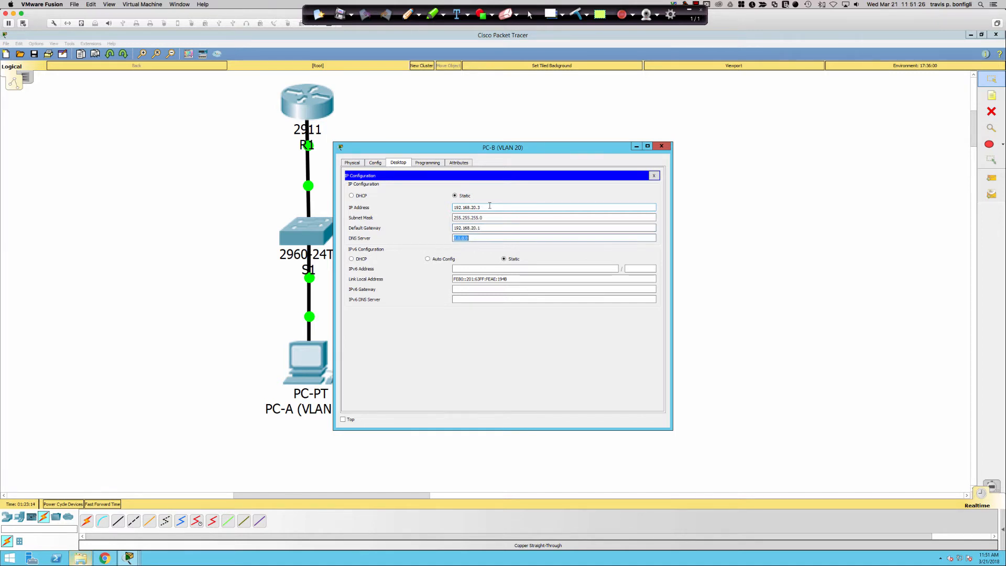
pyautogui.click(654, 175)
pyautogui.click(635, 148)
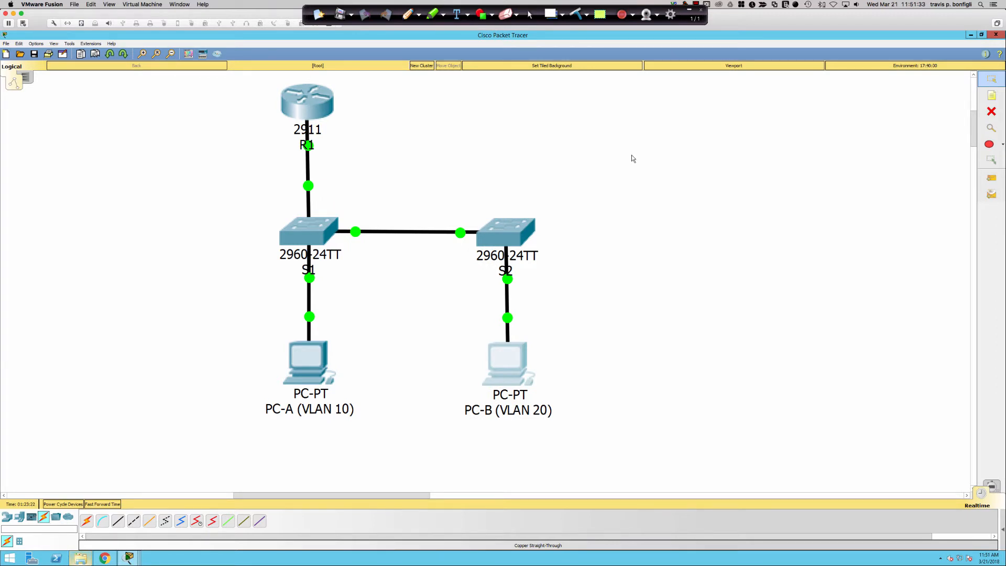
# - Return to S1's command line interface, move its window clear of the topology, and enter interface fa0/1 configuration
pyautogui.click(312, 230)
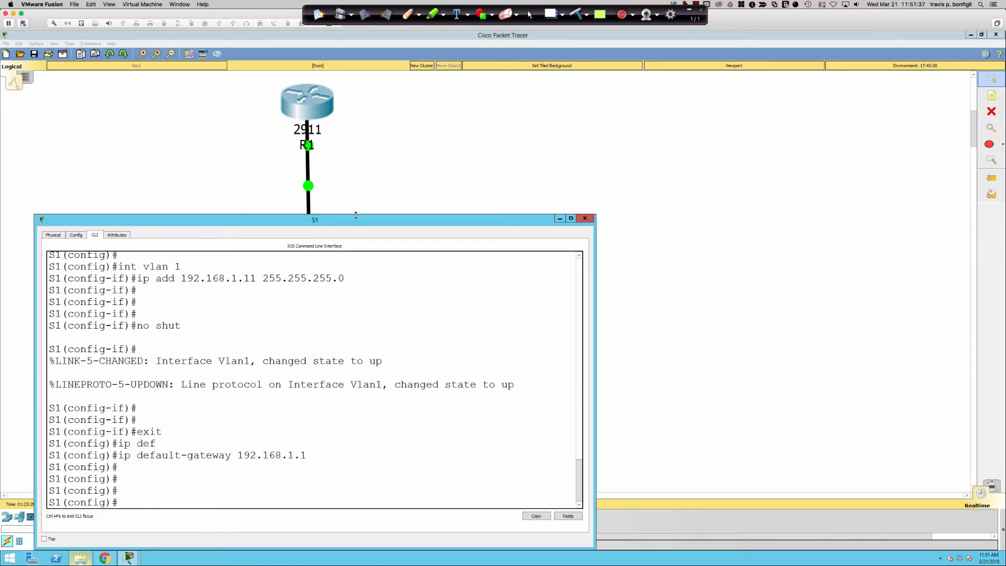
pyautogui.moveTo(356, 218); pyautogui.dragTo(703, 75)
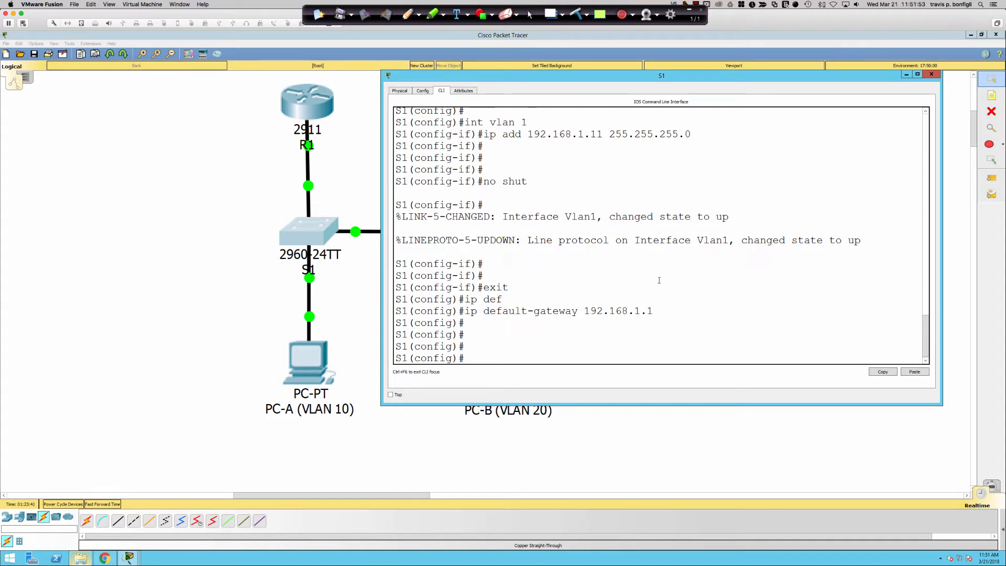
pyautogui.press('Return')
pyautogui.press('Return')
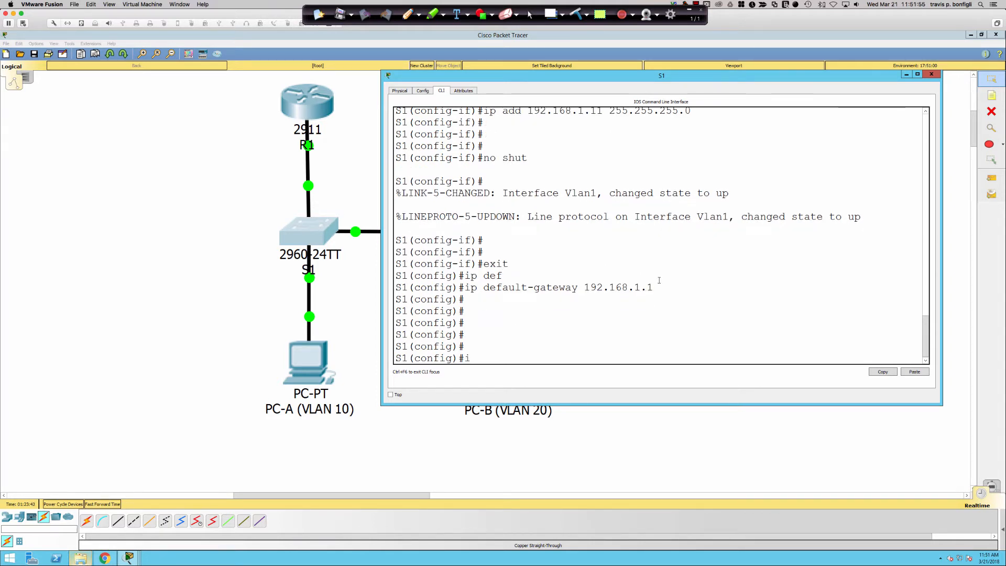
pyautogui.write('int fa0/1')
pyautogui.press('Return')
pyautogui.press('Return')
pyautogui.press('Return')
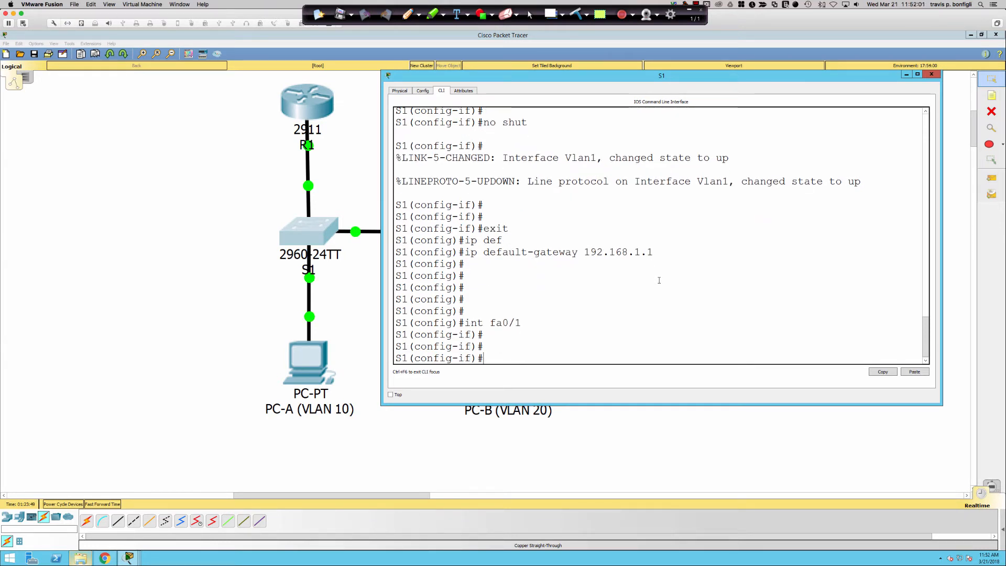
# - Set S1's interface fa0/1 to trunk mode with the switchport mode trunk command
pyautogui.write('wi')
pyautogui.press('Tab')
pyautogui.press('BackSpace')
pyautogui.press('BackSpace')
pyautogui.write('swi')
pyautogui.press('Tab')
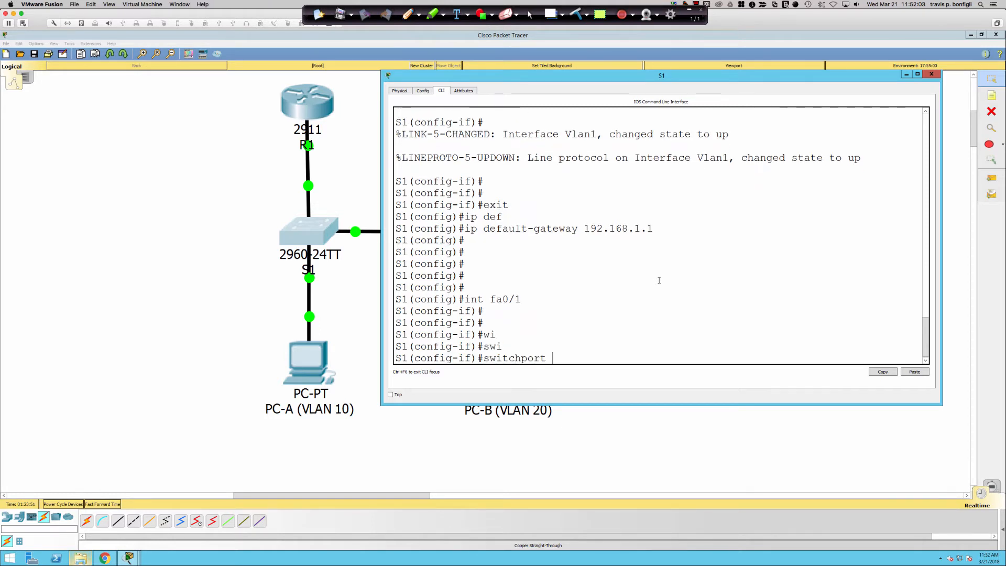
pyautogui.write('m t')
pyautogui.press('Return')
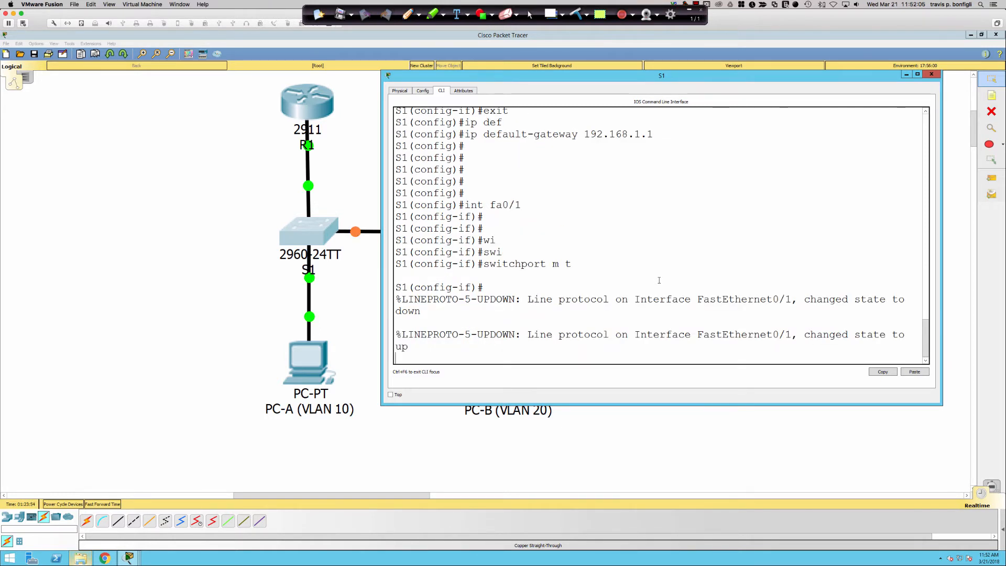
pyautogui.press('Return')
pyautogui.press('Return')
pyautogui.press('Return')
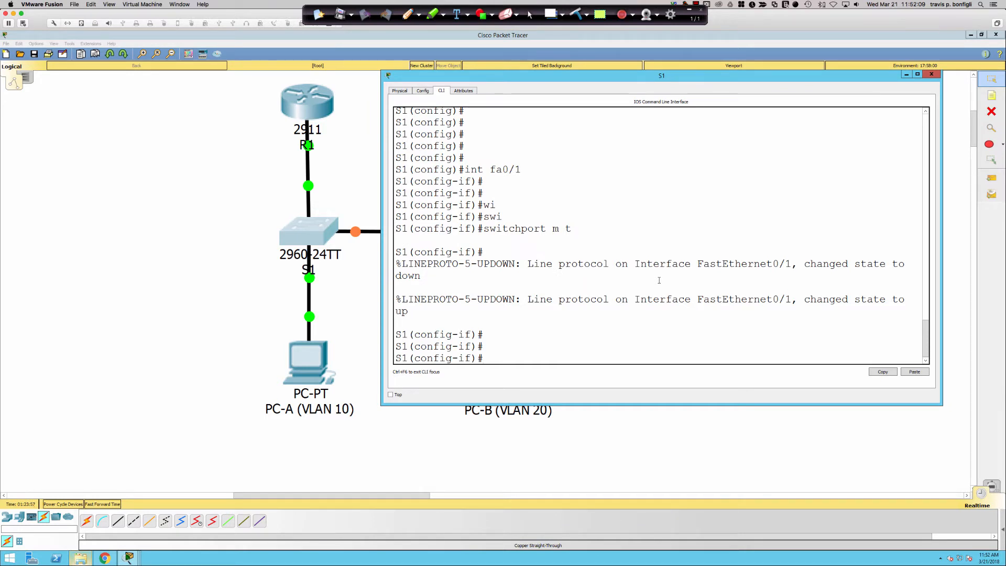
# - Show the general interface status of fa0/1 without leaving configuration mode, and quit the paged output
pyautogui.write('do sh int fa0/1')
pyautogui.press('Return')
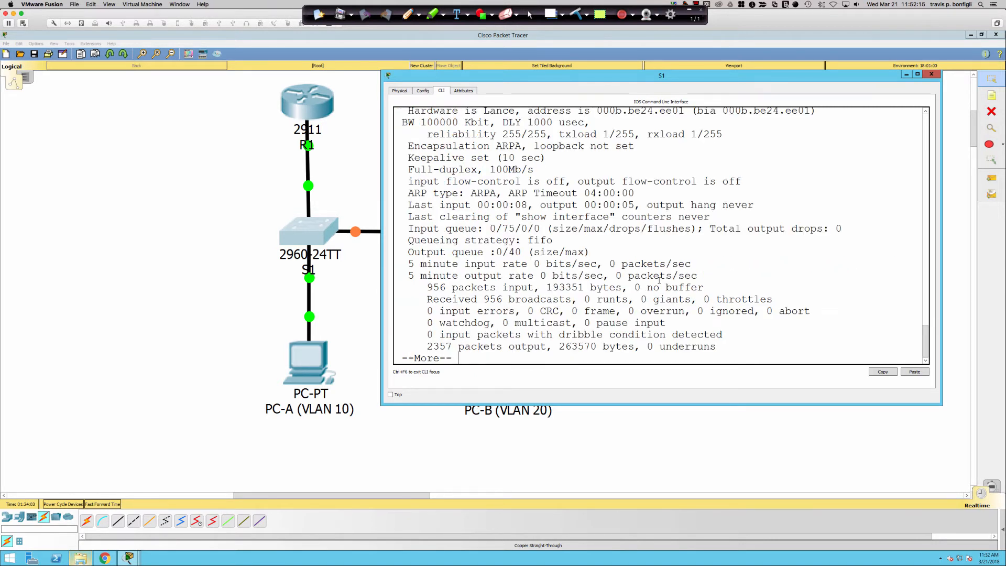
pyautogui.press('q')
# - Show fa0/1's switchport details and examine its administrative and operational modes and trunking encapsulation
pyautogui.press('Up')
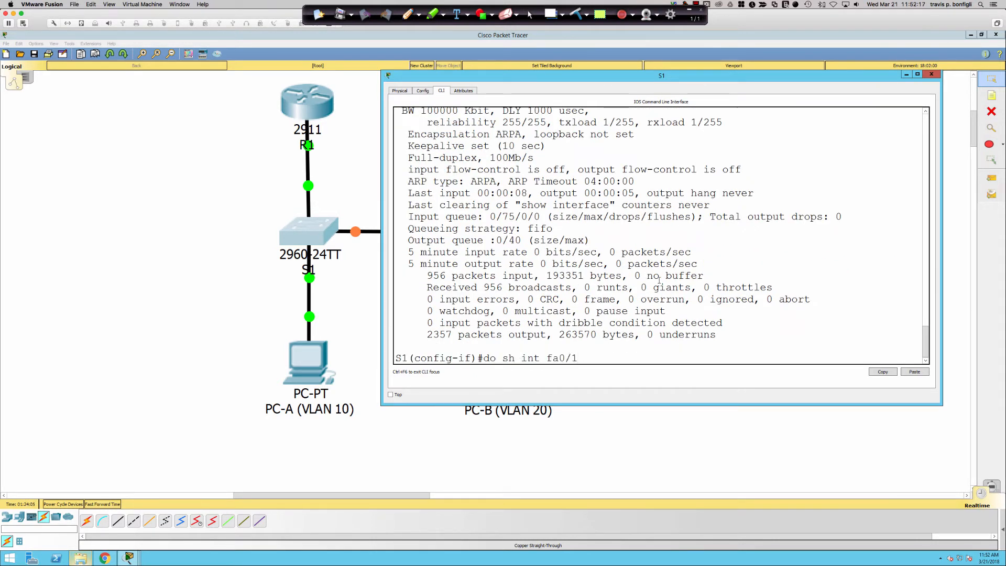
pyautogui.write('switch')
pyautogui.press('Return')
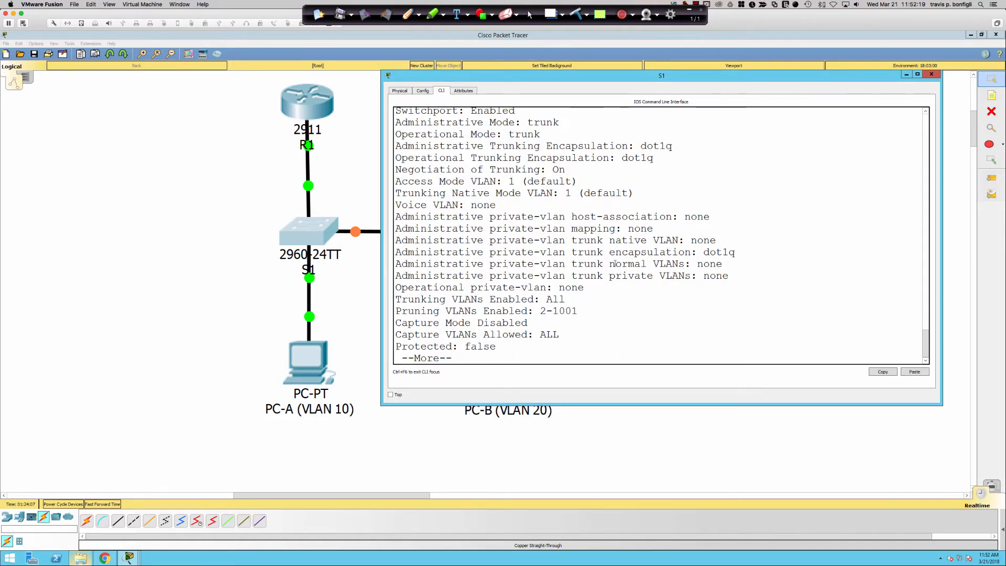
pyautogui.scroll(1, 614, 263)
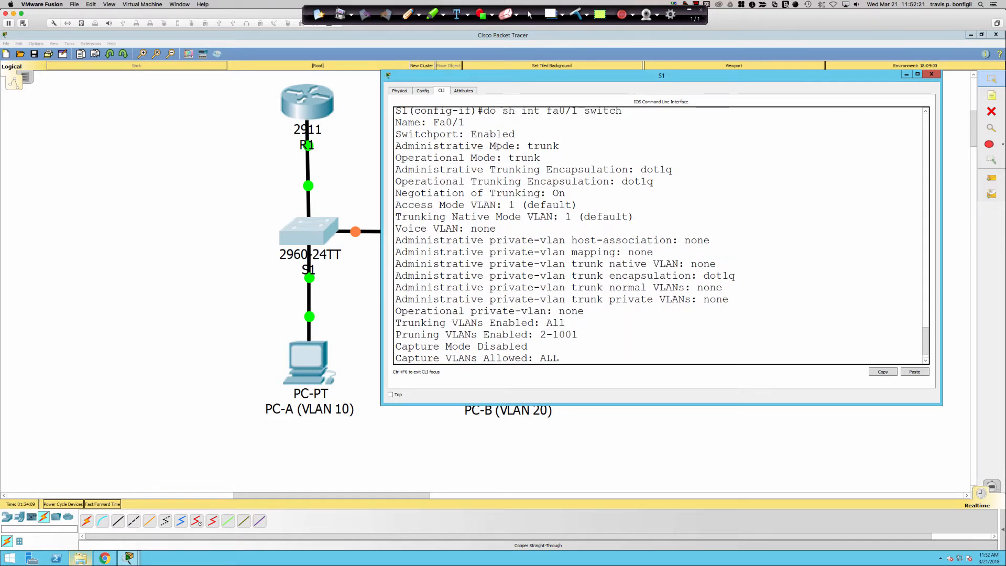
pyautogui.moveTo(542, 157); pyautogui.dragTo(452, 146)
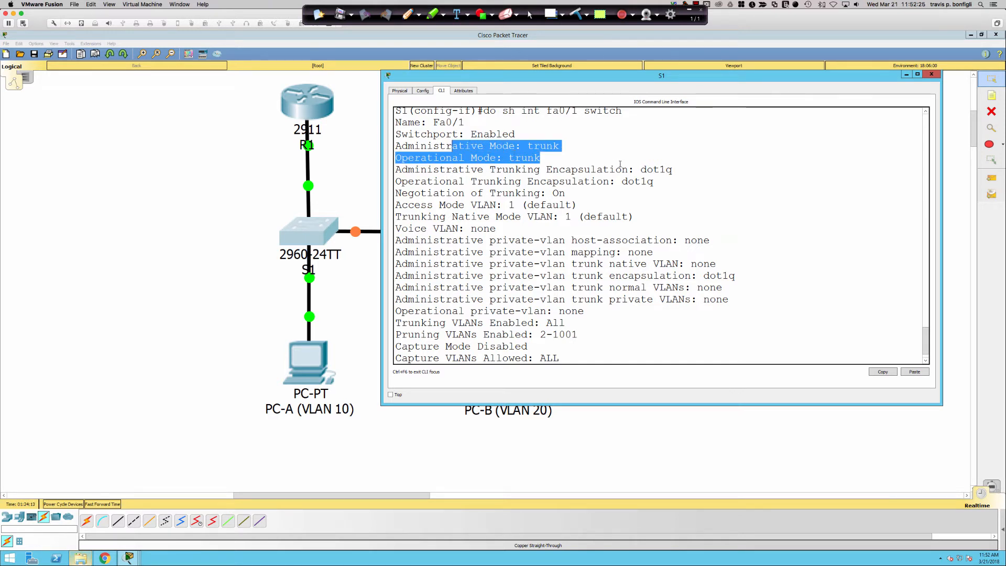
pyautogui.moveTo(655, 182); pyautogui.dragTo(398, 170)
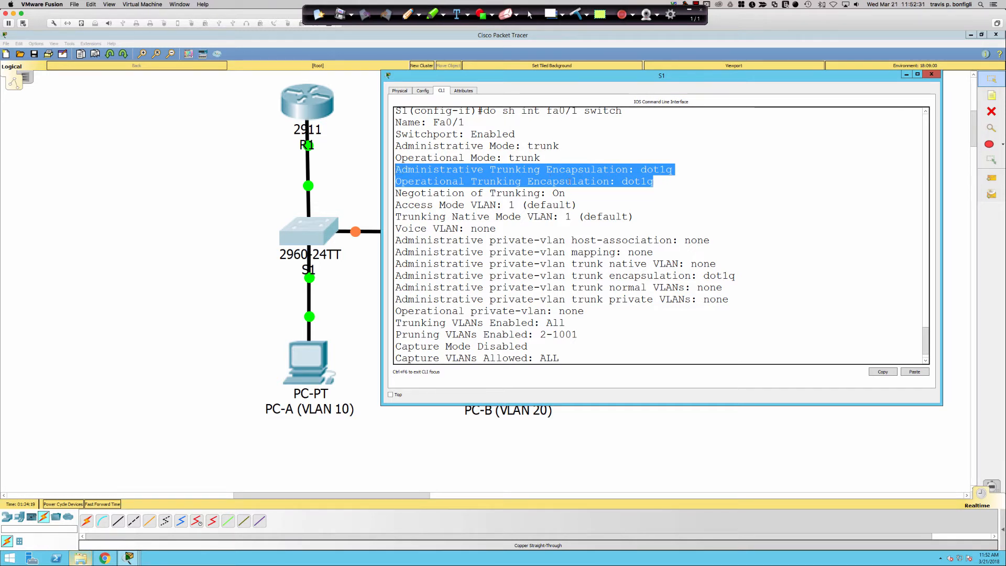
pyautogui.scroll(-1, 667, 242)
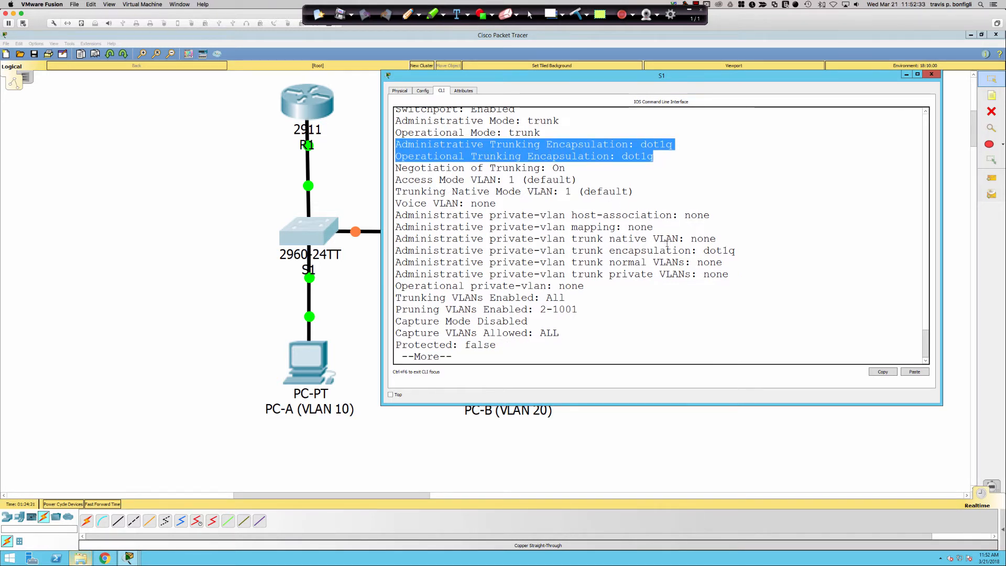
pyautogui.press('space')
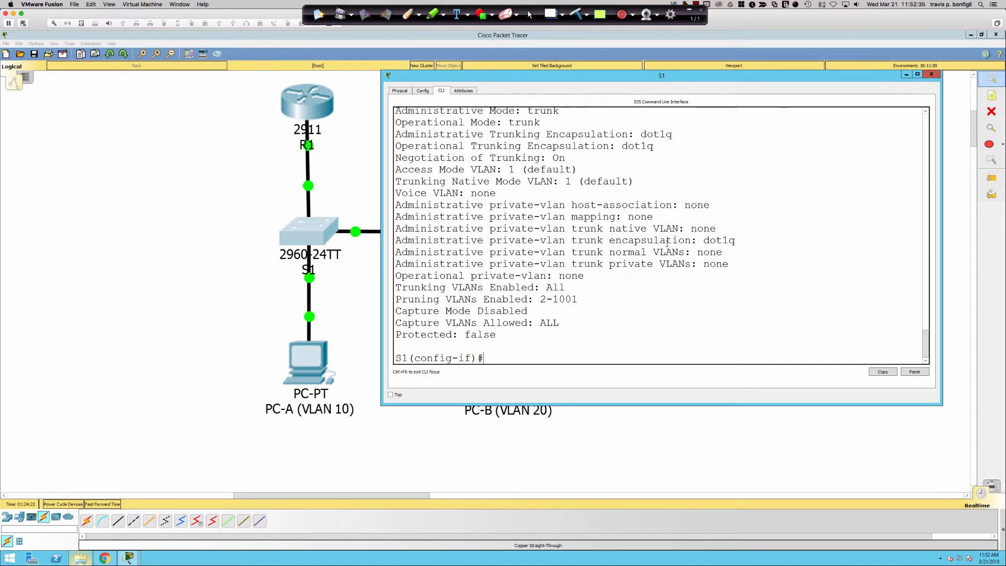
# - Disable trunk negotiation on S1's fa0/1 with switchport nonegotiate
pyautogui.write('swi')
pyautogui.press('Tab')
pyautogui.write('non')
pyautogui.press('Tab')
pyautogui.press('Return')
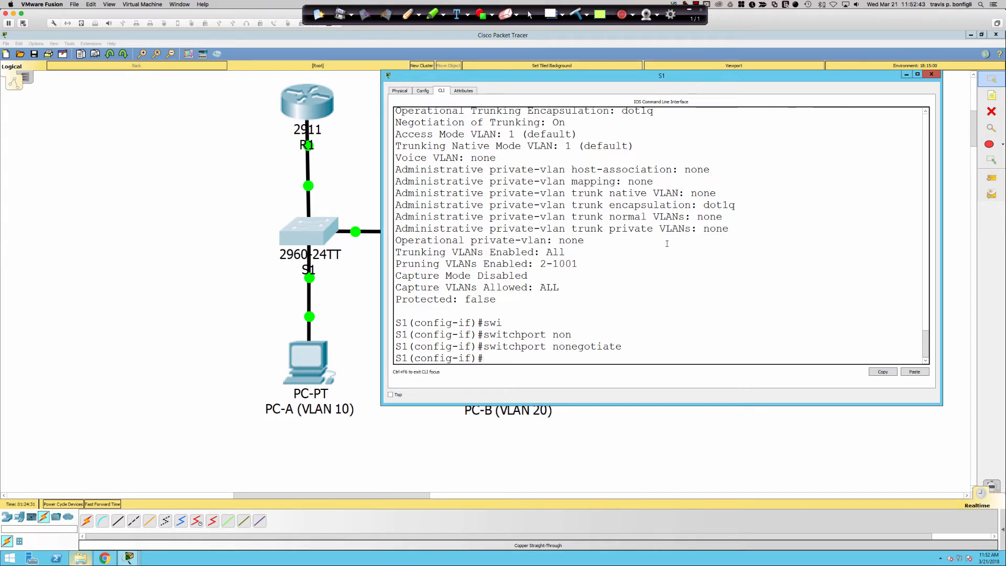
pyautogui.press('Return')
pyautogui.press('Return')
pyautogui.press('Return')
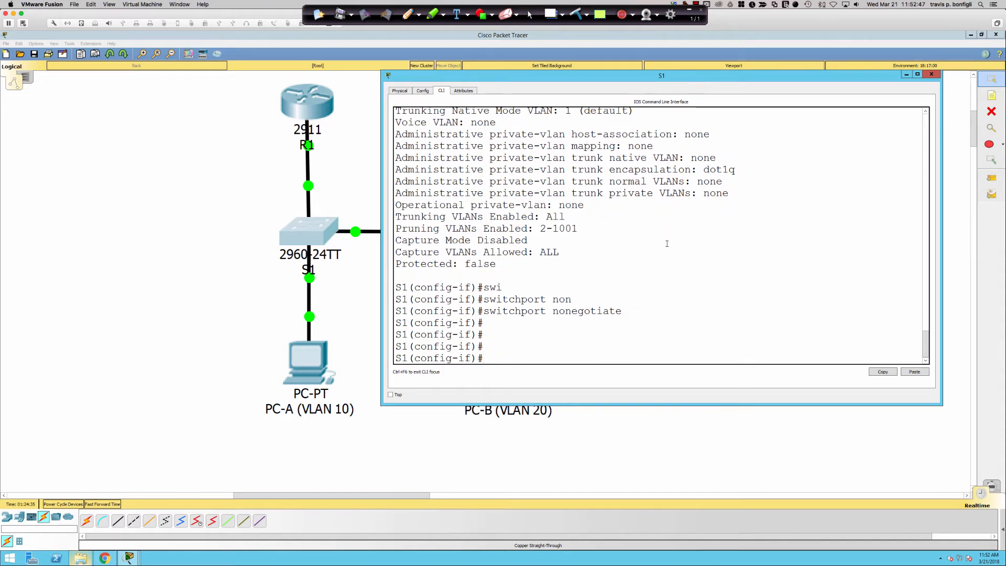
# - Switch to interface configuration for fa0/5 on S1
pyautogui.write('int fa0/5')
pyautogui.press('Return')
pyautogui.press('Return')
pyautogui.press('Return')
pyautogui.press('Return')
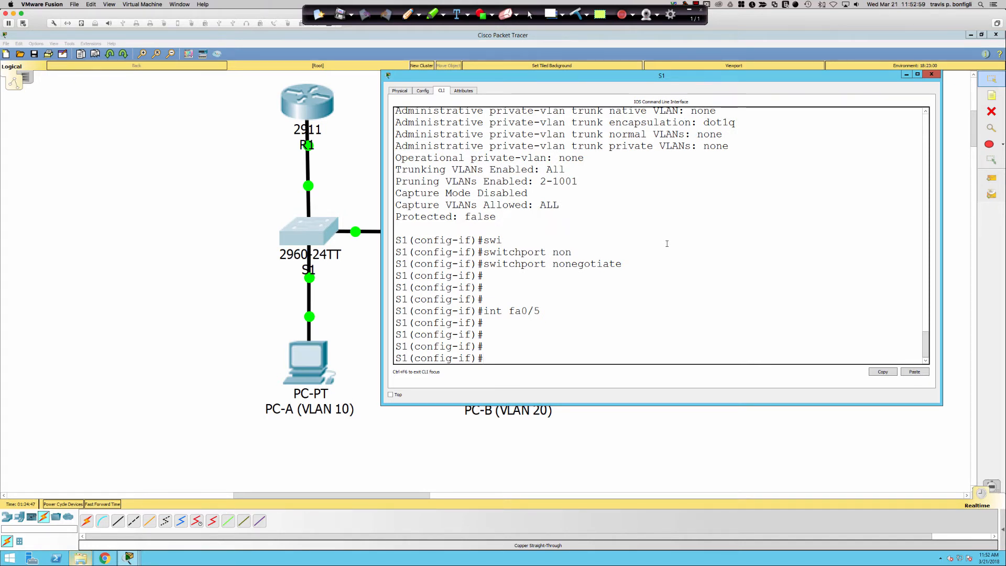
# - Show fa0/5's switchport details and examine its administrative and operational modes
pyautogui.write('s')
pyautogui.press('BackSpace')
pyautogui.write('do sh int fa0/5 swi')
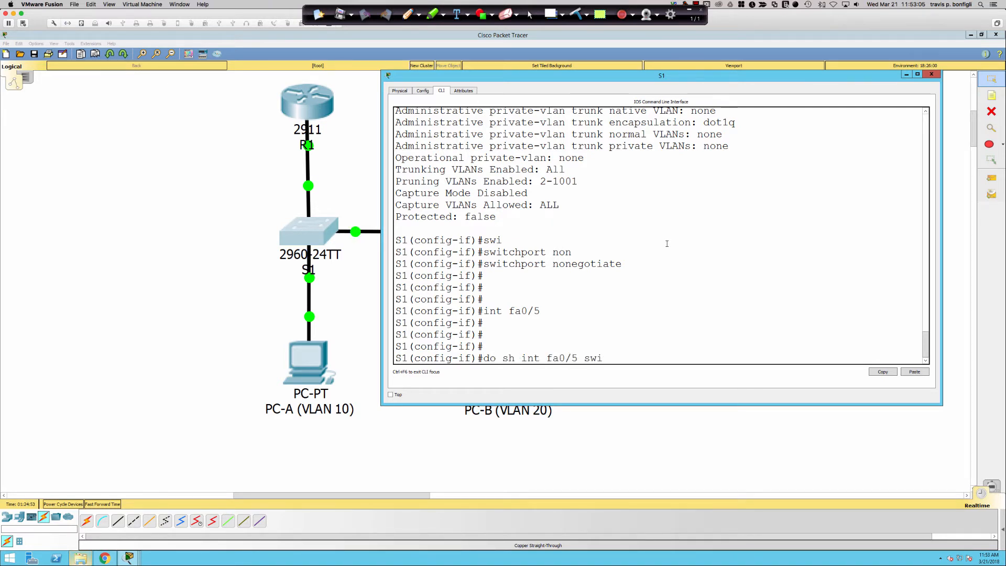
pyautogui.press('Return')
pyautogui.scroll(3, 639, 220)
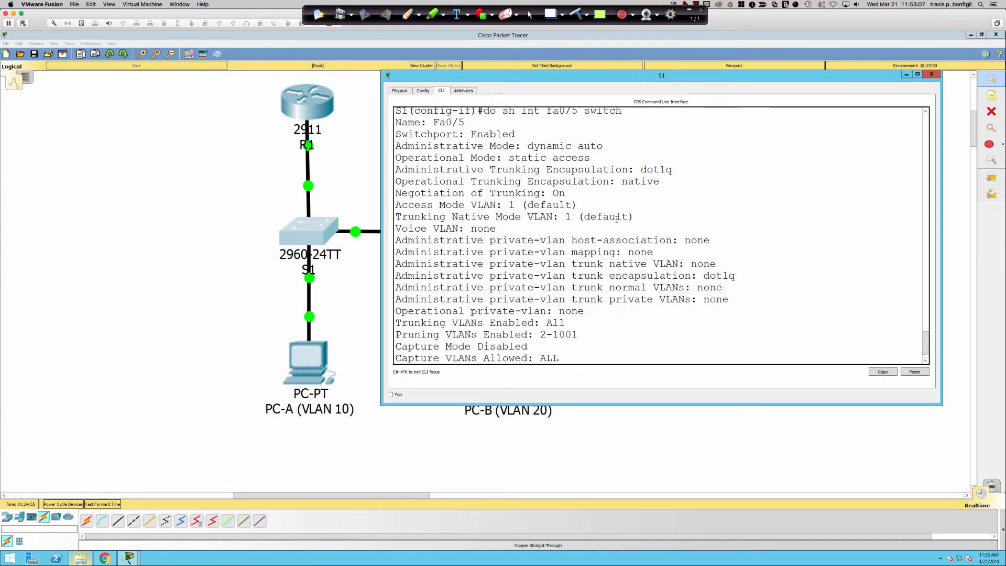
pyautogui.moveTo(604, 169); pyautogui.dragTo(400, 170)
pyautogui.moveTo(399, 172); pyautogui.dragTo(396, 172)
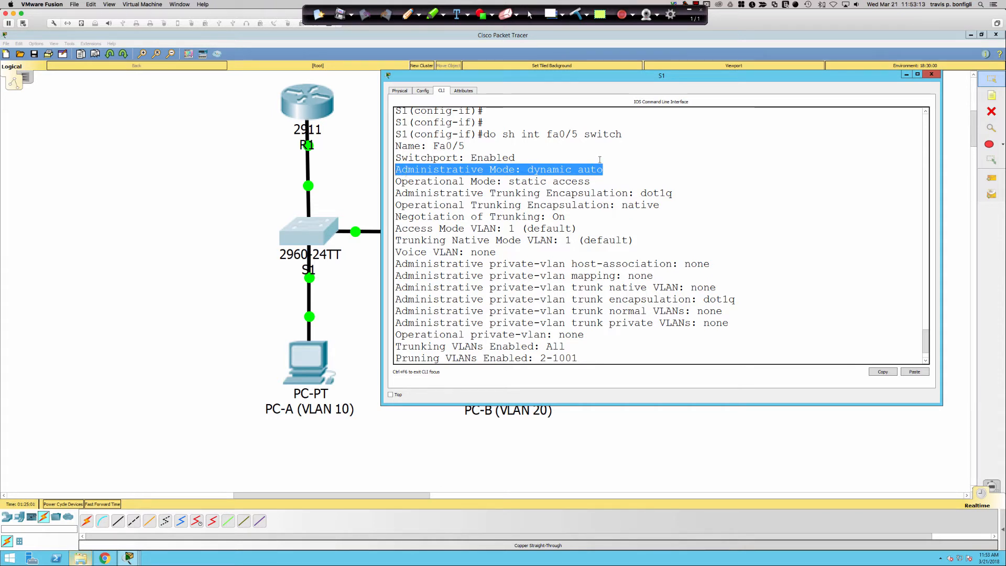
pyautogui.moveTo(592, 182); pyautogui.dragTo(496, 182)
pyautogui.moveTo(476, 181); pyautogui.dragTo(600, 185)
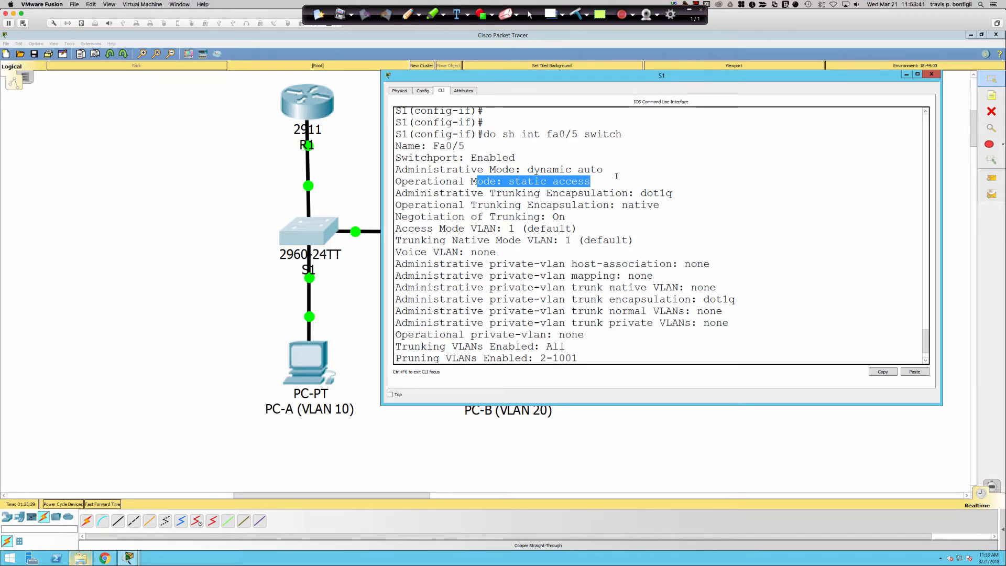
pyautogui.click(603, 193)
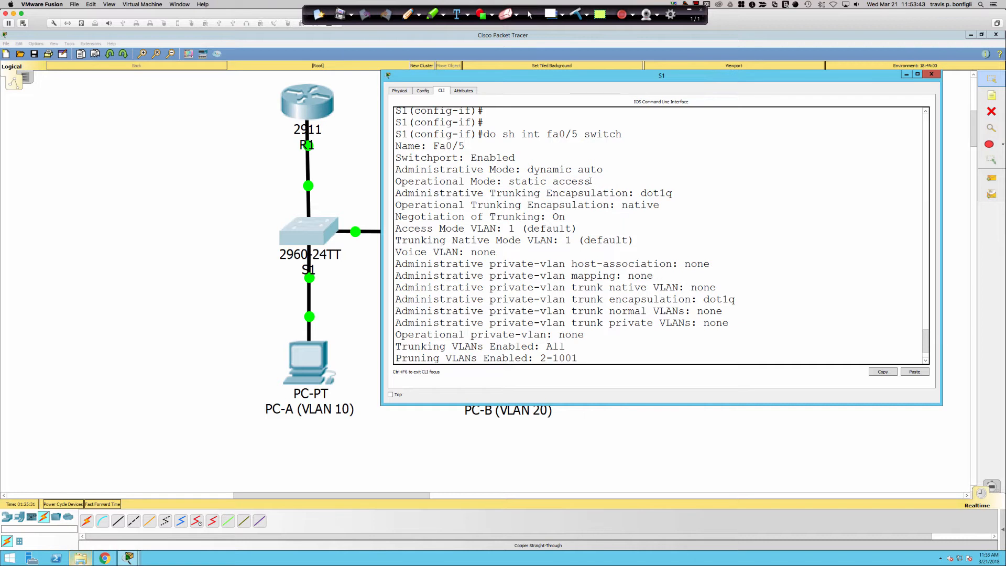
pyautogui.tripleClick(590, 181)
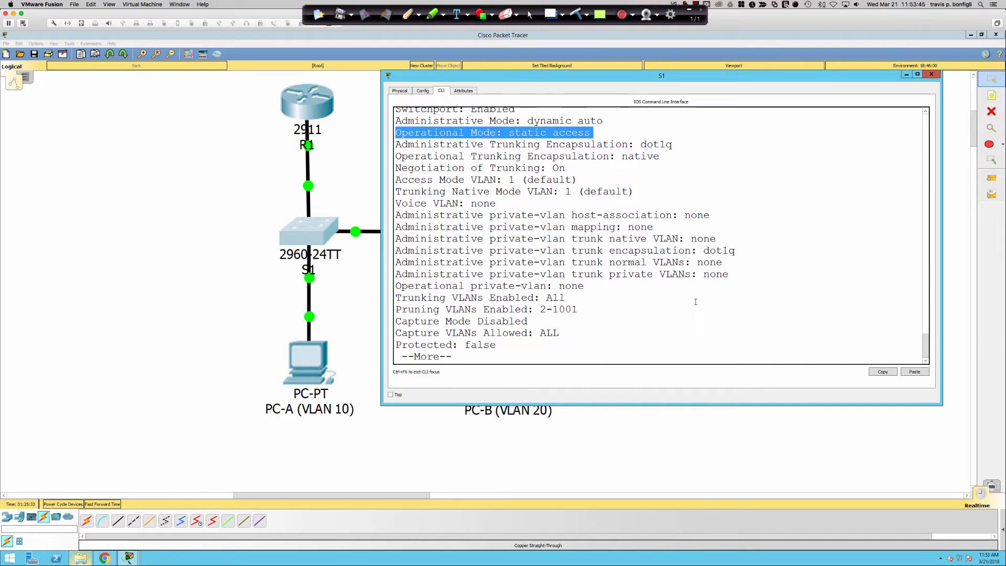
# - Page to the end of the fa0/5 switchport output and examine its access and native VLANs
pyautogui.click(696, 301)
pyautogui.press('space')
pyautogui.press('Return')
pyautogui.press('Return')
pyautogui.press('Return')
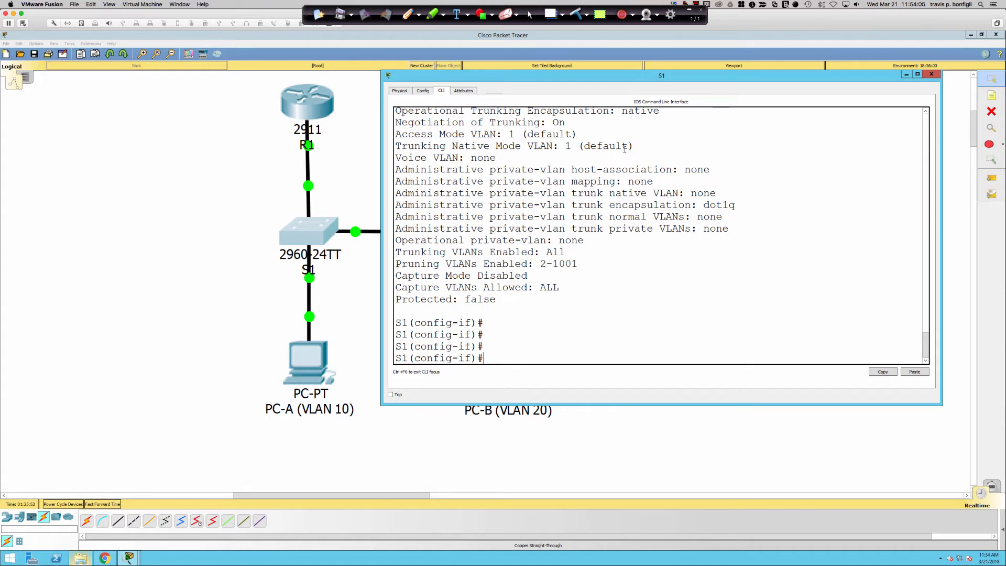
pyautogui.moveTo(625, 149); pyautogui.dragTo(414, 135)
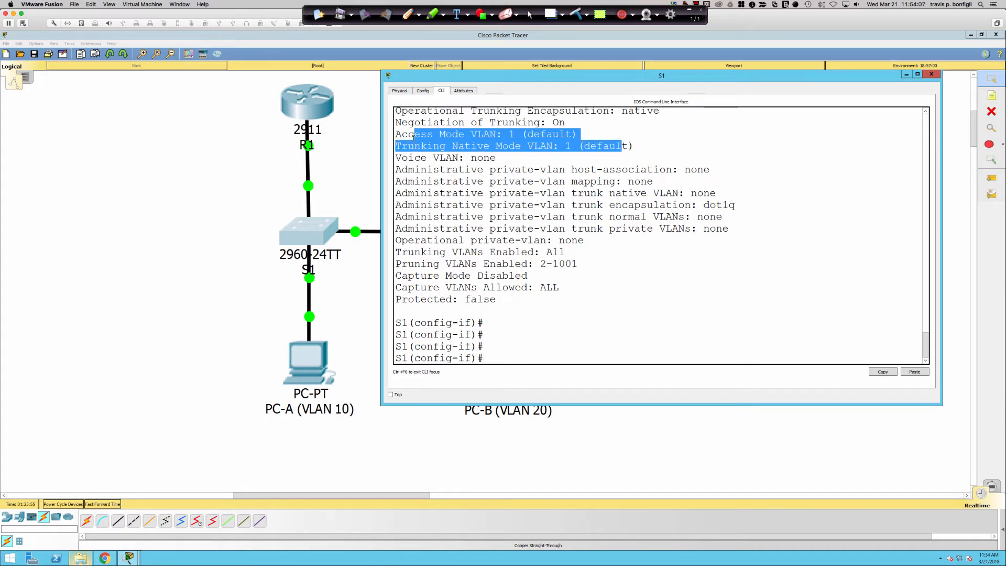
pyautogui.click(566, 348)
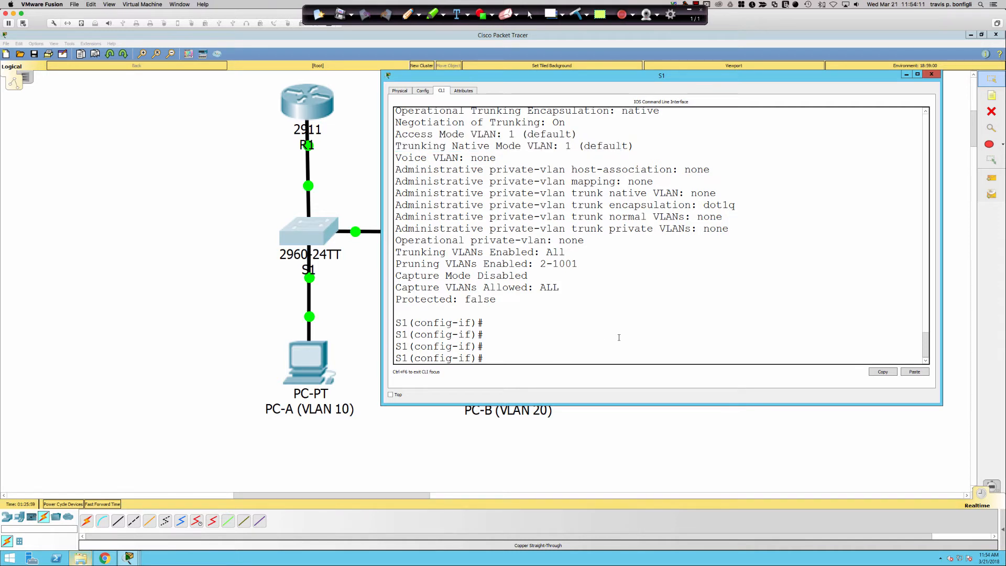
# - Set S1's interface fa0/5 to trunk mode using the abbreviated command sw m t
pyautogui.press('Return')
pyautogui.press('Return')
pyautogui.press('Return')
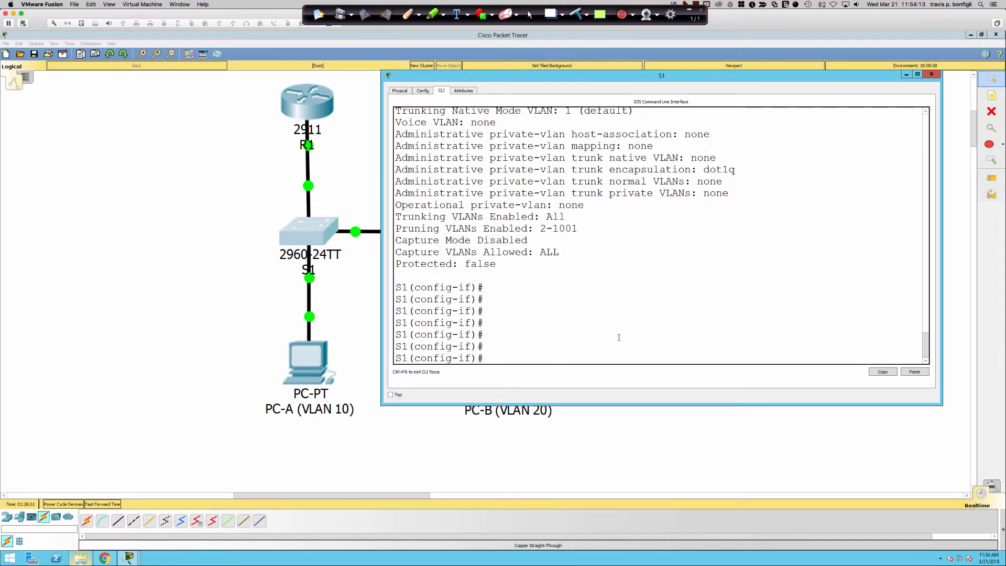
pyautogui.write('sw m t')
pyautogui.press('Return')
pyautogui.press('Return')
pyautogui.press('Return')
pyautogui.press('Return')
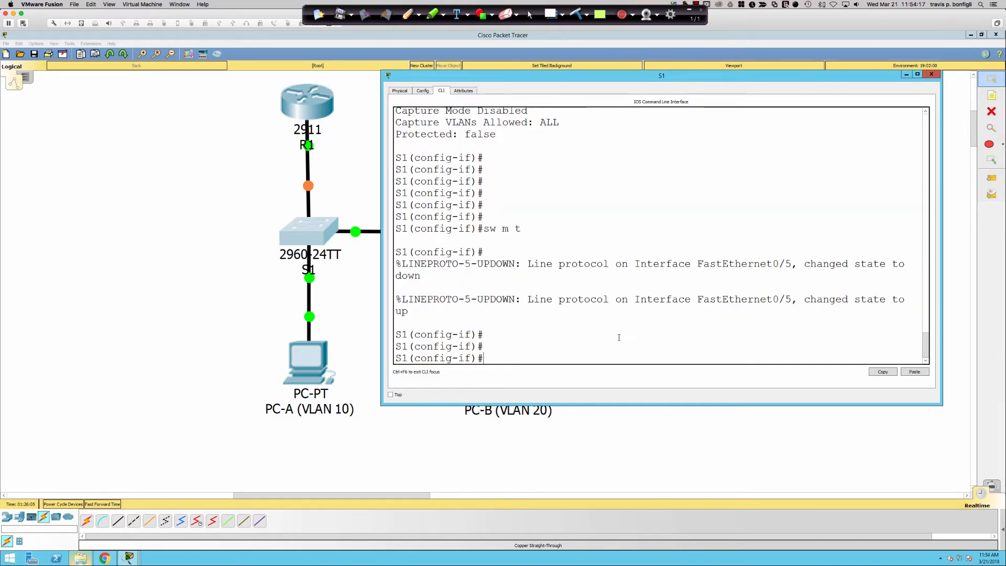
pyautogui.press('Return')
pyautogui.press('Return')
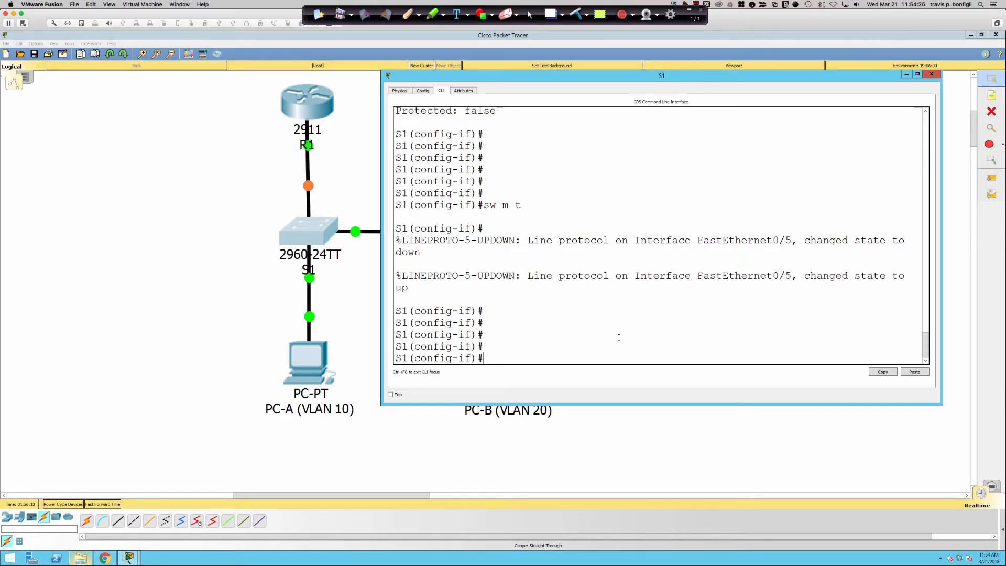
# - Disable trunk negotiation on S1's fa0/5 with switchport nonegotiate
pyautogui.write('sw')
pyautogui.press('Tab')
pyautogui.write('non')
pyautogui.press('Tab')
pyautogui.press('Return')
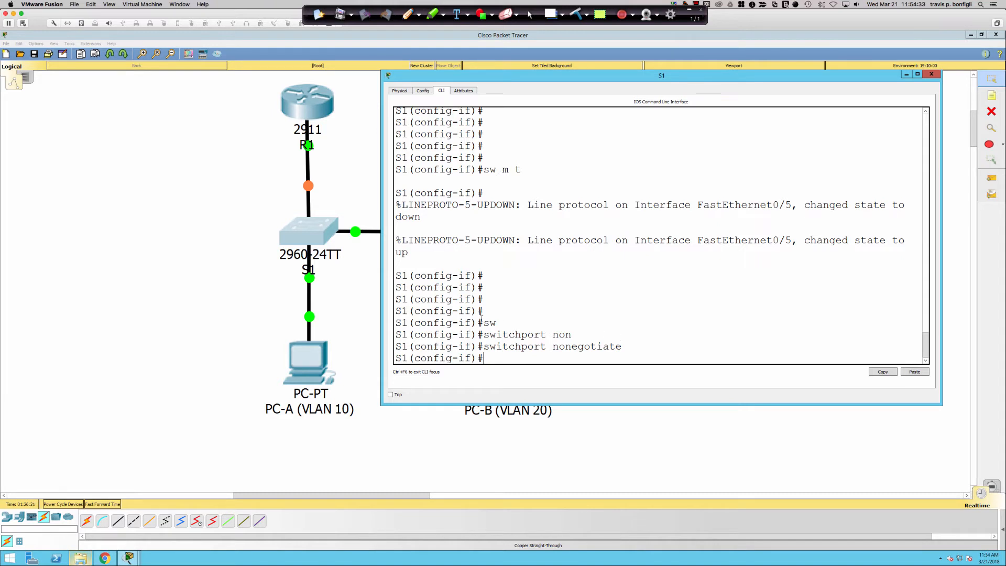
# - List S1's trunk interfaces, move the window clear of the topology, and examine each port's mode, encapsulation, status and native VLAN
pyautogui.write('do sh')
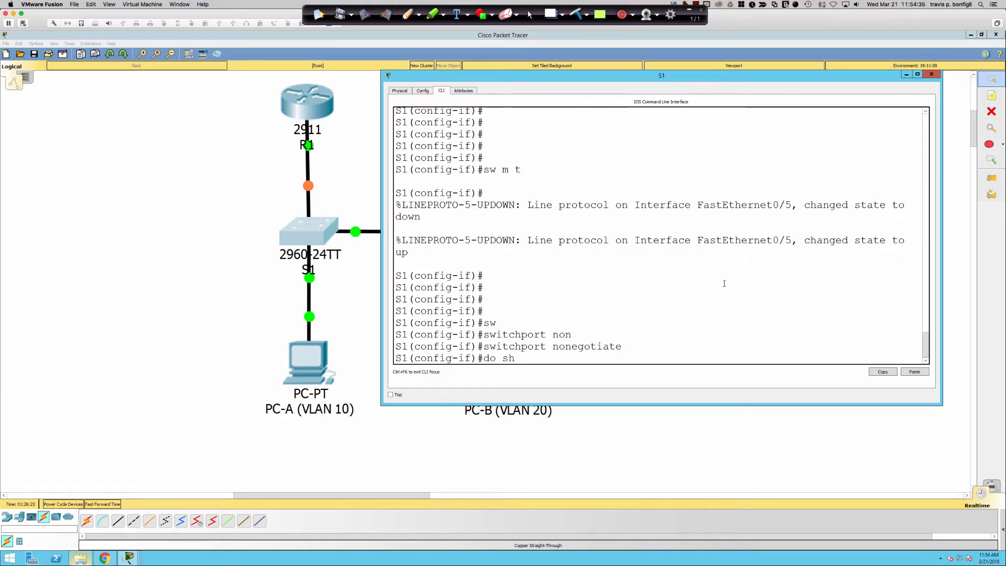
pyautogui.write(' int trunk')
pyautogui.press('Return')
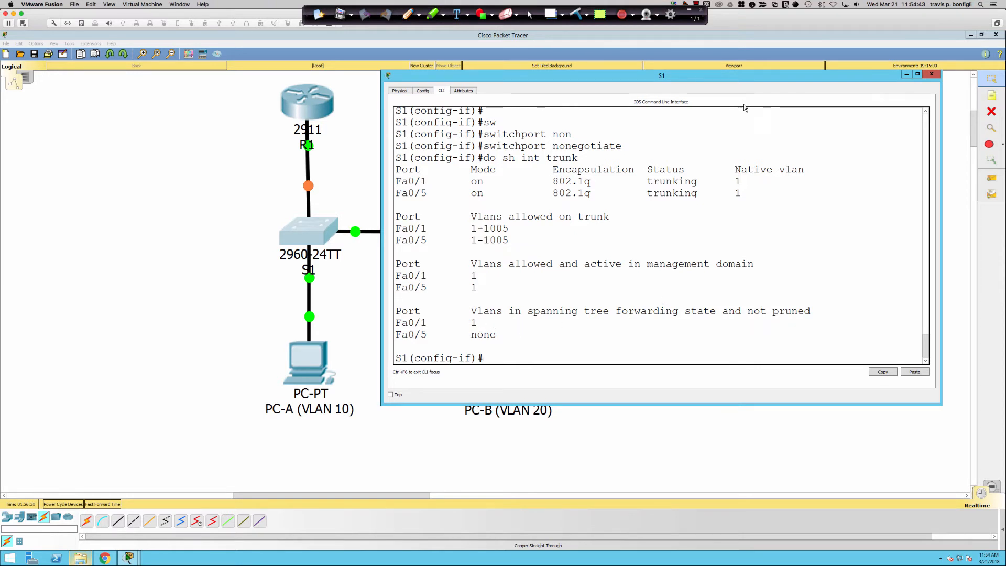
pyautogui.moveTo(740, 79); pyautogui.dragTo(771, 46)
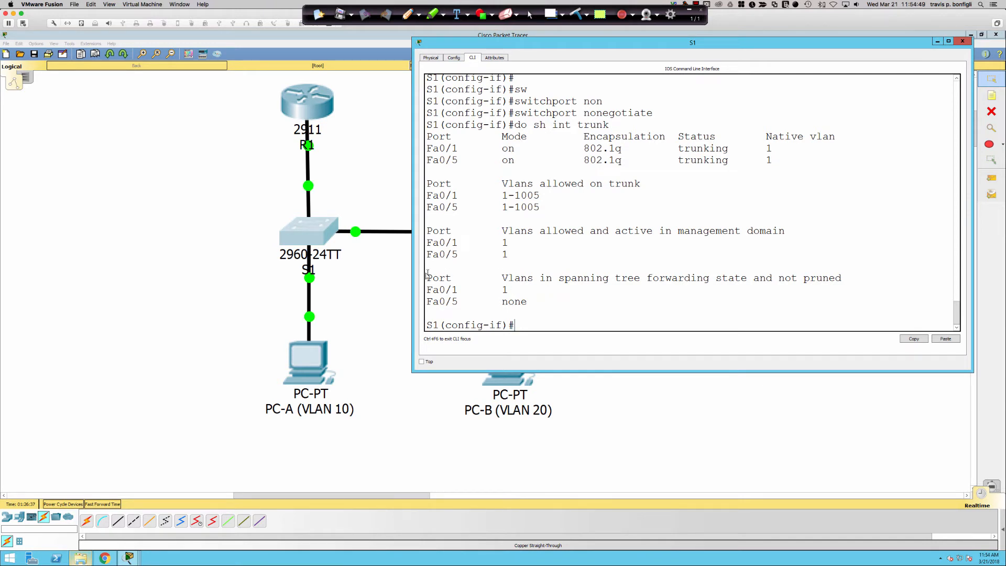
pyautogui.moveTo(439, 148); pyautogui.dragTo(825, 159)
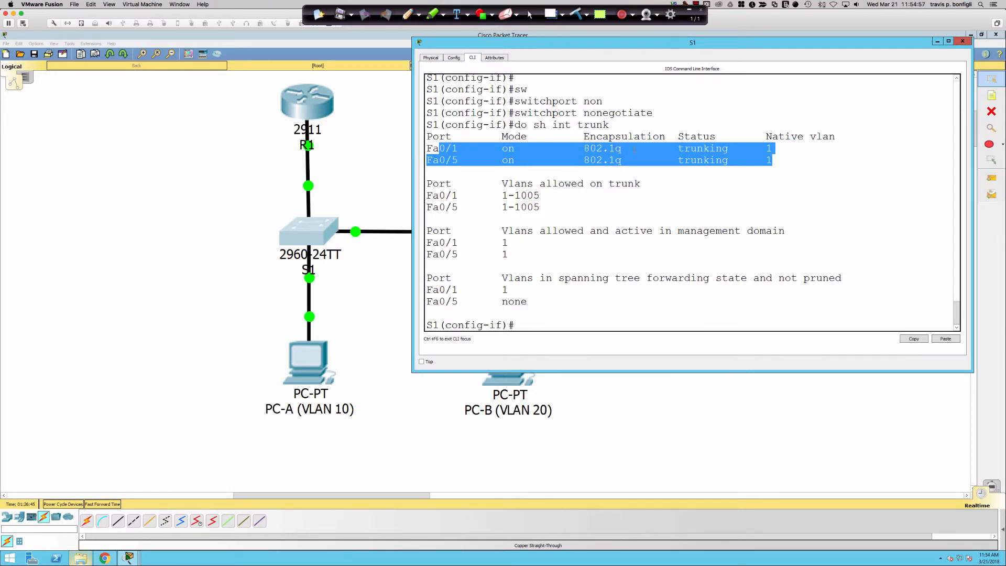
pyautogui.moveTo(775, 160); pyautogui.dragTo(754, 148)
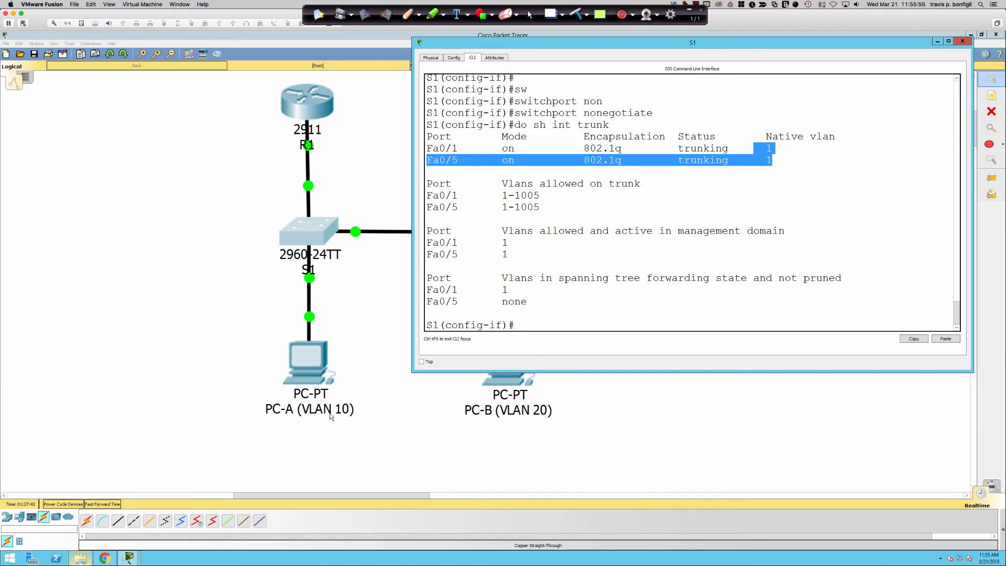
# - Examine which VLANs are in spanning tree forwarding state and not pruned on fa0/1 and fa0/5
pyautogui.click(822, 278)
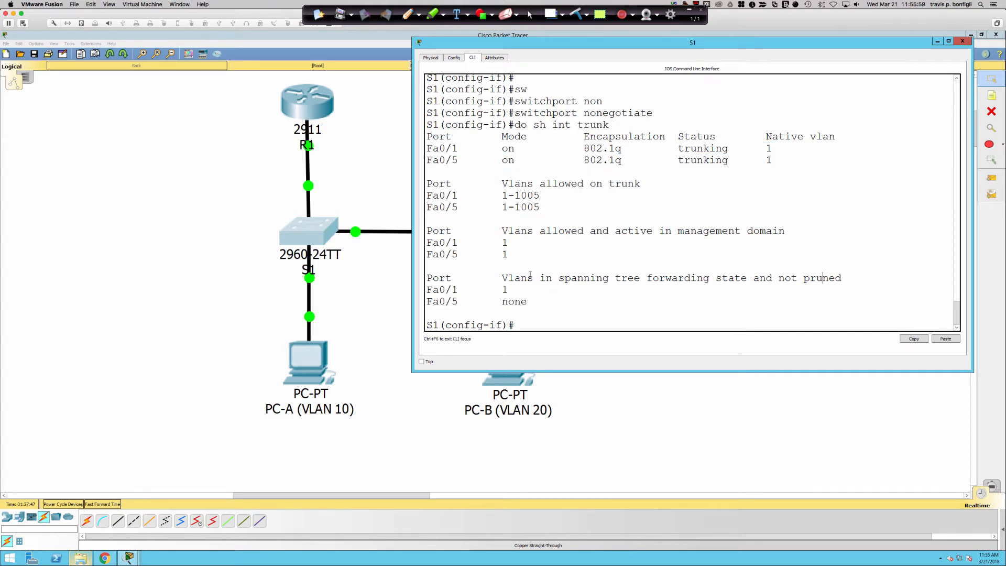
pyautogui.moveTo(425, 277); pyautogui.dragTo(547, 302)
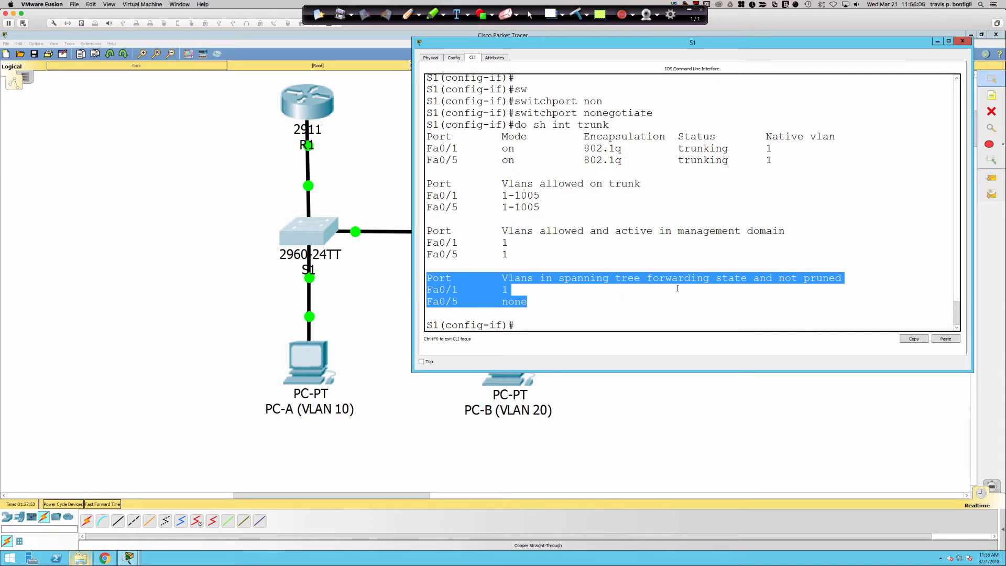
pyautogui.moveTo(508, 289)
pyautogui.mouseDown()
pyautogui.moveTo(490, 289)
pyautogui.moveTo(502, 290)
pyautogui.mouseUp()
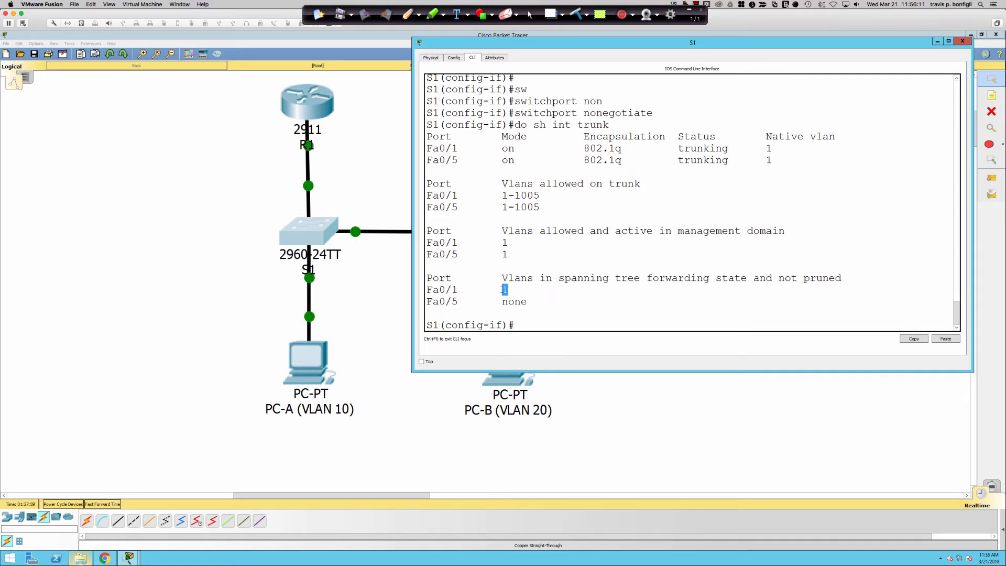
# - Create VLAN 10 on S1 and name it Students
pyautogui.click(624, 309)
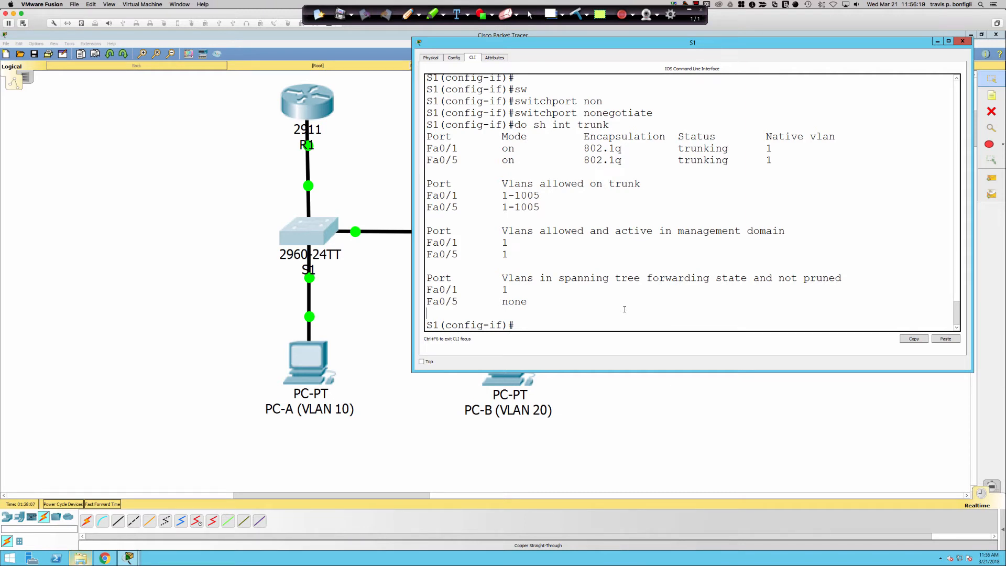
pyautogui.write('vlan 10')
pyautogui.press('Return')
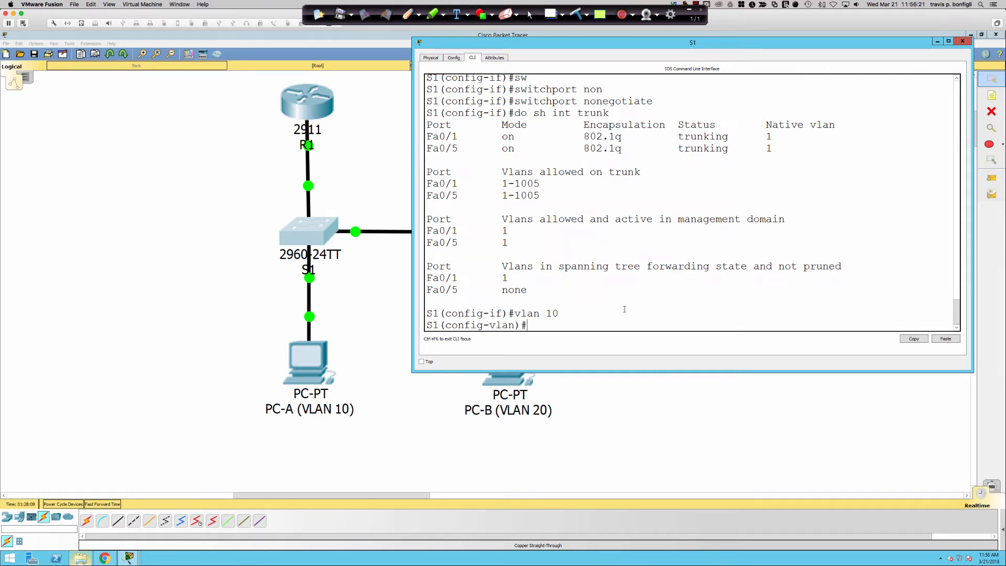
pyautogui.write('name')
pyautogui.write(' Student')
pyautogui.write('s')
pyautogui.press('Return')
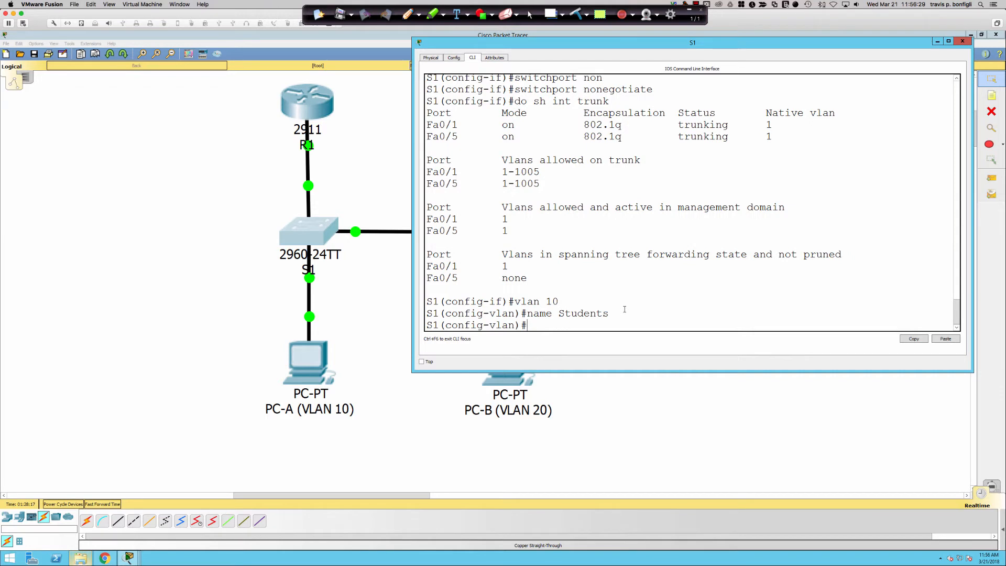
# - List S1's trunk interfaces and examine which VLANs are forwarding in spanning tree on fa0/1 and fa0/5
pyautogui.write('int trunk')
pyautogui.press('Return')
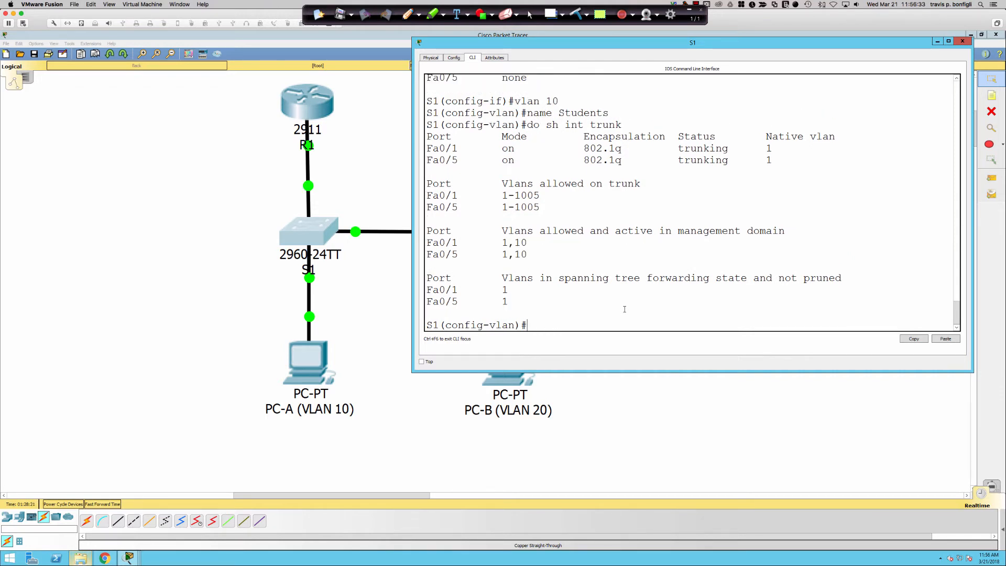
pyautogui.moveTo(496, 289); pyautogui.dragTo(510, 298)
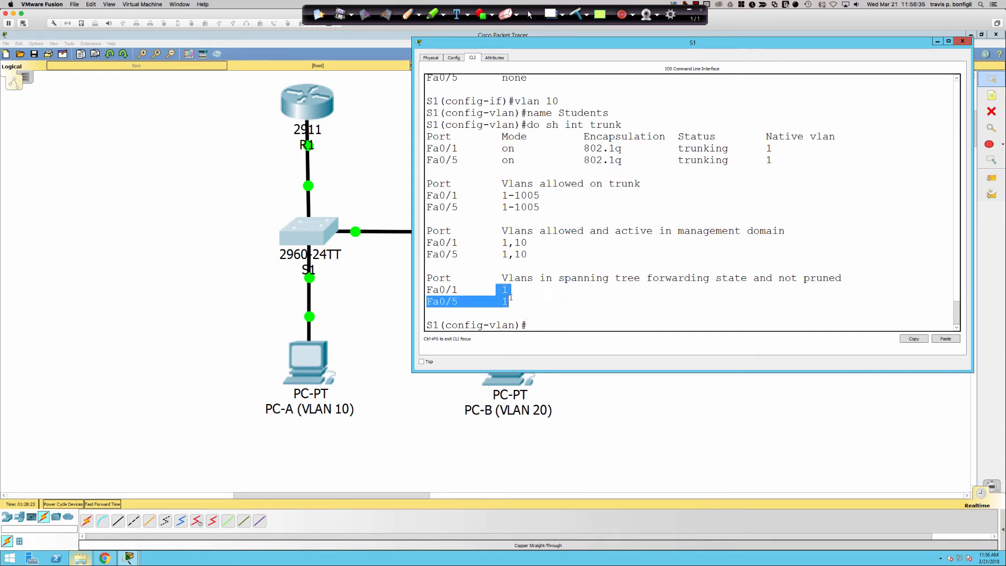
pyautogui.click(611, 304)
# - Return to global configuration mode and display S1's brief VLAN list with its port assignments
pyautogui.write('exit')
pyautogui.press('Return')
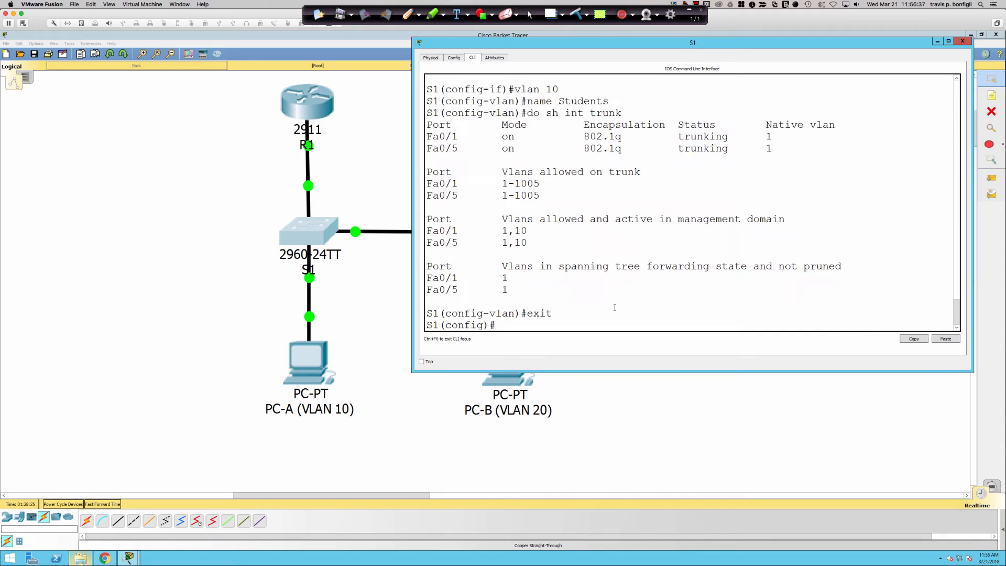
pyautogui.write('do sh vlan bri')
pyautogui.press('Return')
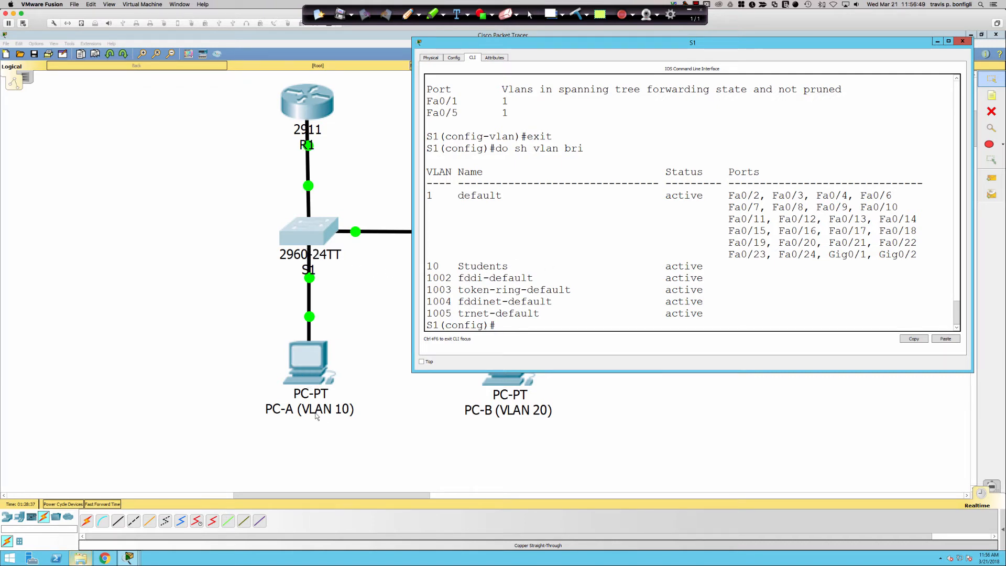
# - Set S1's interface fa0/6 to access mode
pyautogui.write('int fa0/6')
pyautogui.press('Return')
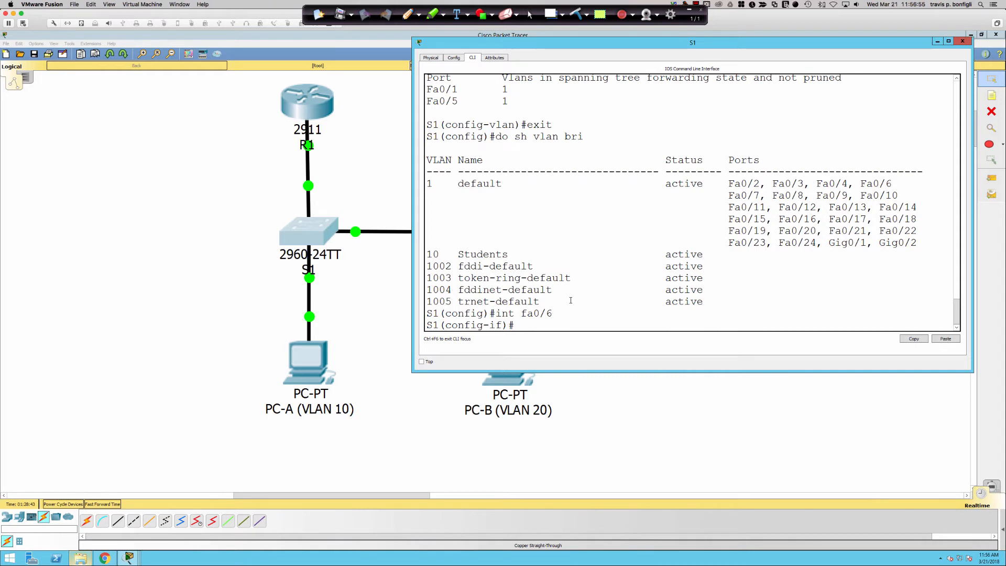
pyautogui.write('swi')
pyautogui.press('Tab')
pyautogui.write('mode ac')
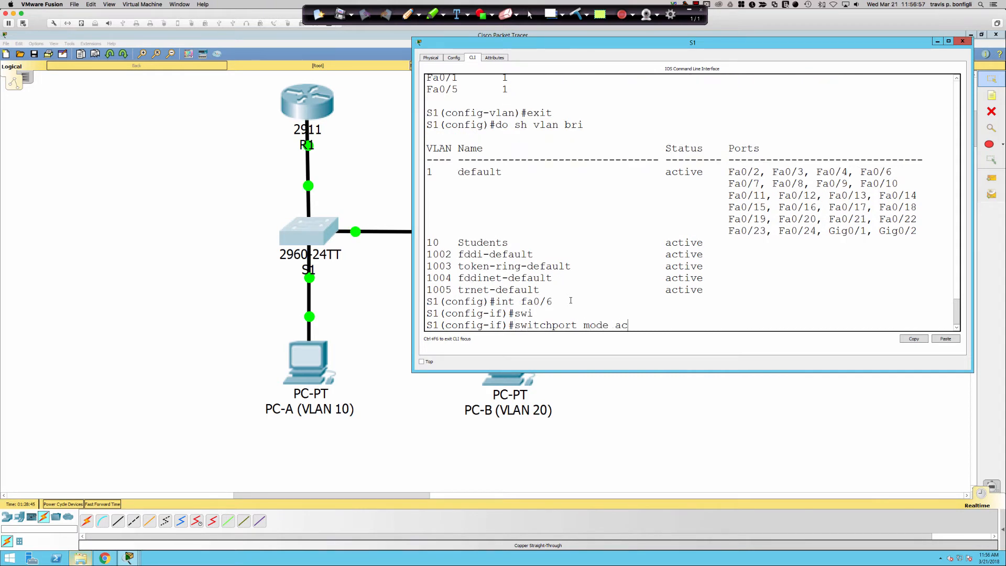
pyautogui.write('c')
pyautogui.press('Return')
# - Assign S1's fa0/6 to access VLAN 10
pyautogui.write('sw')
pyautogui.press('Tab')
pyautogui.write('acc vlan')
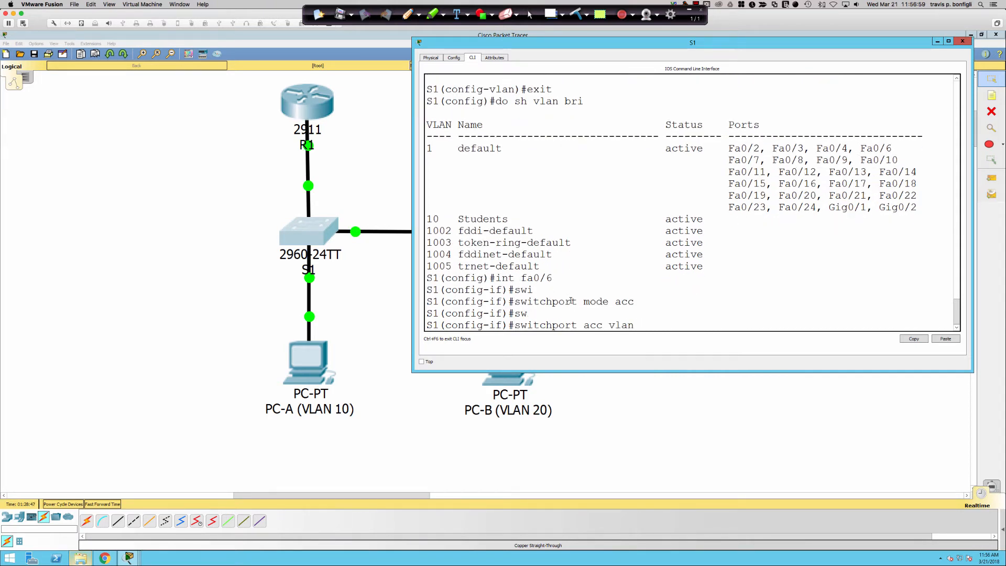
pyautogui.write(' 10')
pyautogui.press('Return')
# - Enable spanning-tree portfast on S1's fa0/6
pyautogui.write('span')
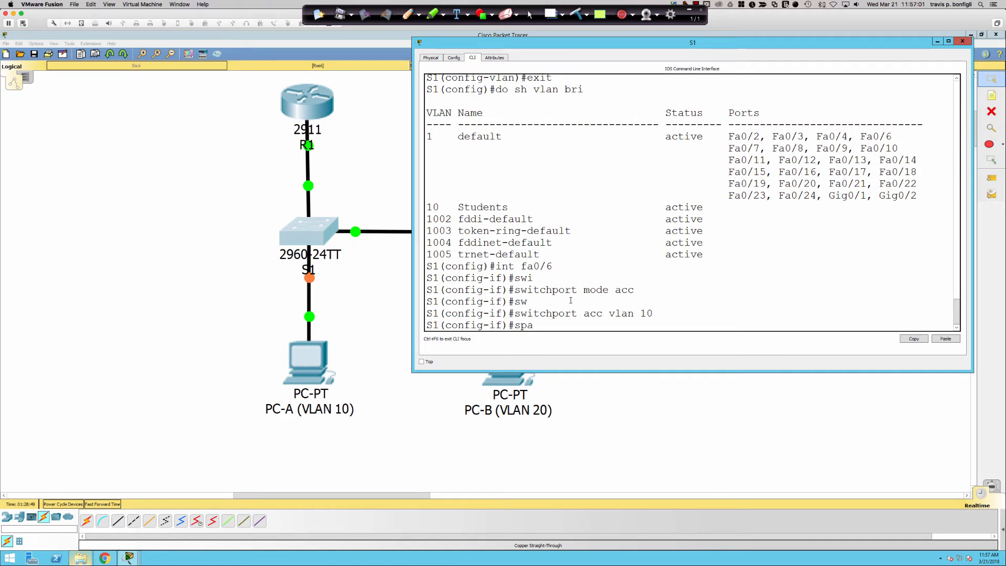
pyautogui.press('Tab')
pyautogui.write('port')
pyautogui.press('Tab')
pyautogui.press('Return')
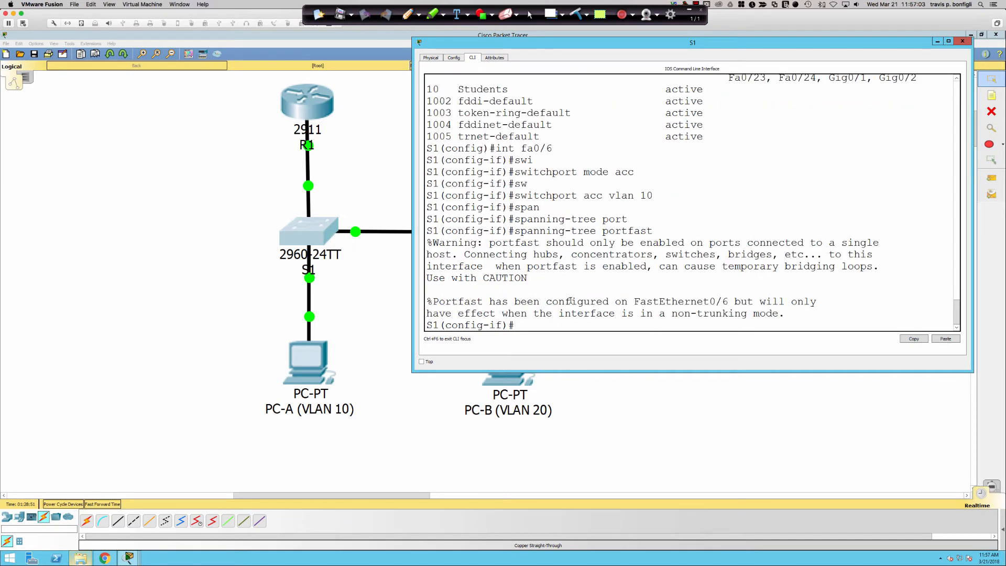
pyautogui.press('Return')
pyautogui.press('Return')
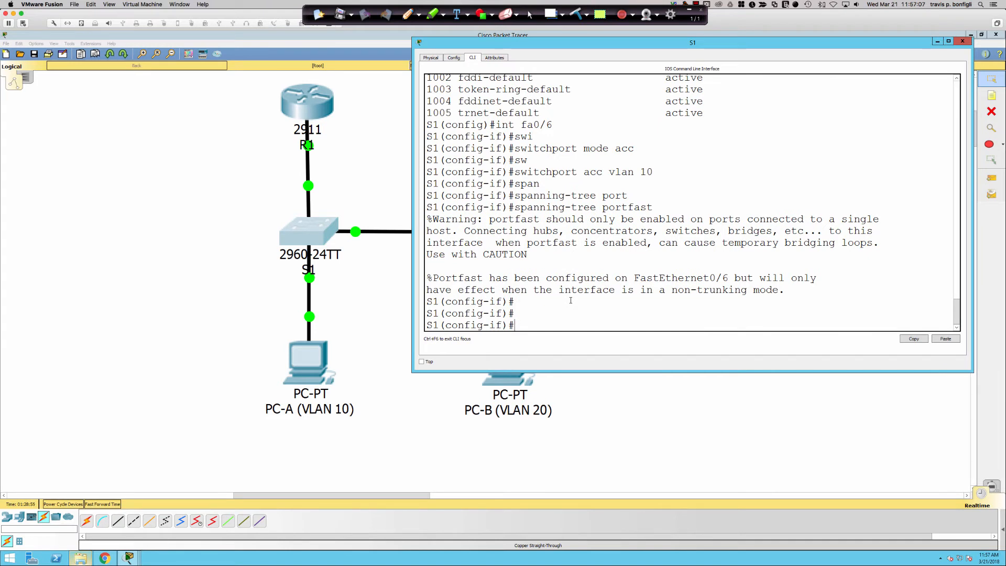
# - Enable spanning-tree BPDU guard on S1's fa0/6
pyautogui.write('span')
pyautogui.press('Tab')
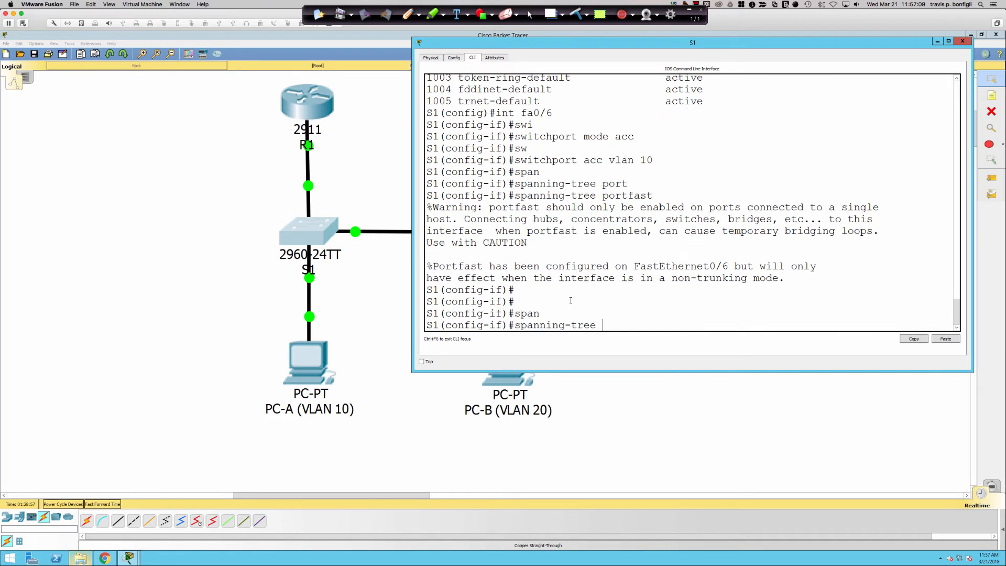
pyautogui.write('bpdug')
pyautogui.press('Tab')
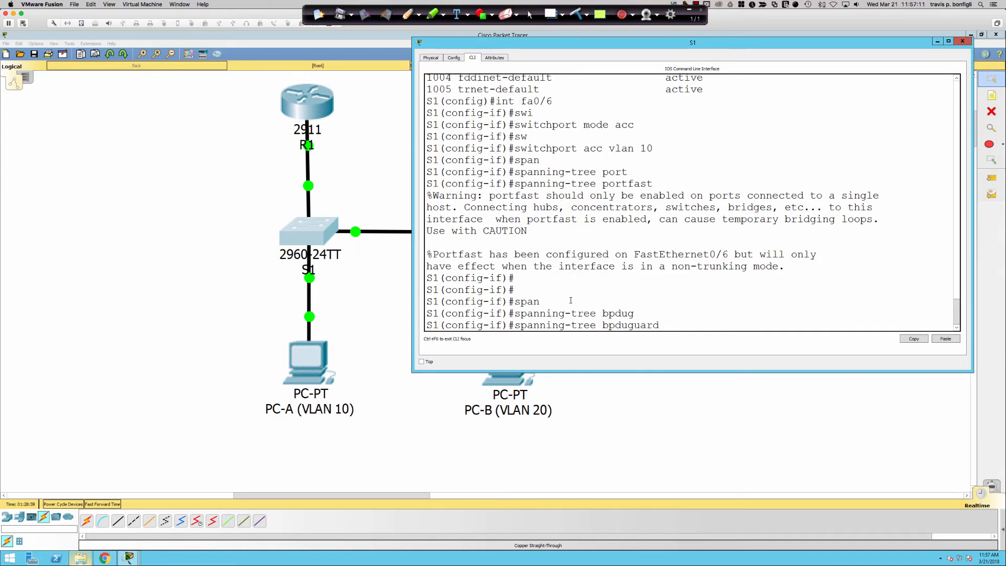
pyautogui.write('en')
pyautogui.press('Tab')
pyautogui.press('Return')
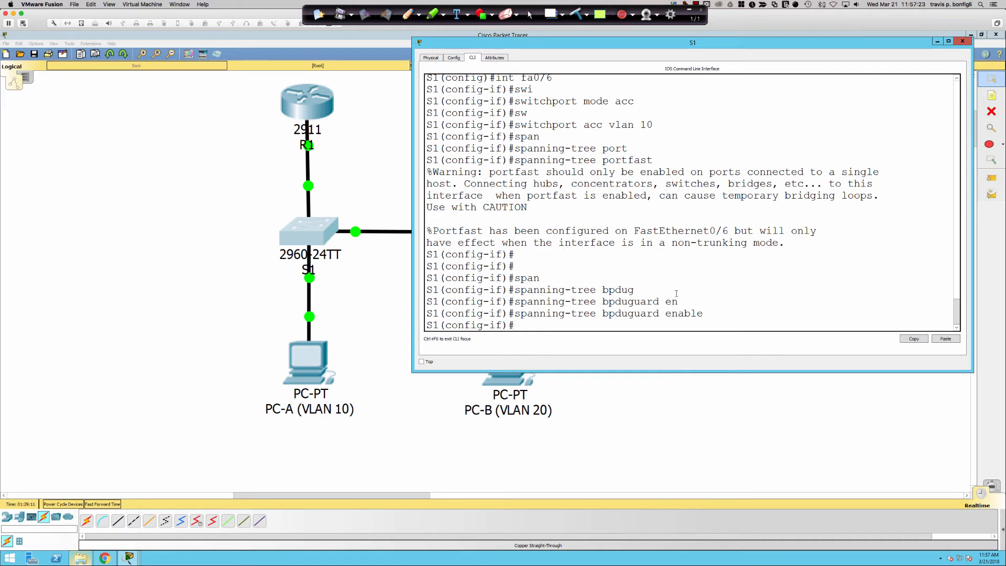
pyautogui.press('Return')
pyautogui.press('Return')
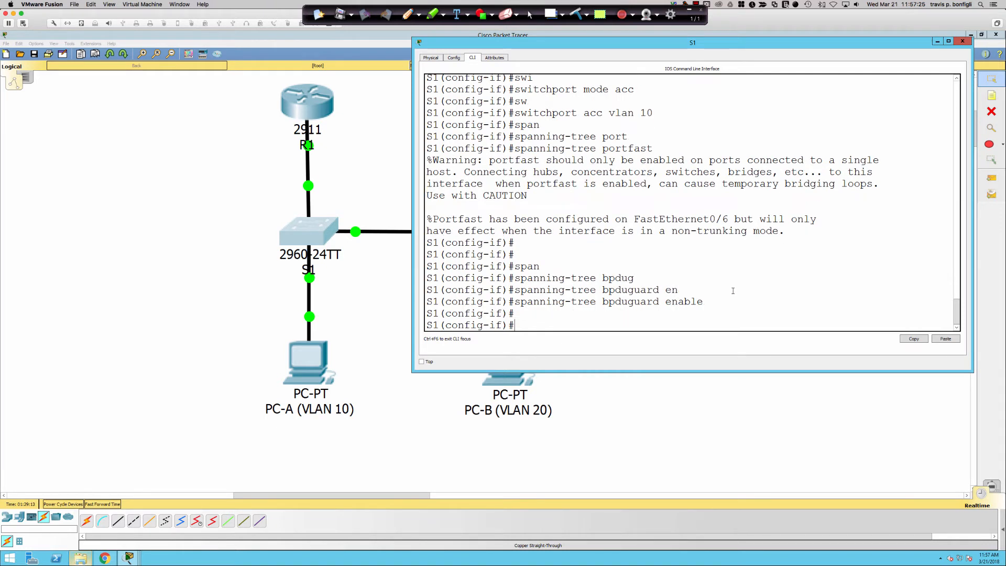
# - List S1's trunk interfaces again and check the spanning-tree forwarding VLANs with fa0/6 assigned to VLAN 10
pyautogui.write('d')
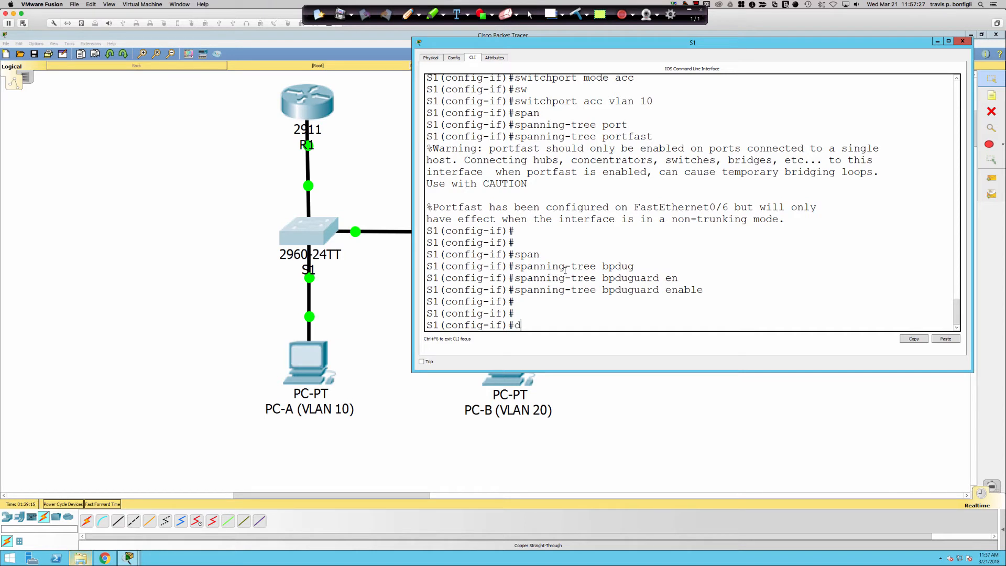
pyautogui.write('o sh int trunk')
pyautogui.press('Return')
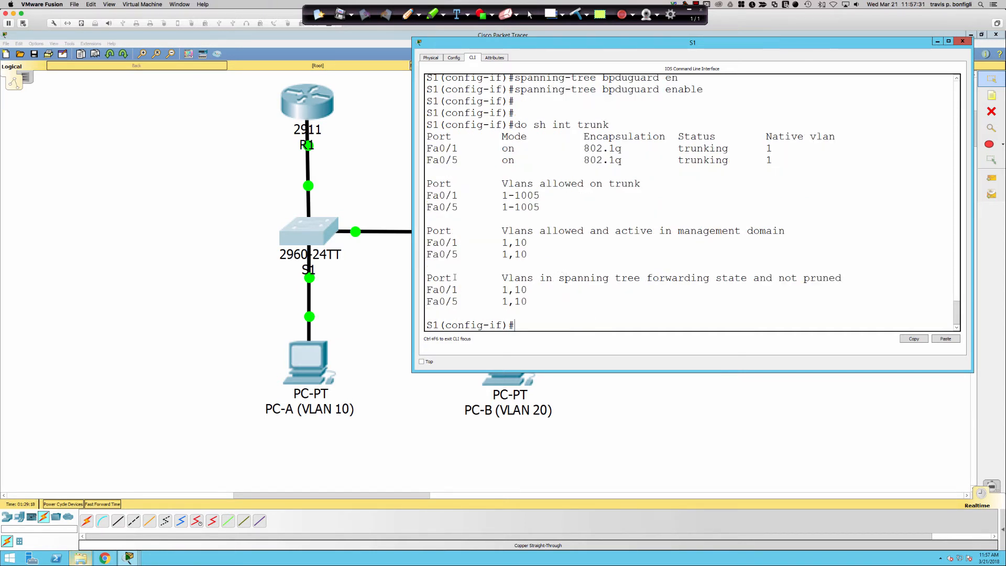
pyautogui.moveTo(432, 278); pyautogui.dragTo(569, 309)
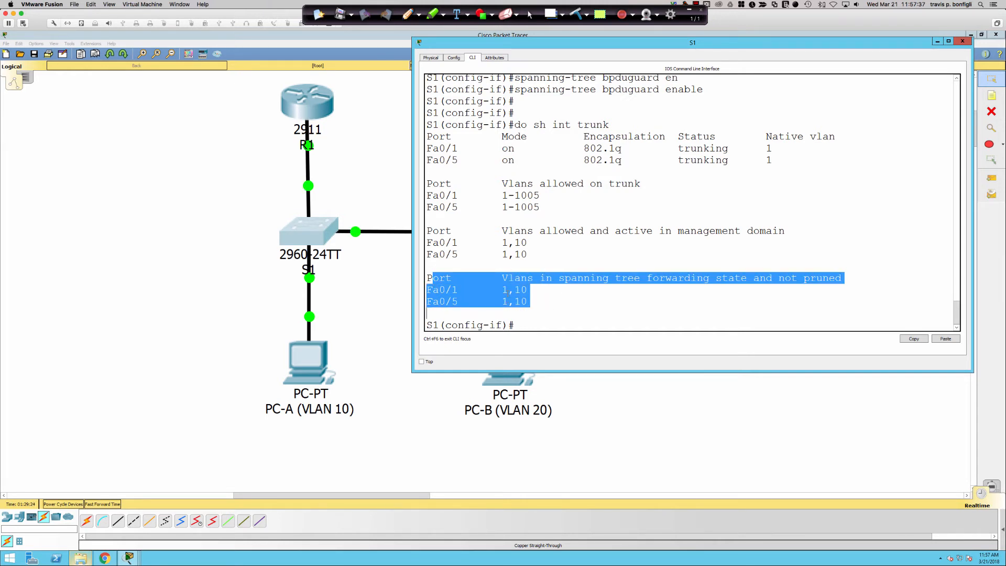
pyautogui.click(608, 305)
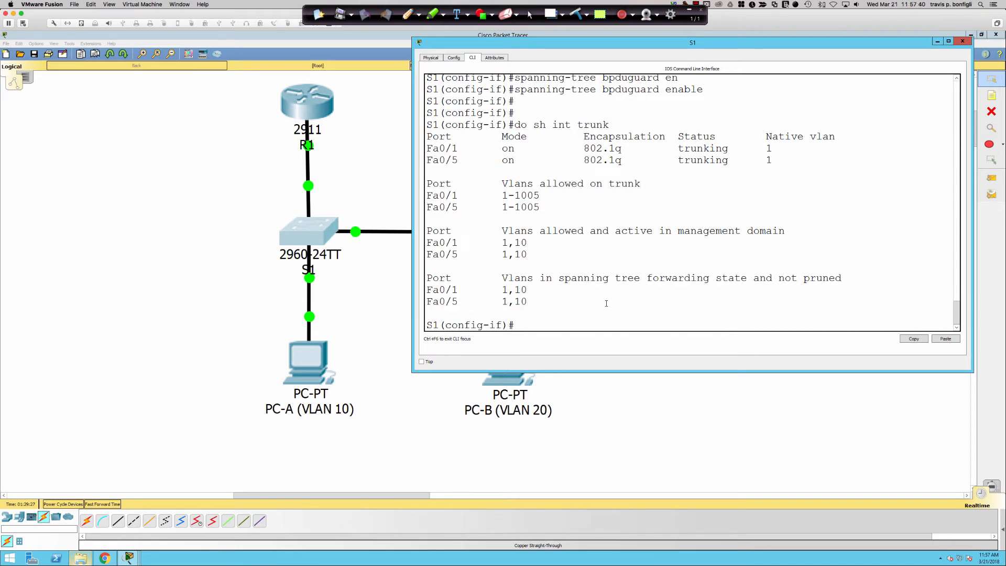
# - Repeat the ping from PC-A to its default gateway 192.168.10.1
pyautogui.click(311, 361)
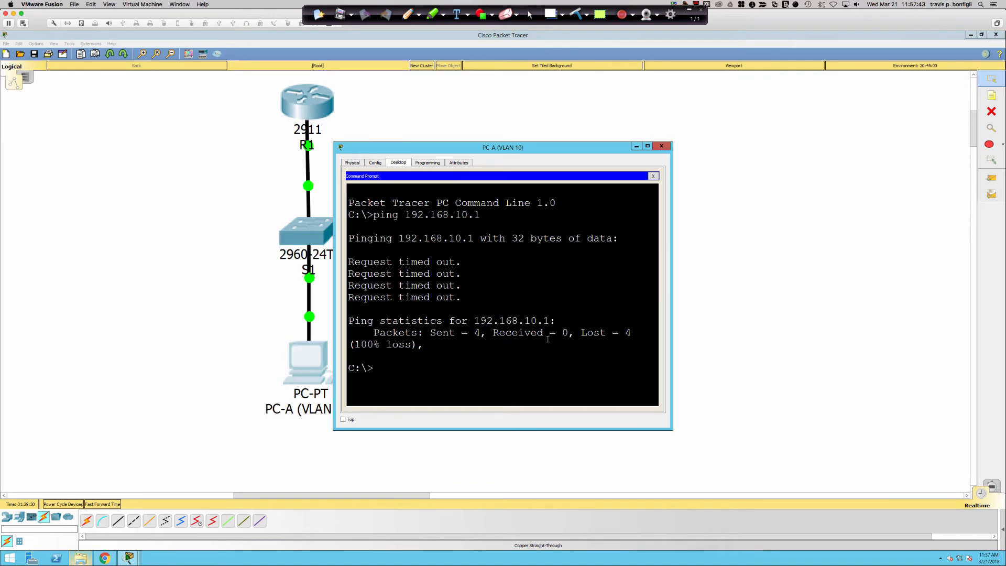
pyautogui.press('Up')
pyautogui.press('Return')
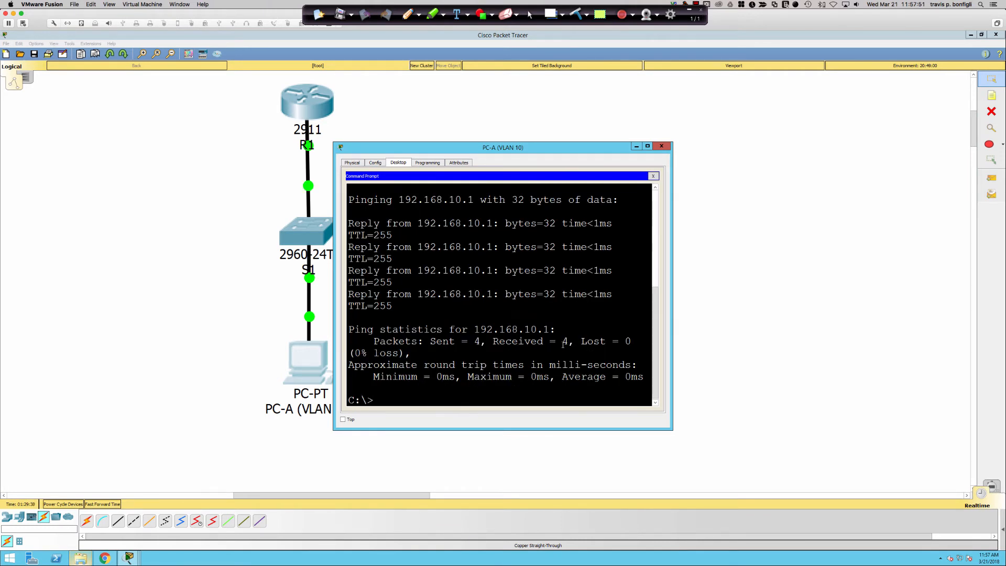
# - Ping 192.168.20.3 from PC-A and move its window clear of the topology
pyautogui.press('Up')
pyautogui.press('BackSpace')
pyautogui.press('BackSpace')
pyautogui.press('BackSpace')
pyautogui.write('20.3')
pyautogui.press('Return')
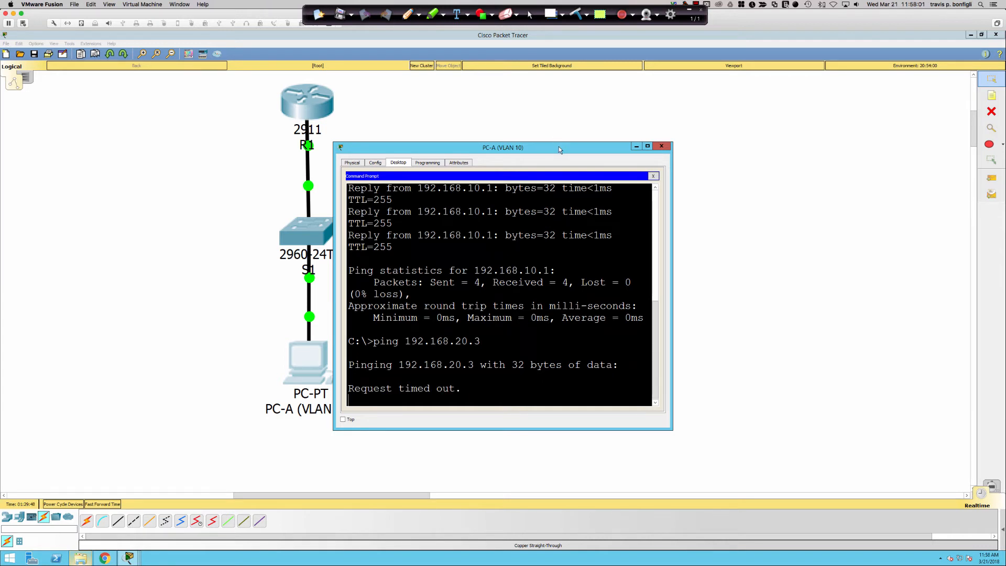
pyautogui.moveTo(559, 146); pyautogui.dragTo(832, 45)
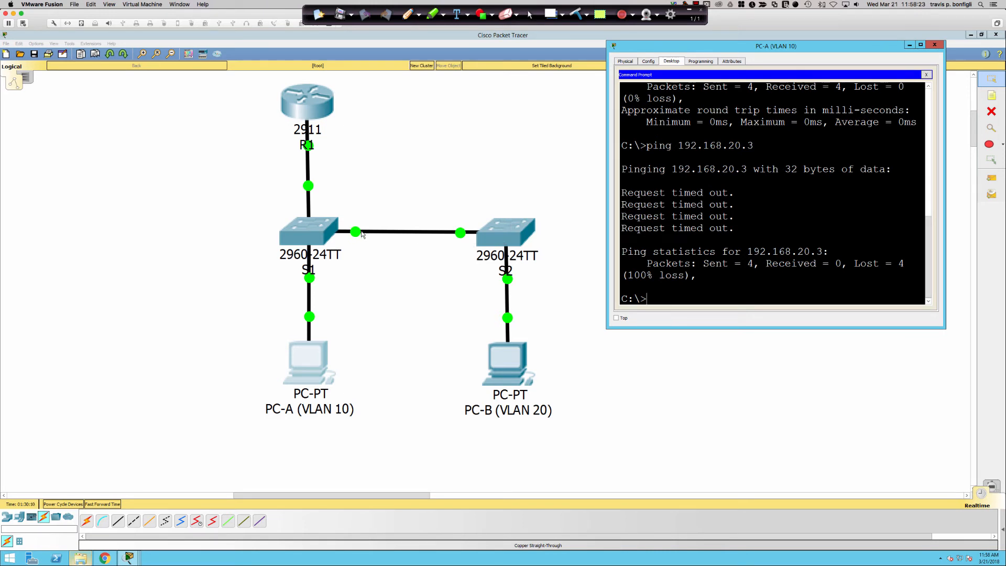
# - Create VLAN 20 on S1 and name it Faculty
pyautogui.click(305, 232)
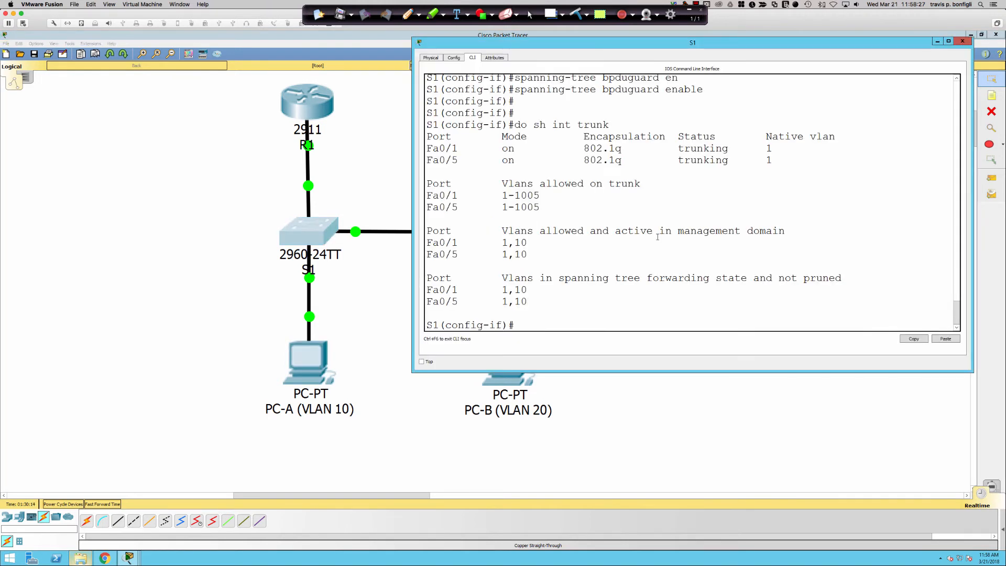
pyautogui.write('vlan 20')
pyautogui.press('Return')
pyautogui.write('name Faculty')
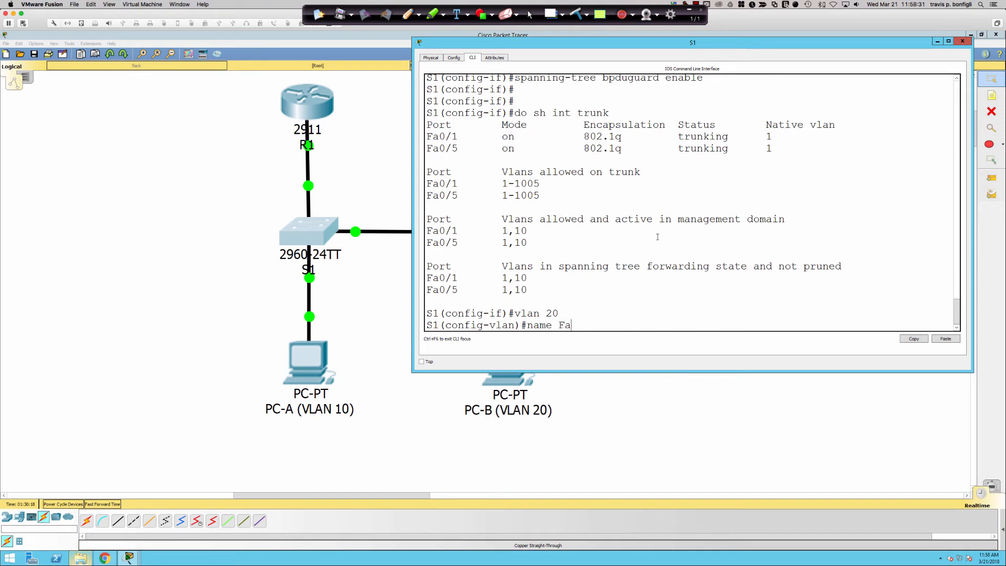
pyautogui.press('Return')
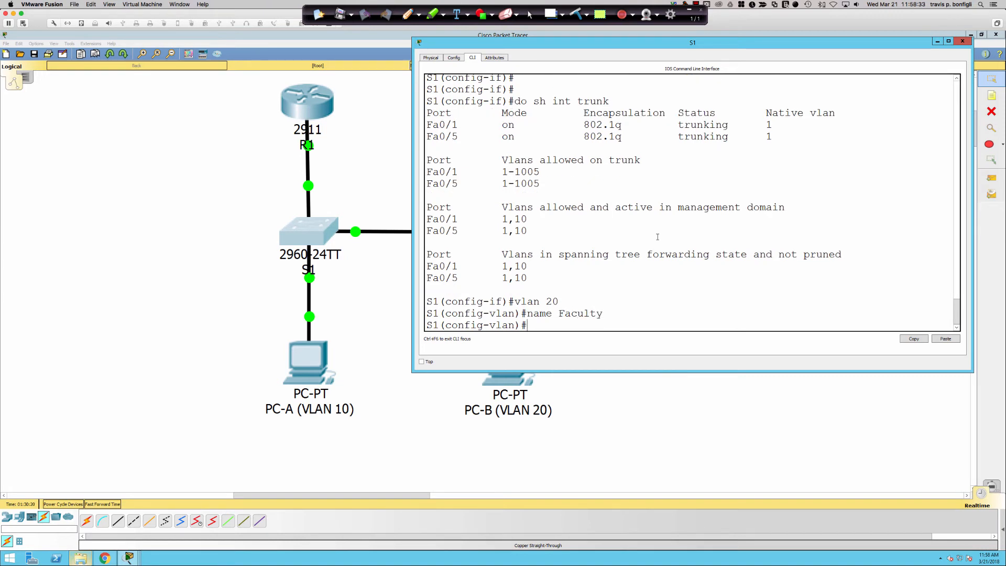
# - Leave S1's configuration mode and save the running configuration with wri mem
pyautogui.press('Return')
pyautogui.press('Return')
pyautogui.press('Return')
pyautogui.write('end')
pyautogui.press('Return')
pyautogui.write('wri mem')
pyautogui.press('Return')
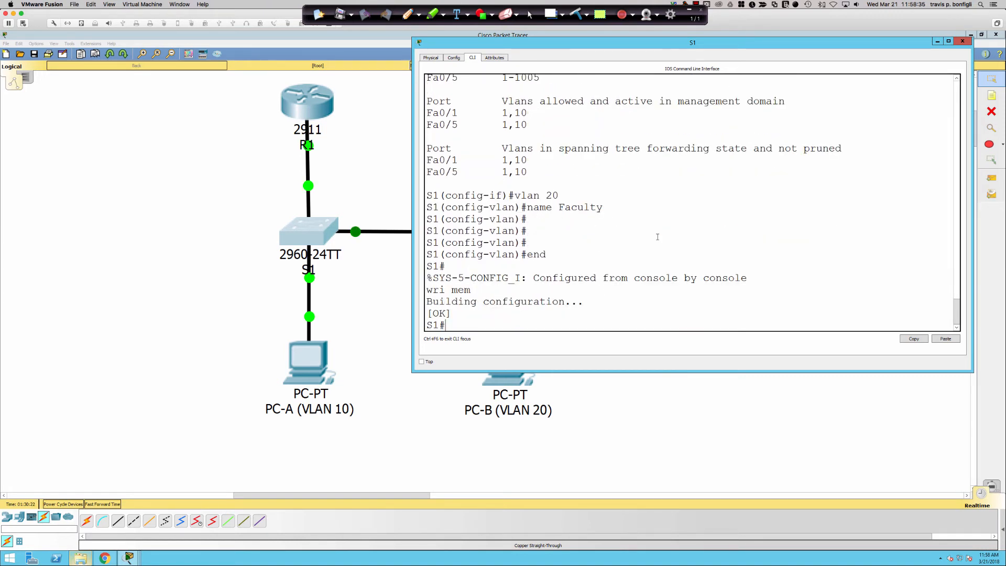
pyautogui.press('Return')
pyautogui.press('Return')
pyautogui.press('Return')
# - List S1's trunk interfaces twice from privileged mode to check whether VLAN 20 is carried on fa0/1 and fa0/5
pyautogui.write('sh in')
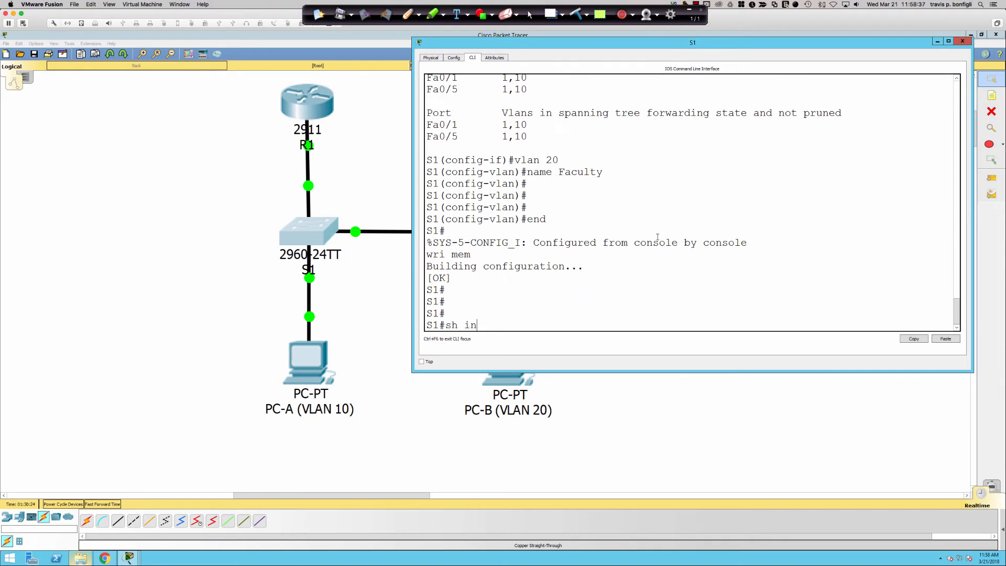
pyautogui.write('t trunk')
pyautogui.press('Return')
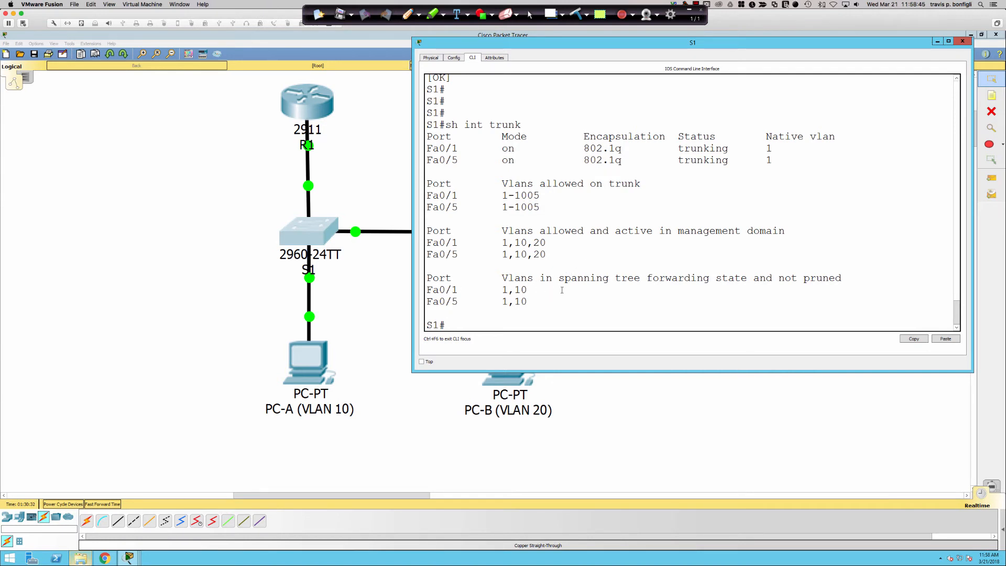
pyautogui.press('Up')
pyautogui.press('Return')
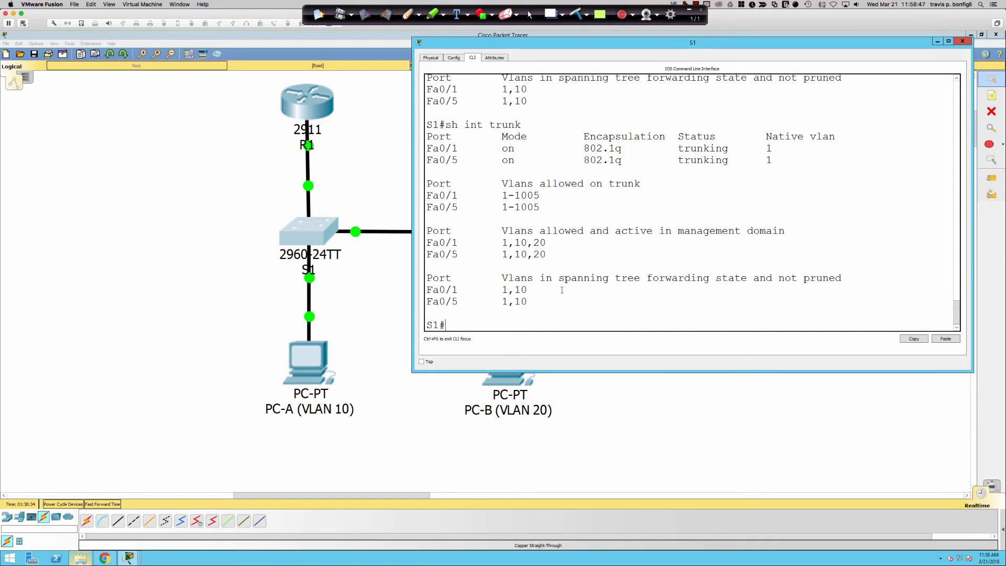
pyautogui.press('Up')
pyautogui.press('Down')
pyautogui.press('Up')
pyautogui.press('Down')
pyautogui.press('Up')
pyautogui.press('Down')
pyautogui.press('Up')
pyautogui.press('Down')
pyautogui.press('Up')
pyautogui.press('Down')
# - Examine the VLANs allowed and active in the management domain, and display S1's brief VLAN list
pyautogui.moveTo(548, 257); pyautogui.dragTo(492, 232)
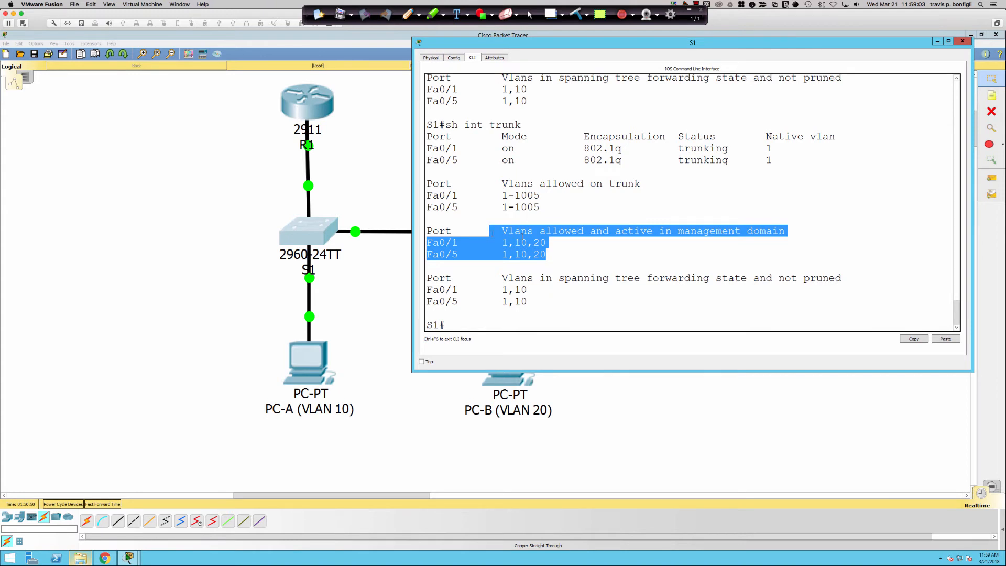
pyautogui.click(720, 243)
pyautogui.write('sh vlan ')
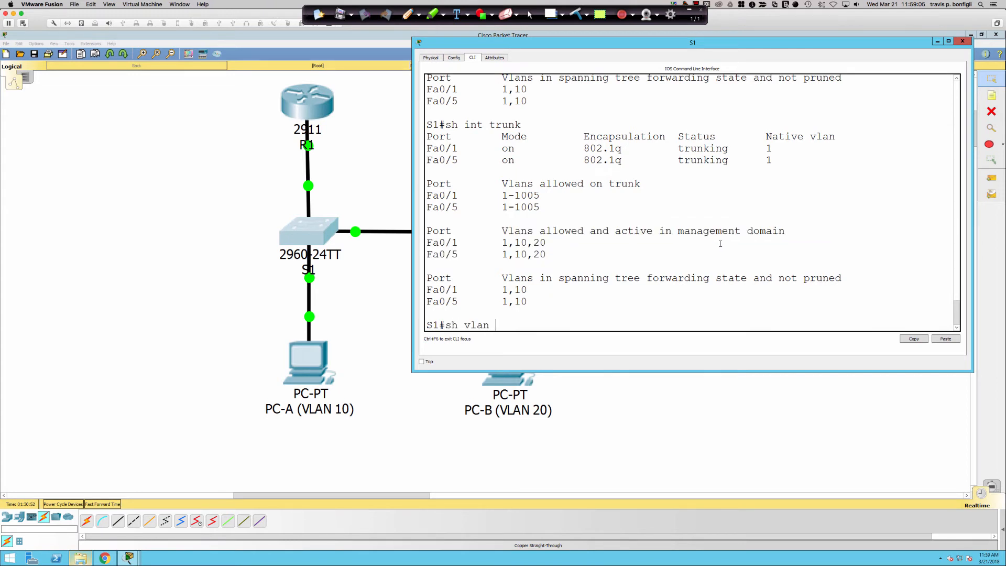
pyautogui.write('bri')
pyautogui.press('Return')
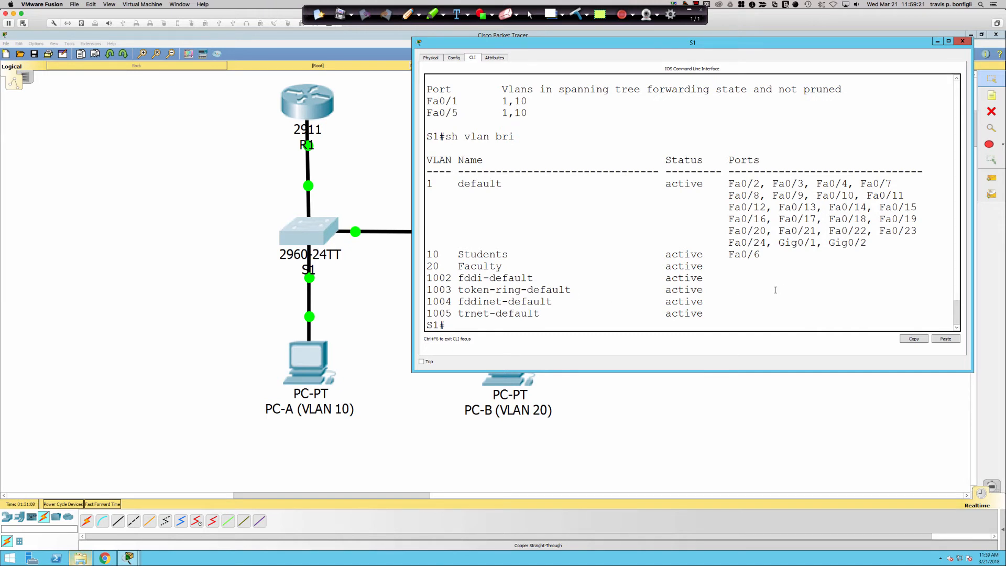
# - List S1's trunk interfaces again and examine which VLANs are in spanning tree forwarding state on fa0/1 and fa0/5
pyautogui.press('Up')
pyautogui.press('Up')
pyautogui.press('Return')
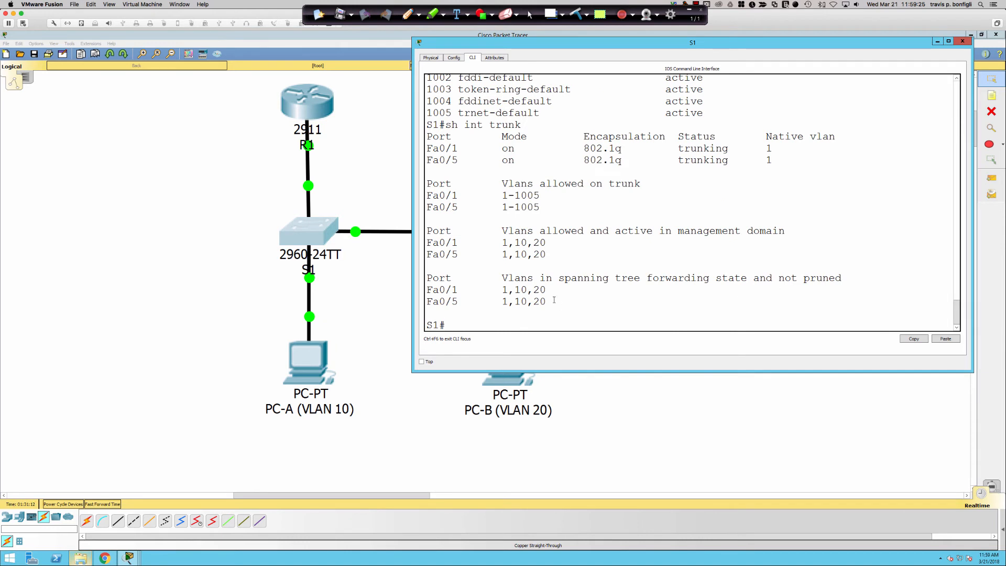
pyautogui.moveTo(548, 301); pyautogui.dragTo(425, 277)
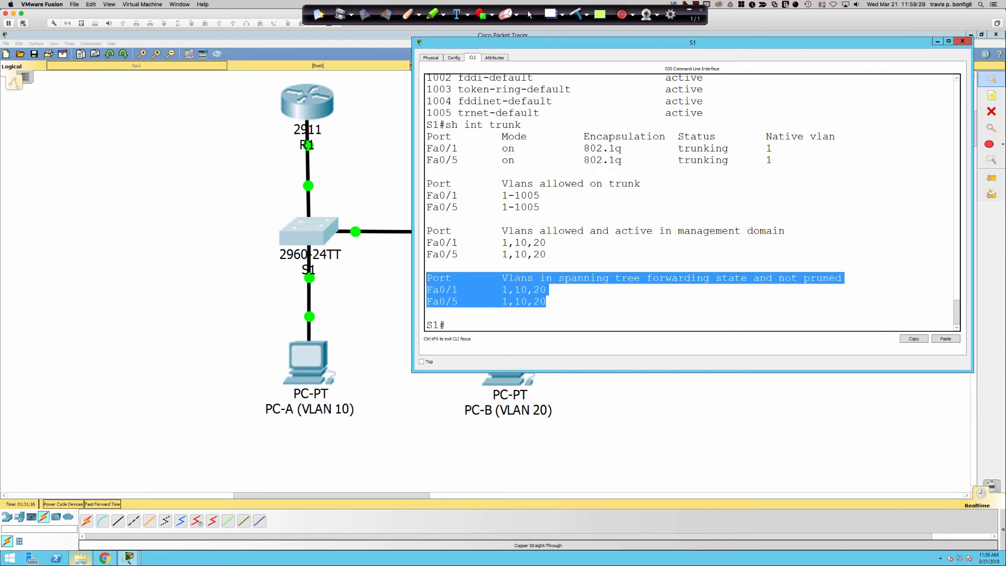
pyautogui.click(629, 302)
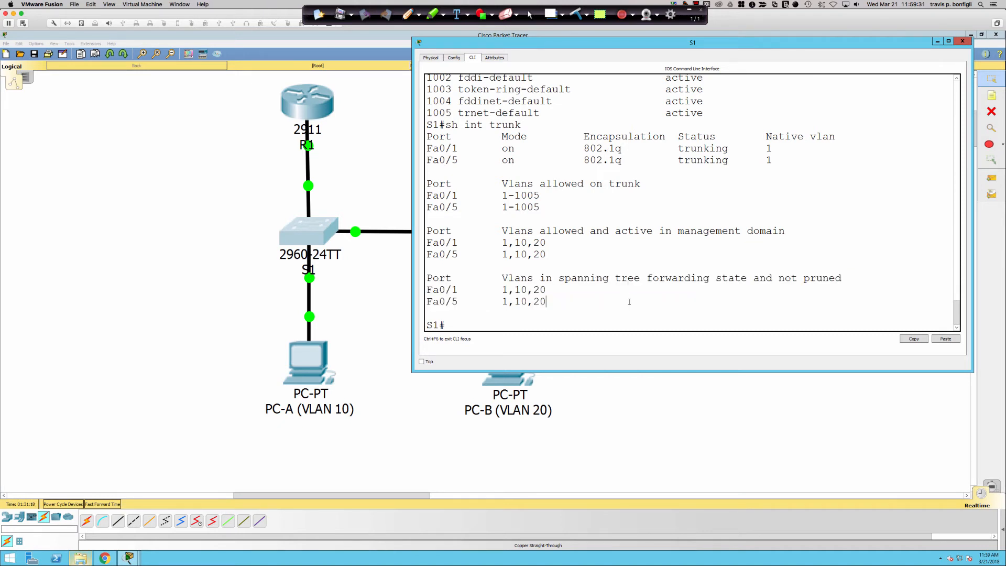
# - Repeat the ping to 192.168.20.3 from PC-A's command prompt
pyautogui.click(323, 372)
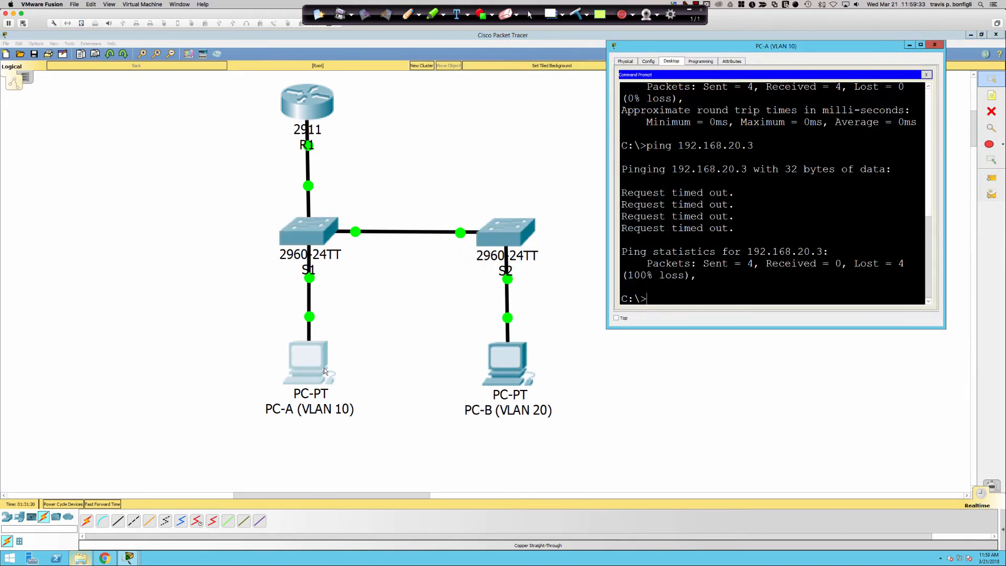
pyautogui.press('Up')
pyautogui.press('Return')
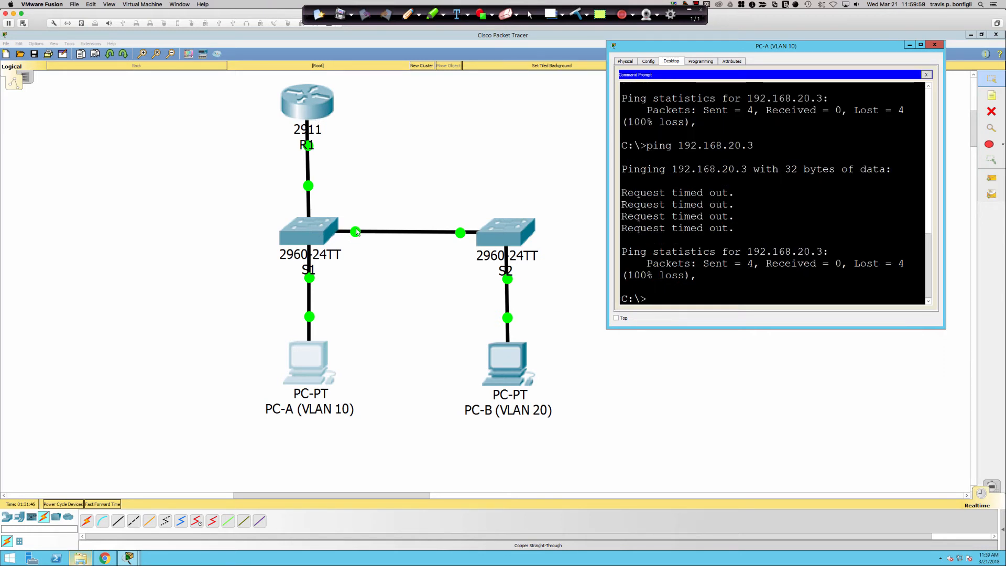
# - Mark up the topology with red arrows out of S1 and a crossed-out arrow and circle at S2, and clear the annotations
pyautogui.click(407, 14)
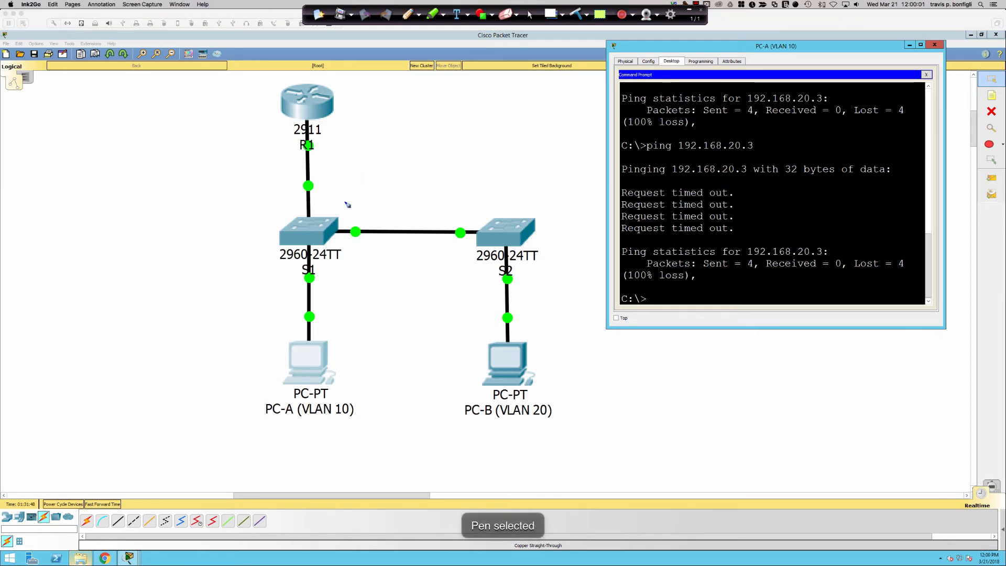
pyautogui.moveTo(341, 205)
pyautogui.mouseDown()
pyautogui.moveTo(396, 203)
pyautogui.moveTo(387, 210)
pyautogui.mouseUp()
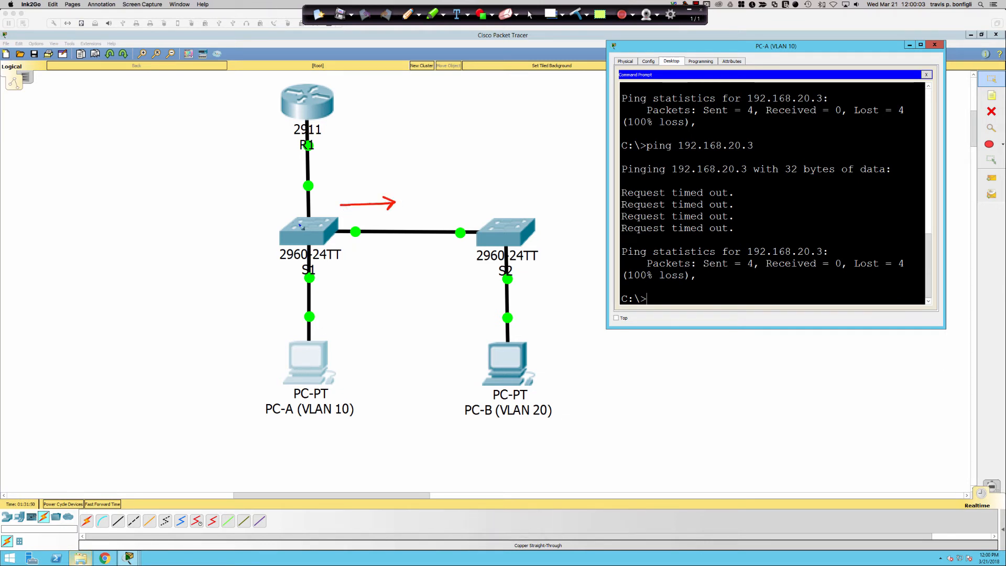
pyautogui.moveTo(320, 214); pyautogui.dragTo(324, 183)
pyautogui.moveTo(519, 220)
pyautogui.mouseDown()
pyautogui.moveTo(463, 220)
pyautogui.moveTo(518, 242)
pyautogui.mouseUp()
pyautogui.moveTo(513, 197); pyautogui.dragTo(482, 244)
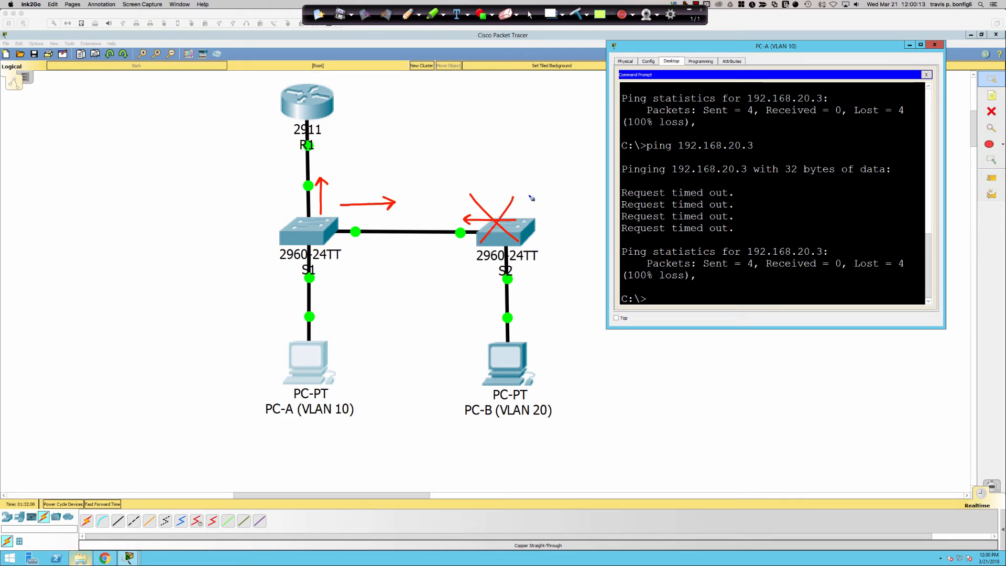
pyautogui.moveTo(531, 198)
pyautogui.mouseDown()
pyautogui.moveTo(541, 273)
pyautogui.moveTo(511, 194)
pyautogui.mouseUp()
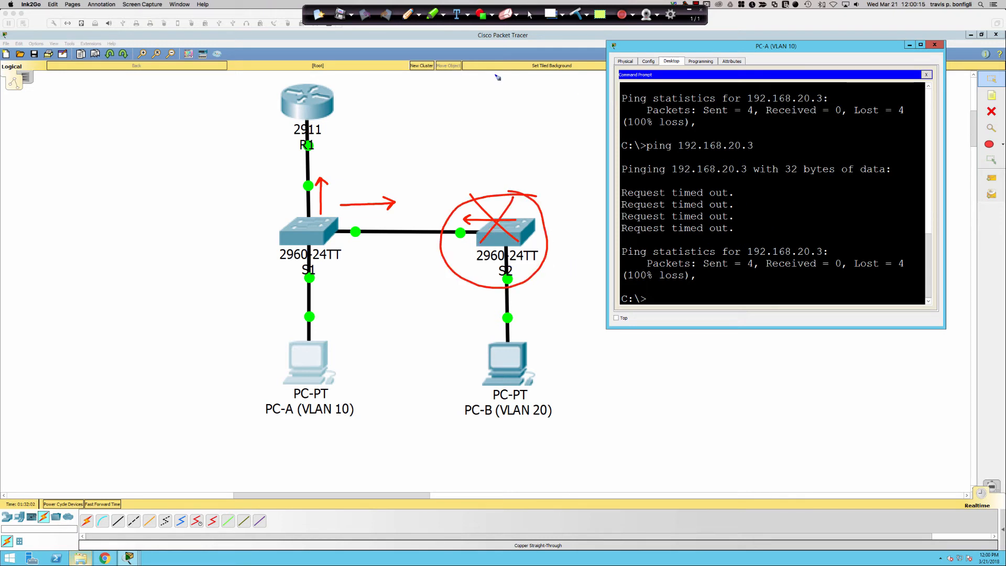
pyautogui.click(576, 14)
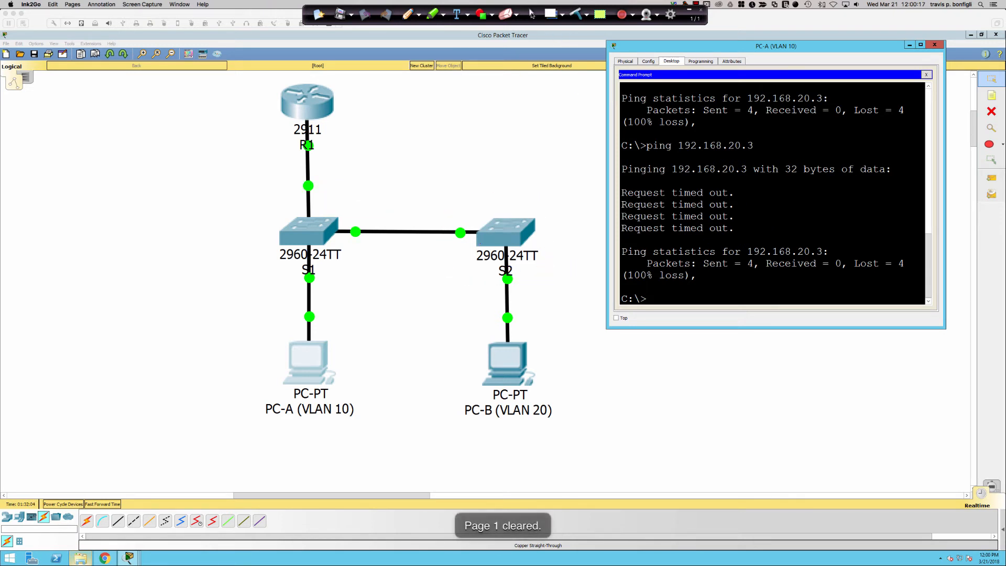
pyautogui.click(531, 15)
# - Open S2's command line and enter privileged mode and global configuration mode with conf t
pyautogui.click(533, 229)
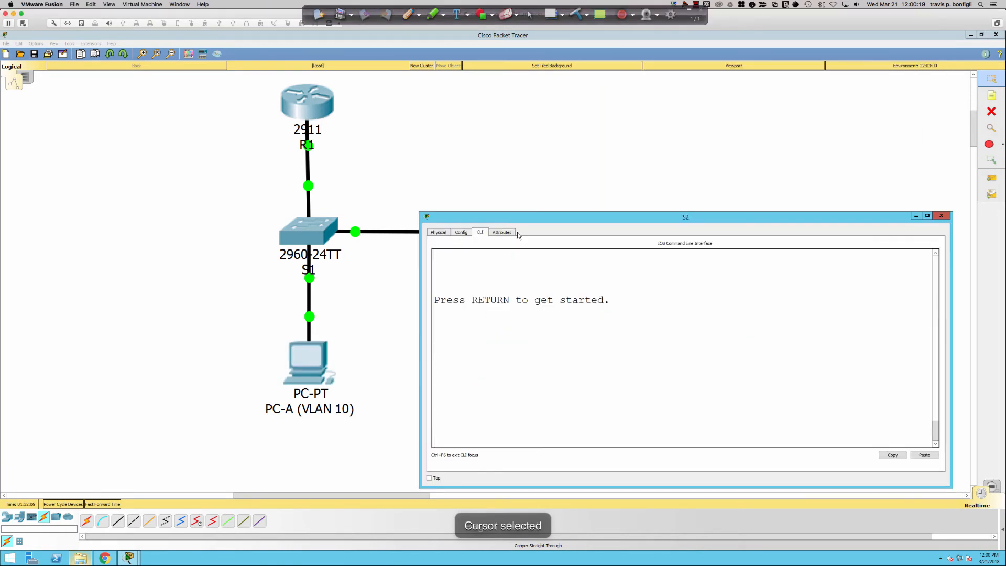
pyautogui.press('Return')
pyautogui.press('Return')
pyautogui.press('Return')
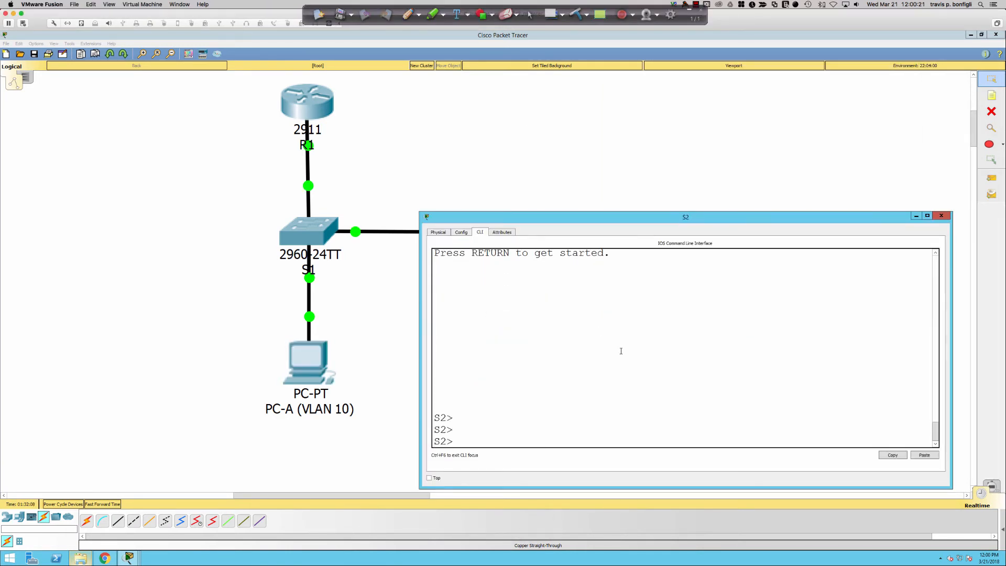
pyautogui.write('en')
pyautogui.press('Tab')
pyautogui.press('Return')
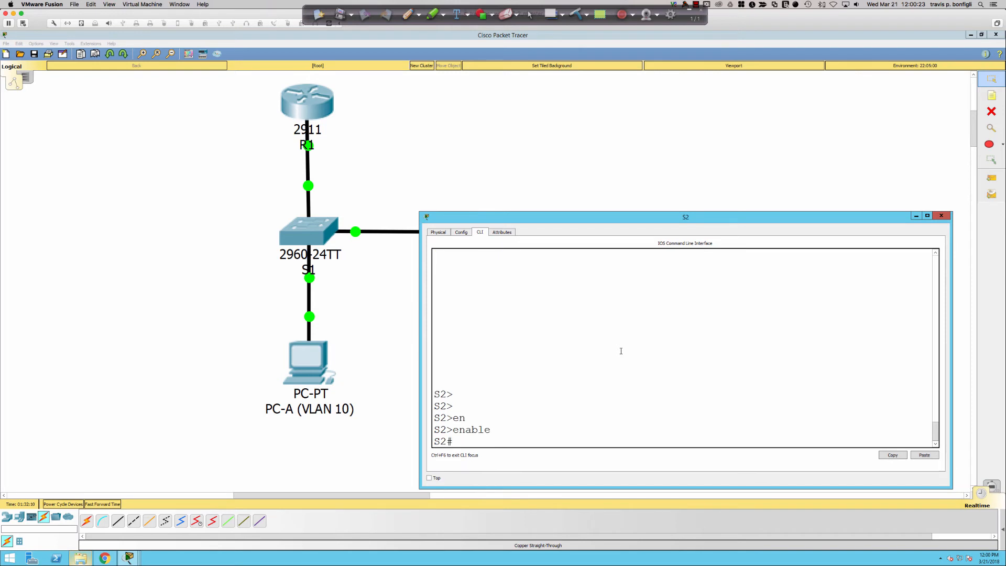
pyautogui.write('conf t')
pyautogui.press('Return')
pyautogui.press('Return')
pyautogui.press('Return')
pyautogui.press('Return')
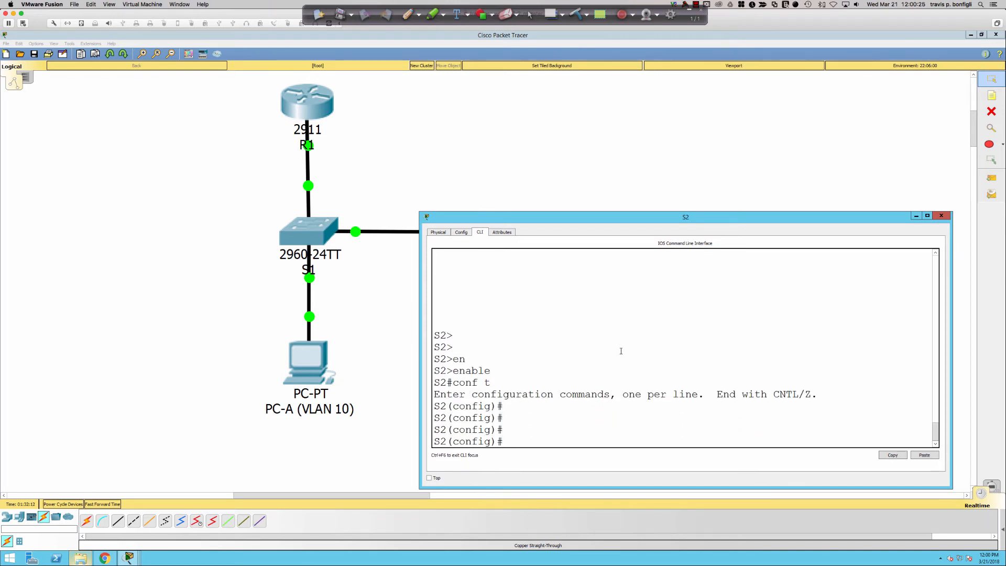
# - Configure S2's interface fa0/1 as a trunk with trunk negotiation disabled
pyautogui.write('int fa0/1')
pyautogui.press('Return')
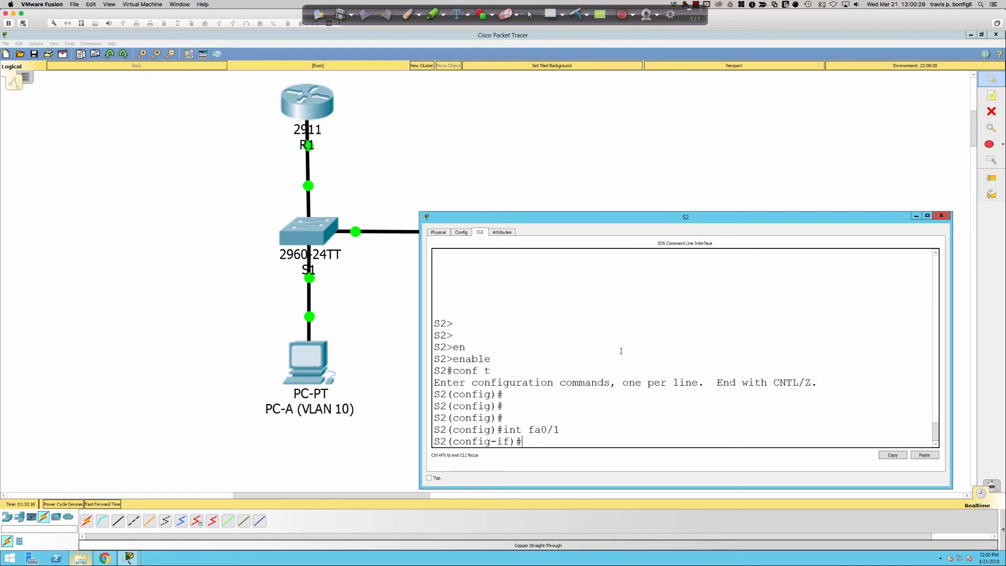
pyautogui.write('sw')
pyautogui.press('Tab')
pyautogui.write('m t')
pyautogui.press('Return')
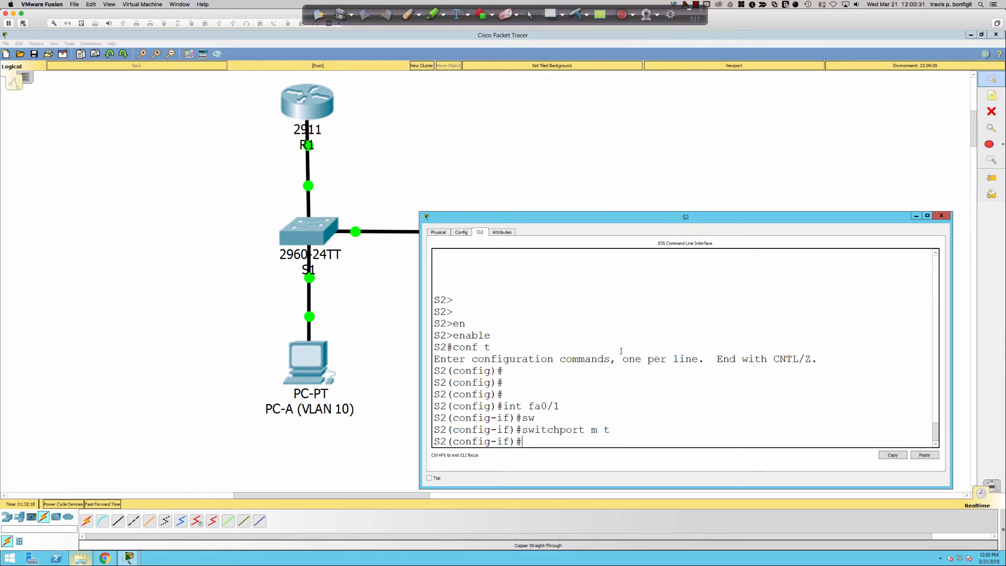
pyautogui.write('sw')
pyautogui.press('Tab')
pyautogui.write('non')
pyautogui.press('Return')
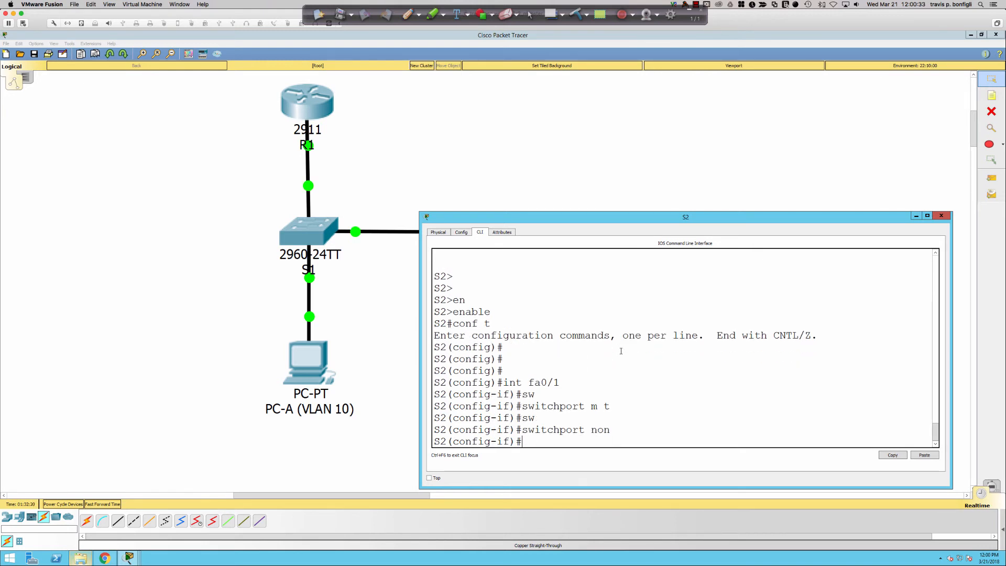
# - Create VLAN 20 on S2 and name it Faculty
pyautogui.press('Return')
pyautogui.press('Return')
pyautogui.write('vlan 20')
pyautogui.press('Return')
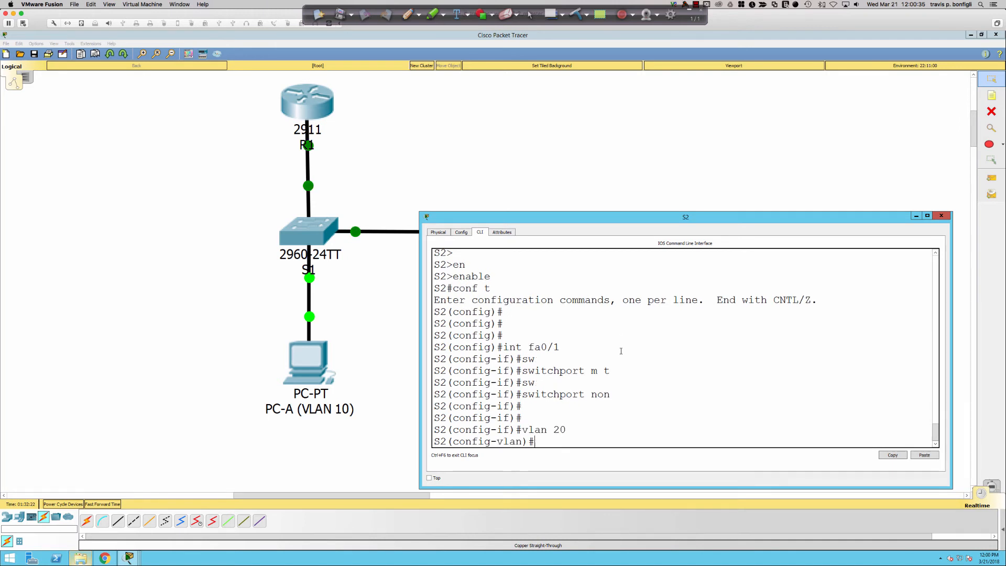
pyautogui.write('name Faculty')
pyautogui.press('Return')
# - Create VLAN 10 on S2 and name it Students
pyautogui.write('name')
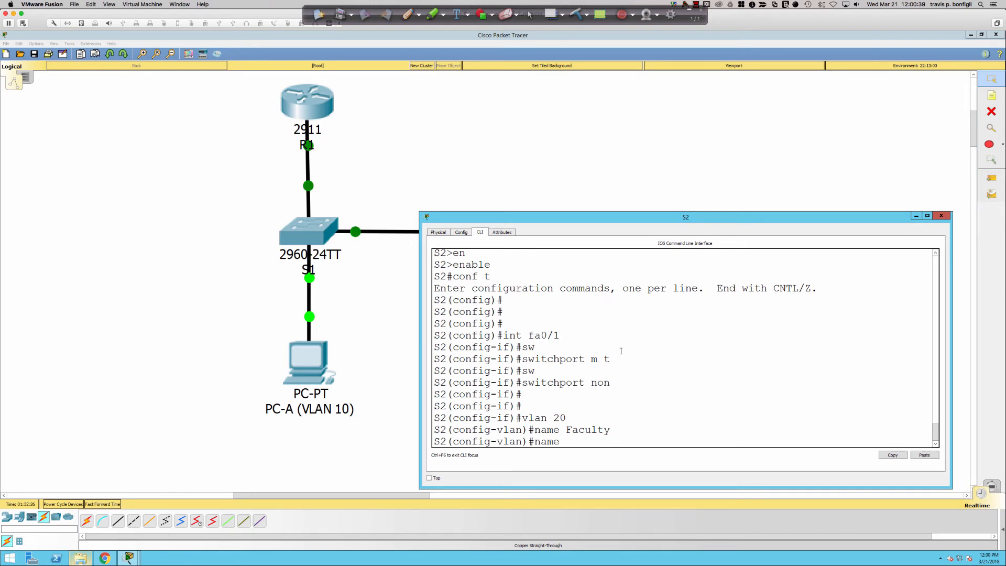
pyautogui.press('BackSpace')
pyautogui.press('BackSpace')
pyautogui.press('BackSpace')
pyautogui.press('BackSpace')
pyautogui.write('vlan 10')
pyautogui.press('Return')
pyautogui.write('name Students')
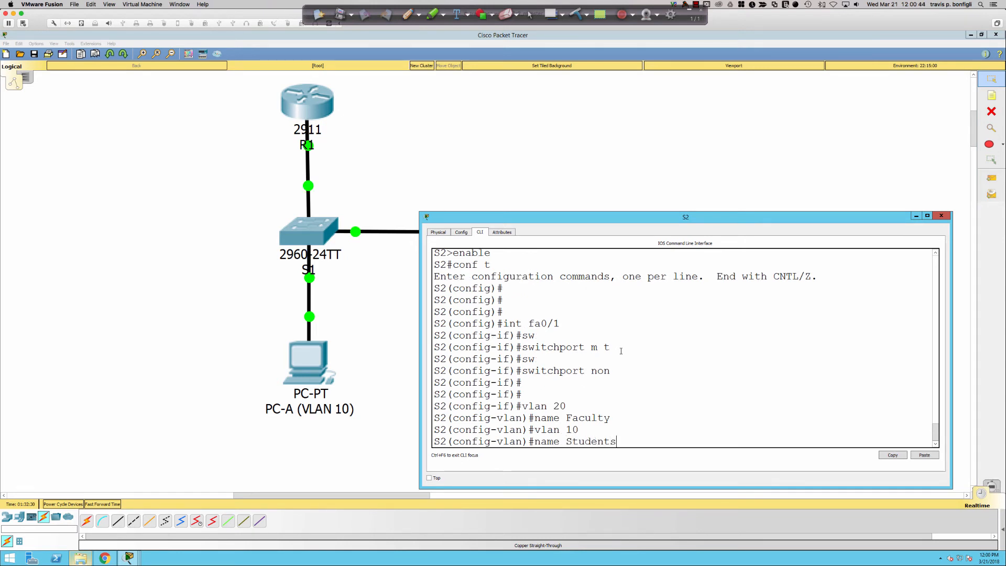
pyautogui.press('Return')
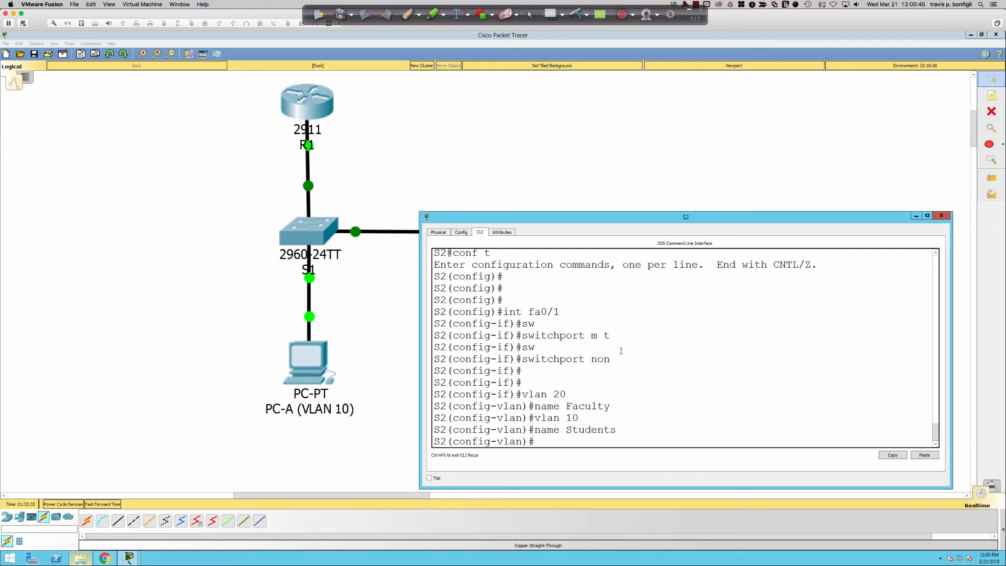
# - List S2's trunk interfaces from configuration mode and examine the VLANs in spanning tree forwarding state
pyautogui.press('Return')
pyautogui.press('Return')
pyautogui.press('Return')
pyautogui.write('do sh int')
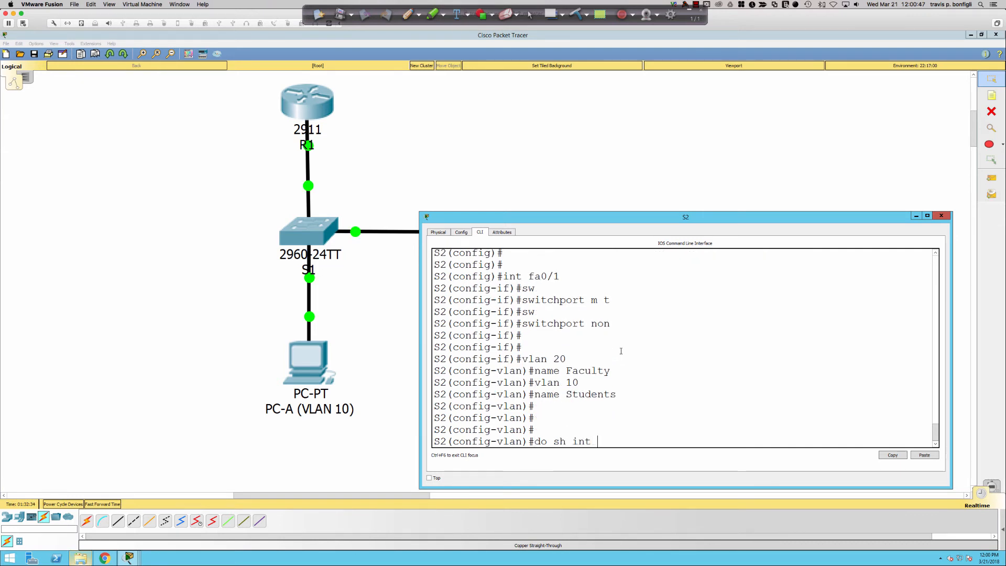
pyautogui.write(' trunk')
pyautogui.press('Return')
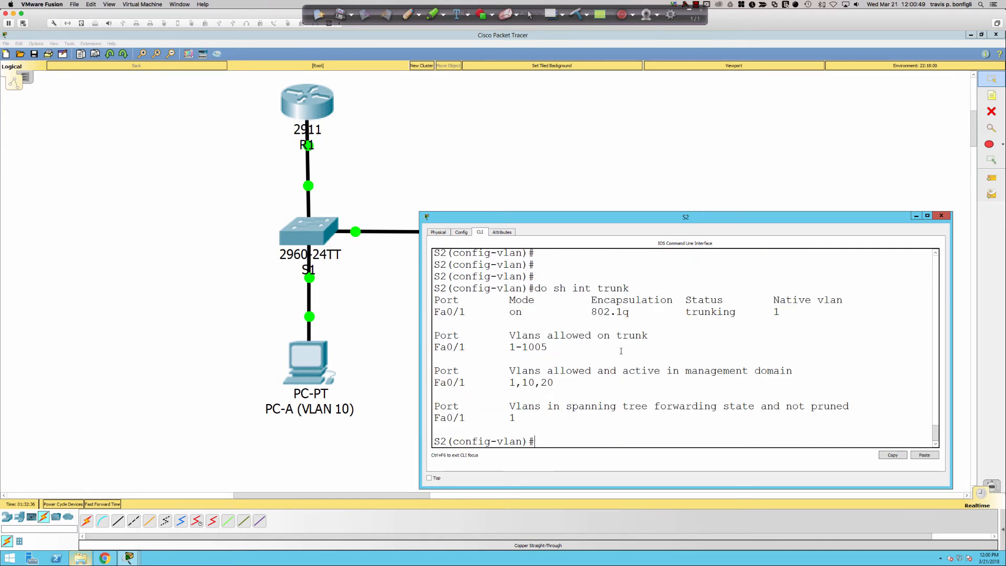
pyautogui.moveTo(486, 407); pyautogui.dragTo(549, 421)
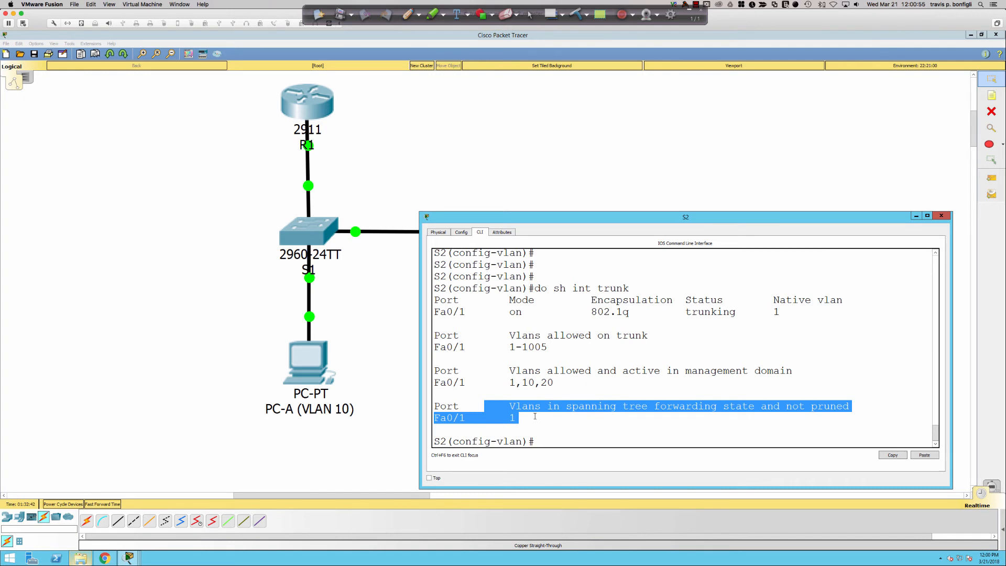
pyautogui.click(582, 433)
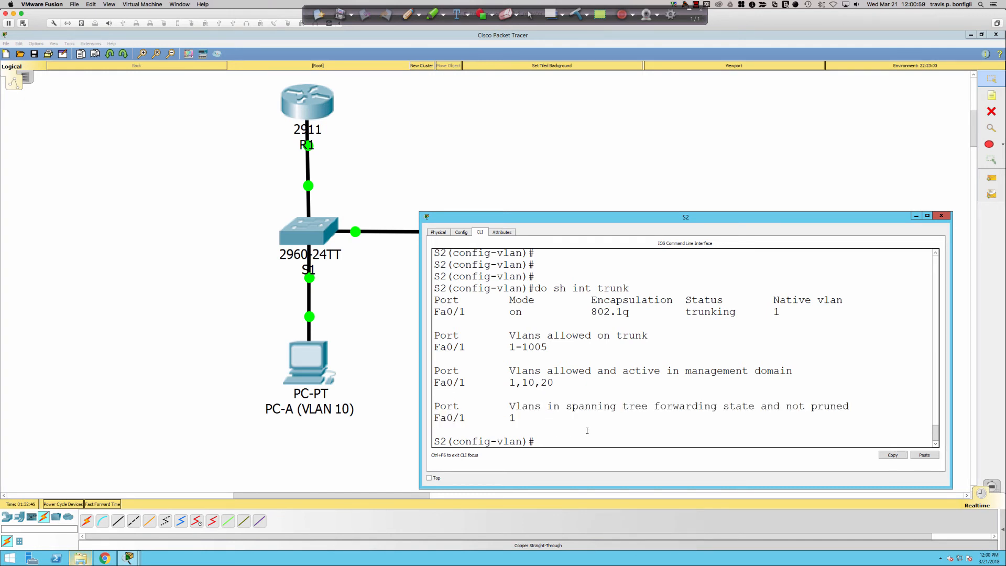
# - Set S2's interface fa0/18 to access mode
pyautogui.write('int fa0/18')
pyautogui.press('Return')
pyautogui.write('swi')
pyautogui.press('Tab')
pyautogui.write('mod')
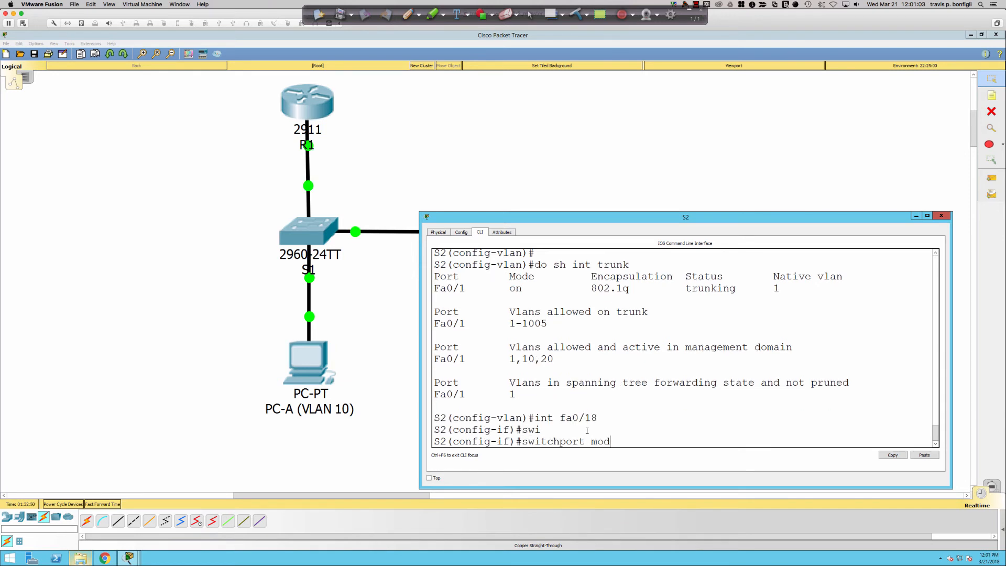
pyautogui.press('Tab')
pyautogui.write('acc')
pyautogui.press('Tab')
pyautogui.press('Return')
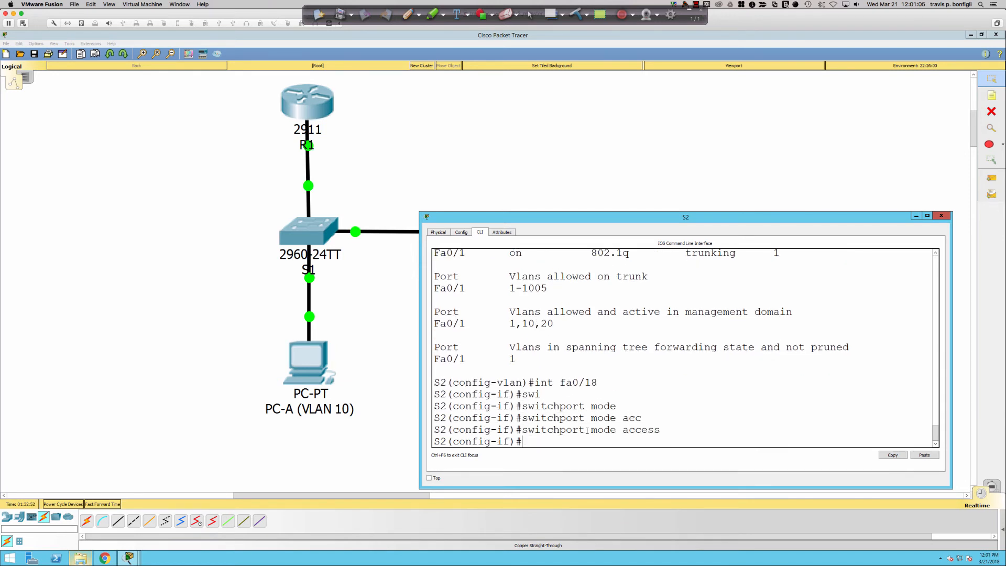
# - Assign S2's fa0/18 access port to VLAN 20
pyautogui.write('swi')
pyautogui.press('Tab')
pyautogui.write('acc')
pyautogui.press('Tab')
pyautogui.write('vla')
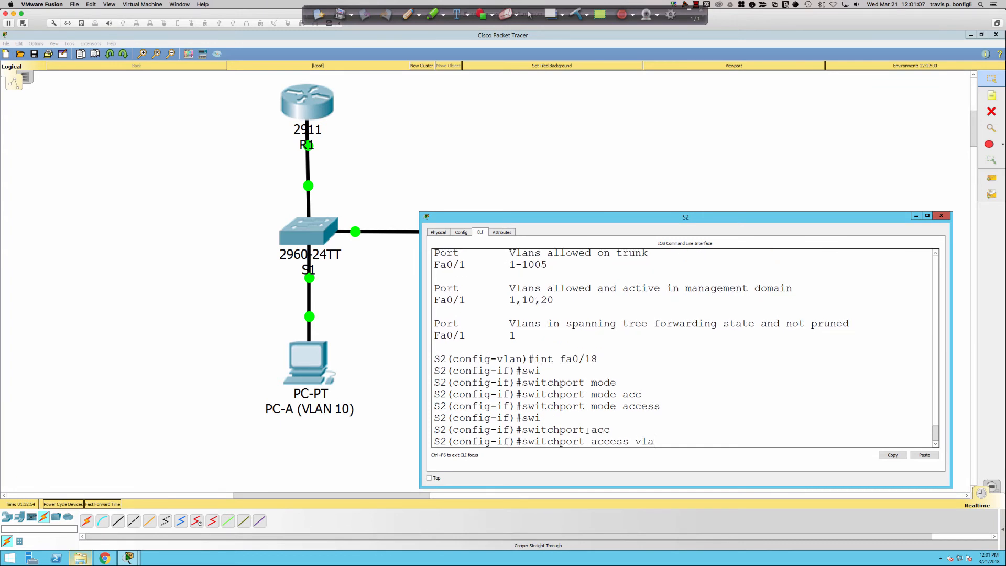
pyautogui.press('Return')
# - Enable spanning-tree portfast on S2's fa0/18
pyautogui.write('swi')
pyautogui.press('Tab')
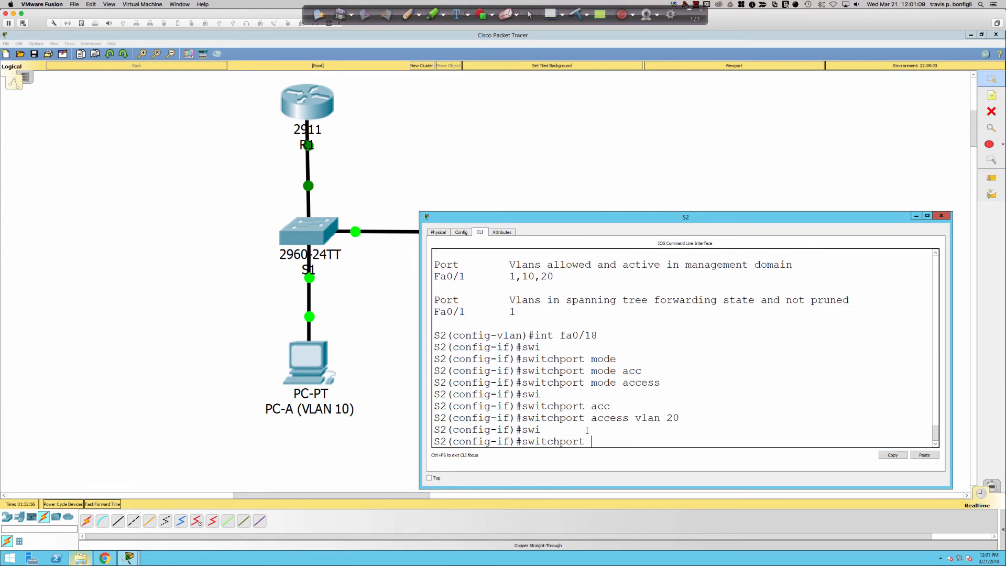
pyautogui.press('BackSpace')
pyautogui.press('BackSpace')
pyautogui.press('BackSpace')
pyautogui.press('BackSpace')
pyautogui.press('BackSpace')
pyautogui.press('BackSpace')
pyautogui.press('BackSpace')
pyautogui.press('BackSpace')
pyautogui.press('BackSpace')
pyautogui.press('BackSpace')
pyautogui.write('pan')
pyautogui.press('Tab')
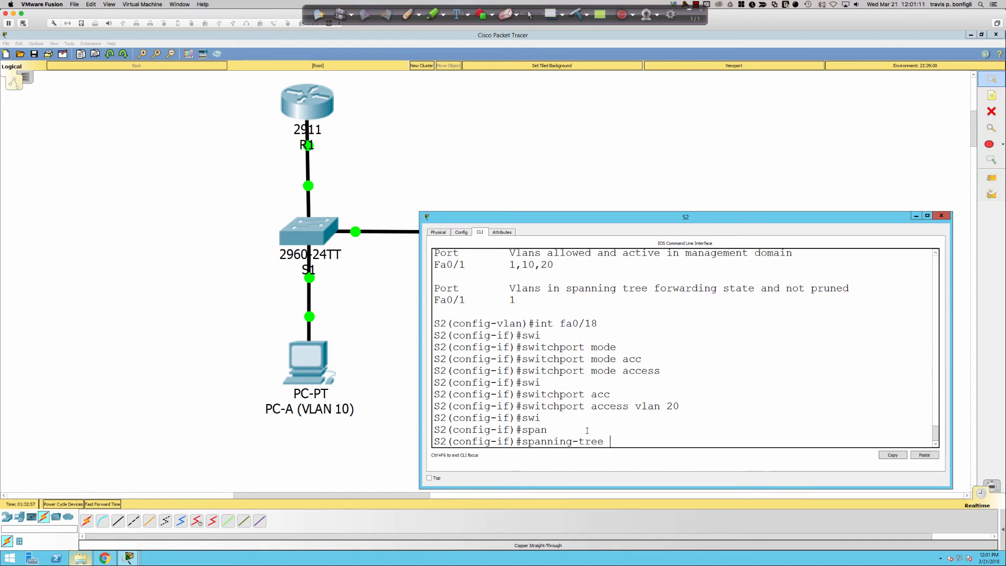
pyautogui.write('portf')
pyautogui.press('Tab')
pyautogui.press('Return')
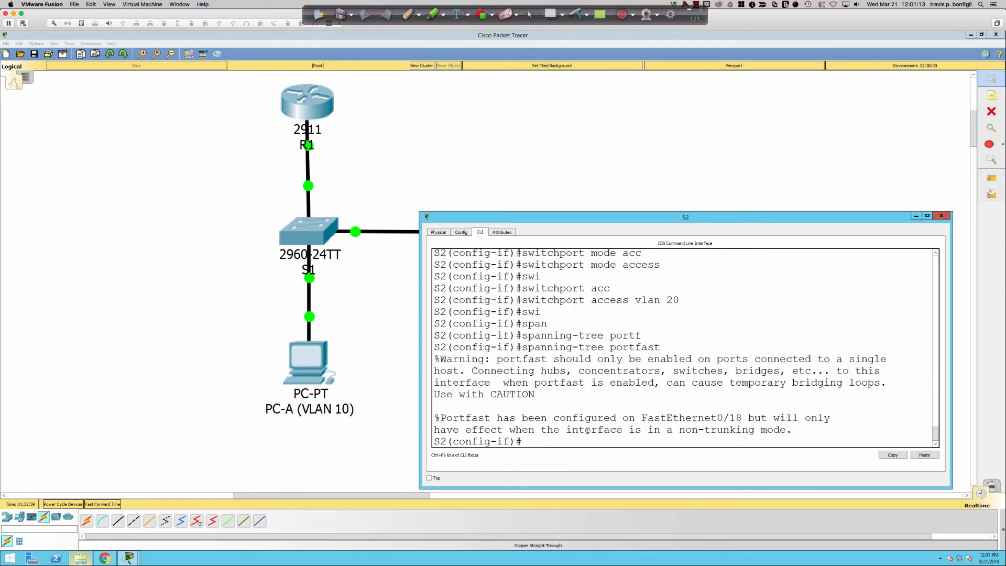
# - Enable spanning-tree BPDU guard on S2's fa0/18
pyautogui.write('span')
pyautogui.press('Tab')
pyautogui.write('b')
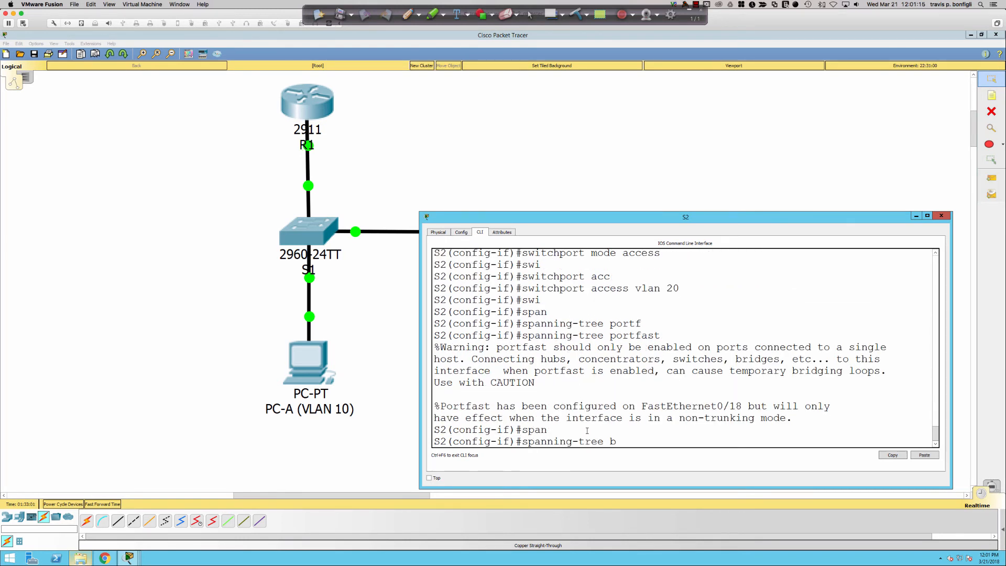
pyautogui.write('pdug')
pyautogui.press('Tab')
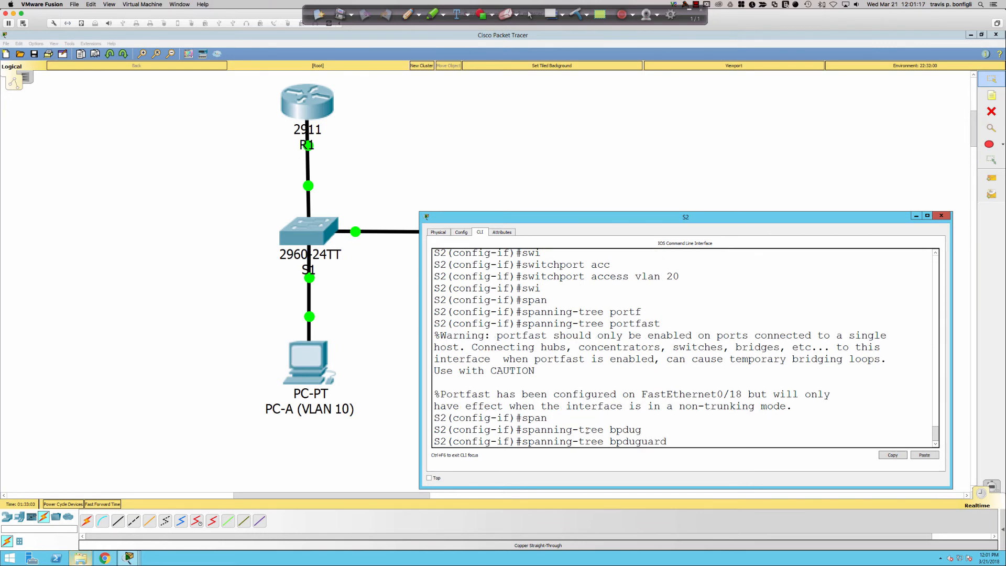
pyautogui.write('en')
pyautogui.press('Tab')
pyautogui.press('Return')
# - List S2's trunk interfaces from interface configuration mode to recheck the VLANs forwarded on fa0/1
pyautogui.press('Return')
pyautogui.press('Return')
pyautogui.press('Return')
pyautogui.press('Return')
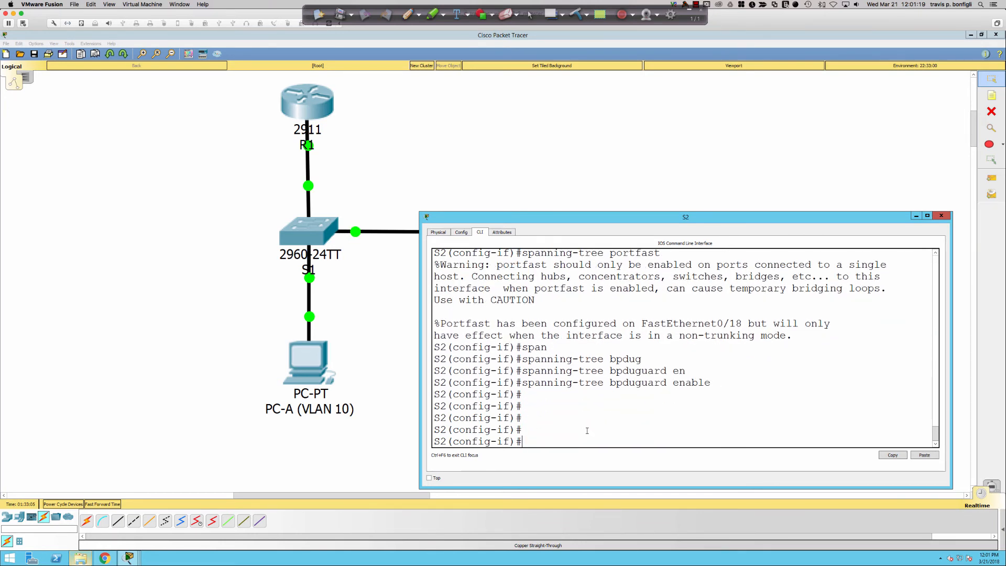
pyautogui.write('do sh int trunk')
pyautogui.press('Return')
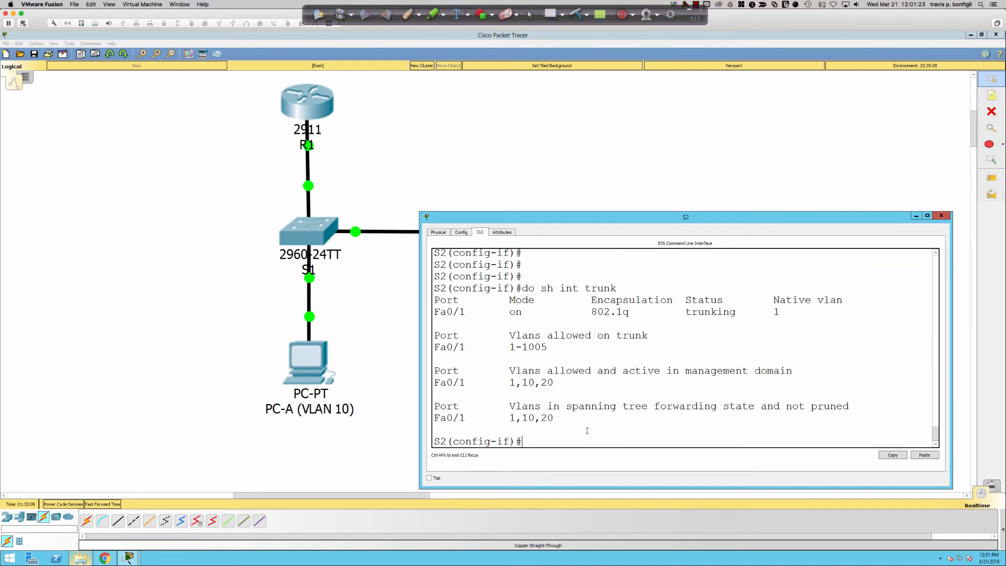
# - Ping PC-B at 192.168.20.3 again from PC-A's command prompt
pyautogui.moveTo(573, 422); pyautogui.dragTo(478, 406)
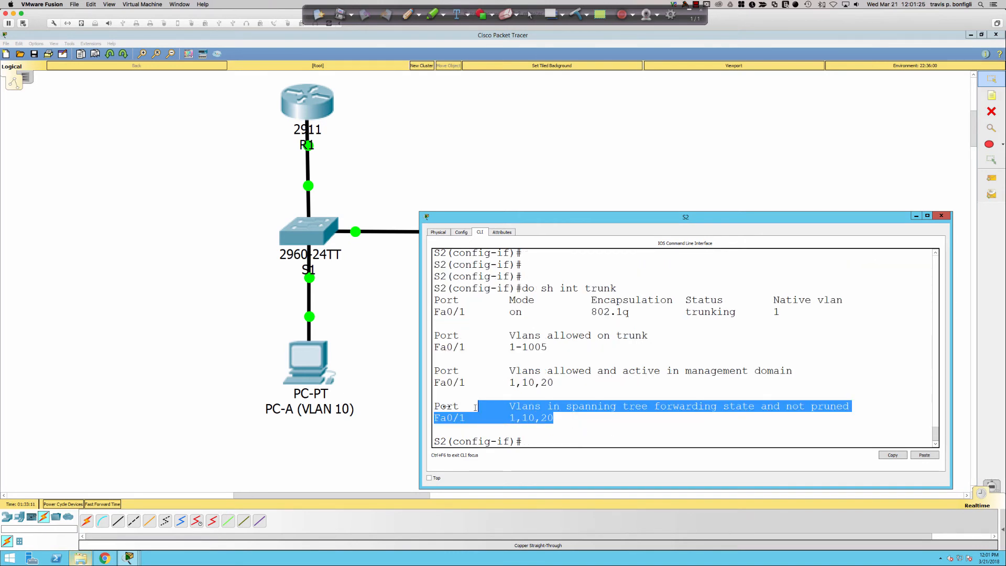
pyautogui.click(315, 360)
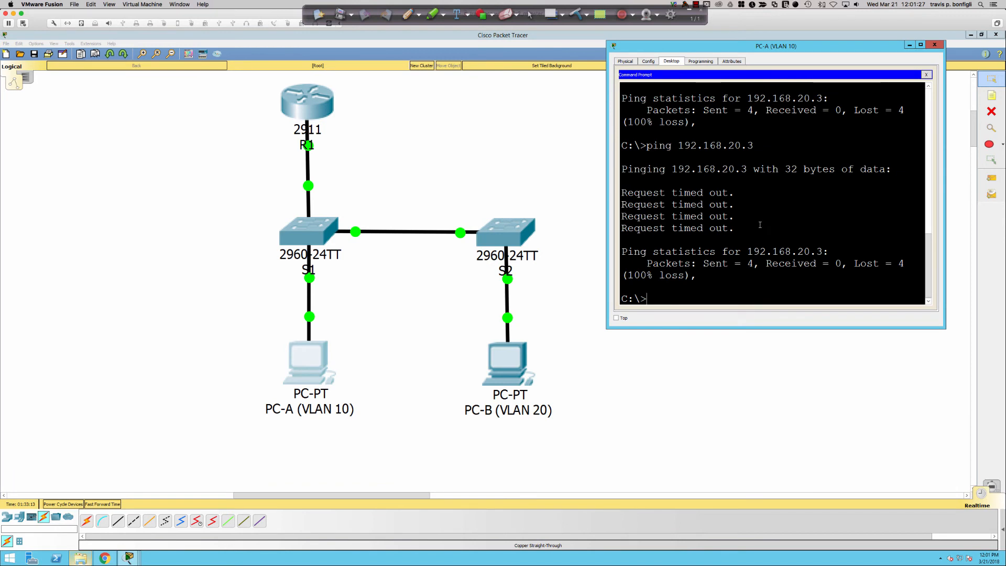
pyautogui.press('Up')
pyautogui.press('Return')
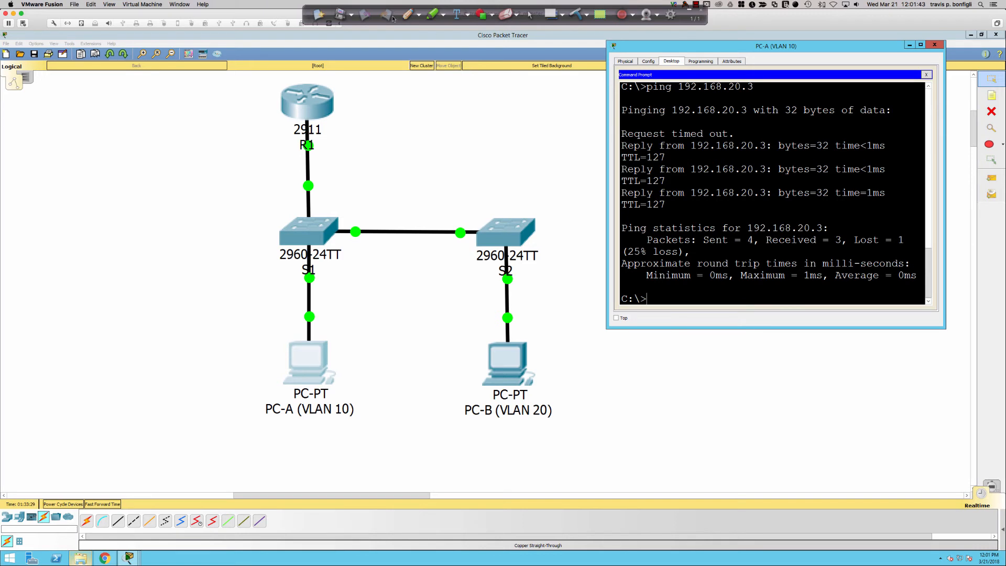
# - With Ink2Go's pen, circle the ping replies in red and draw a red arrow from PC-A through S1 and S2 to PC-B
pyautogui.click(408, 14)
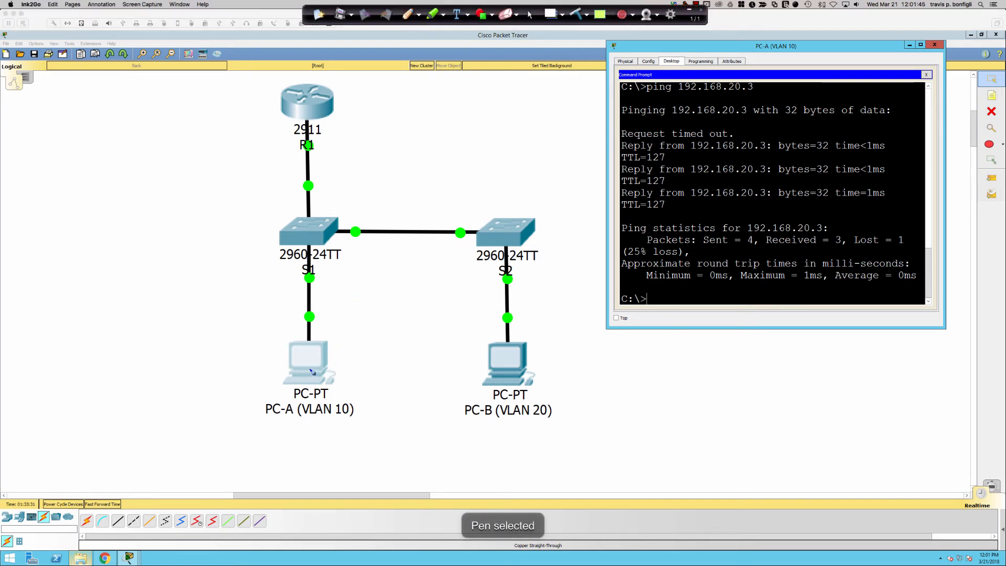
pyautogui.moveTo(691, 117)
pyautogui.mouseDown()
pyautogui.moveTo(802, 243)
pyautogui.moveTo(659, 150)
pyautogui.mouseUp()
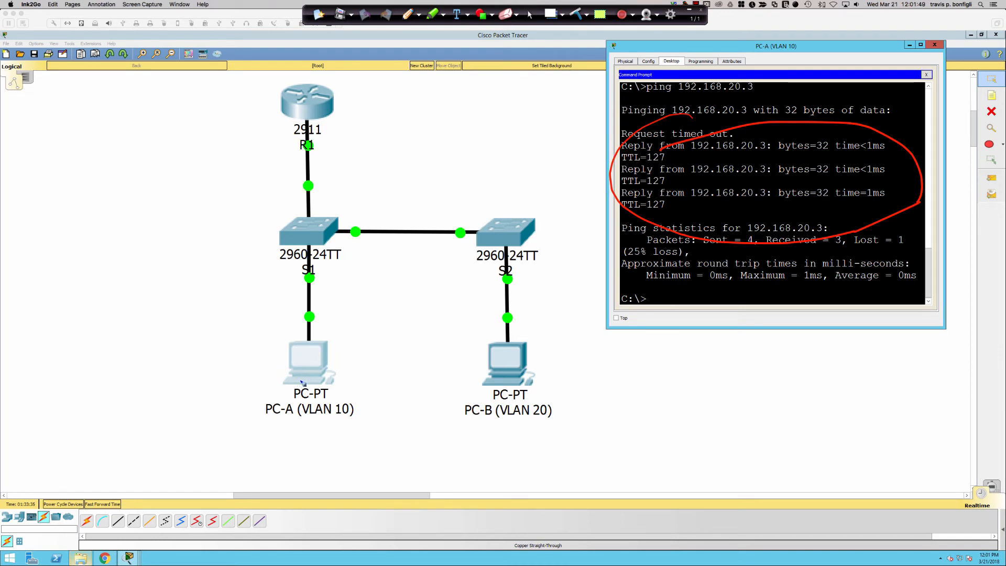
pyautogui.moveTo(304, 381)
pyautogui.mouseDown()
pyautogui.moveTo(303, 284)
pyautogui.moveTo(378, 239)
pyautogui.moveTo(483, 240)
pyautogui.moveTo(504, 295)
pyautogui.moveTo(495, 319)
pyautogui.moveTo(511, 314)
pyautogui.mouseUp()
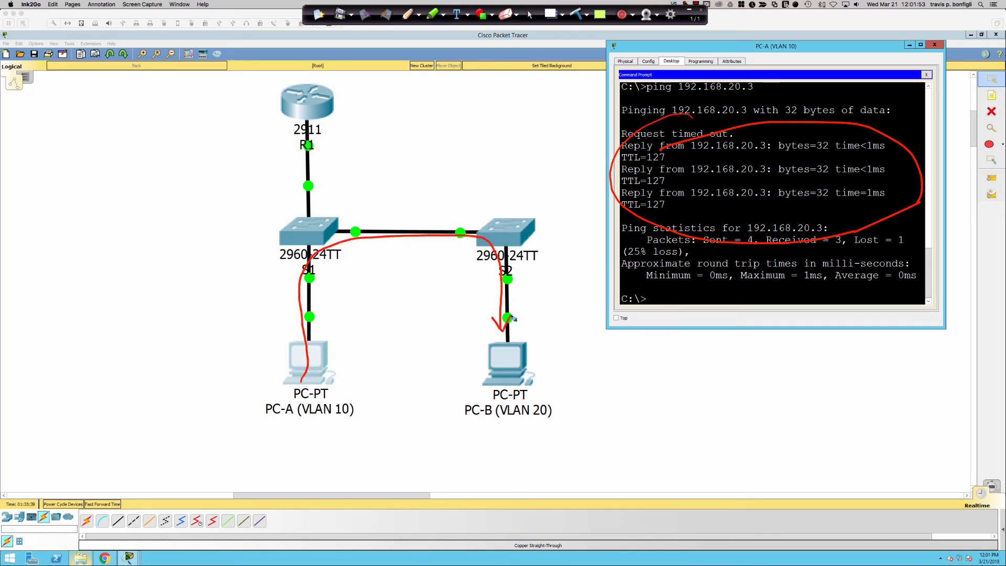
# - Draw a green arrow from PC-A up to R1, back down to S1, across to S2 and down to PC-B
pyautogui.click(419, 15)
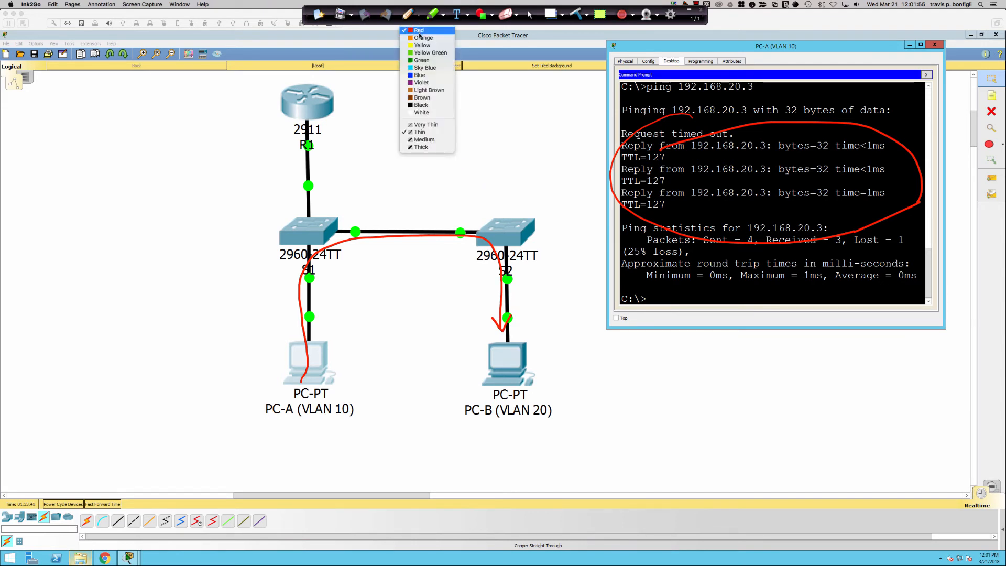
pyautogui.click(425, 63)
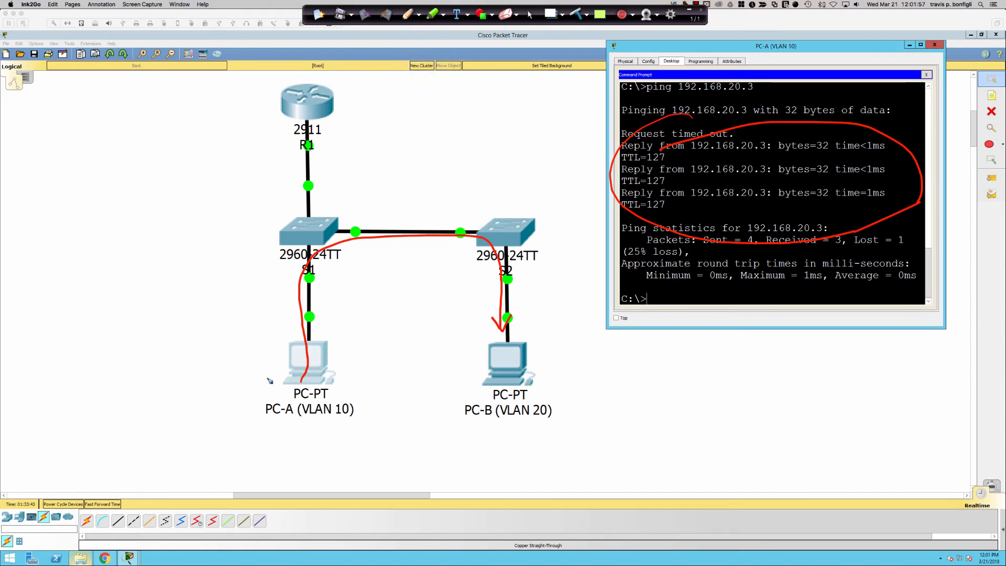
pyautogui.moveTo(270, 380)
pyautogui.mouseDown()
pyautogui.moveTo(267, 144)
pyautogui.moveTo(310, 111)
pyautogui.moveTo(382, 203)
pyautogui.moveTo(535, 215)
pyautogui.moveTo(558, 337)
pyautogui.mouseUp()
pyautogui.moveTo(557, 337)
pyautogui.mouseDown()
pyautogui.moveTo(548, 327)
pyautogui.moveTo(569, 326)
pyautogui.mouseUp()
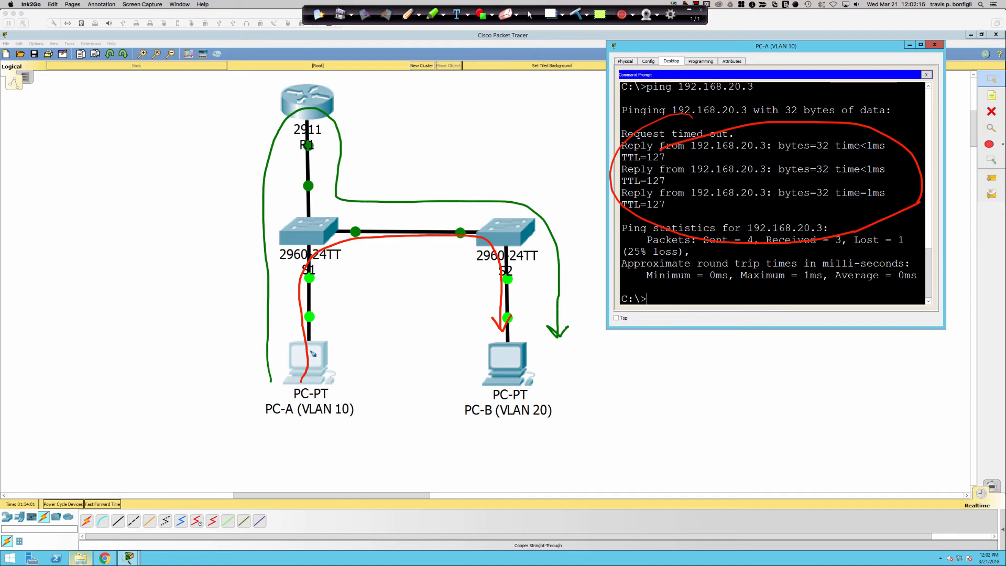
# - Cross out the red direct path between S1 and S2 with a red X
pyautogui.click(418, 19)
pyautogui.click(419, 30)
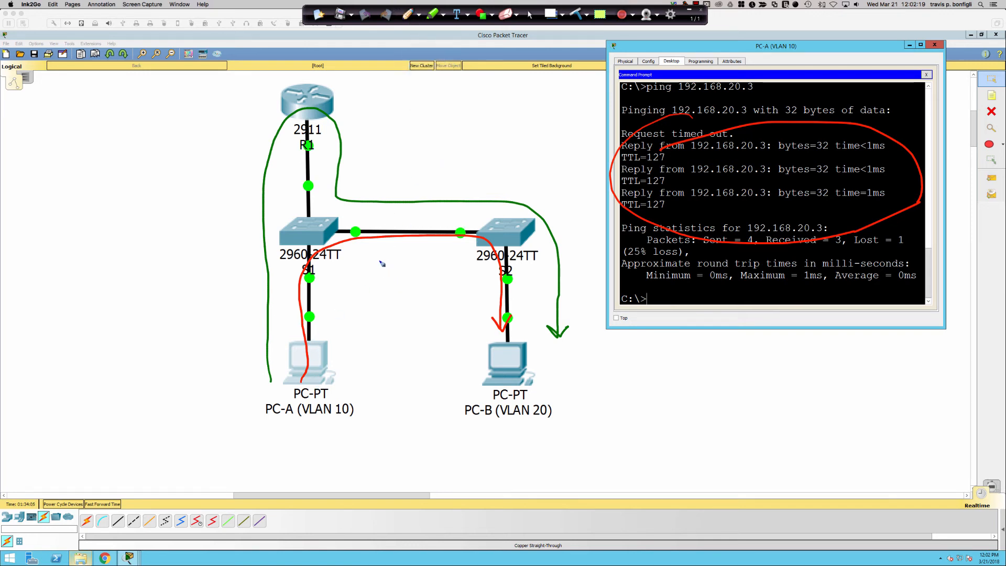
pyautogui.moveTo(374, 225)
pyautogui.mouseDown()
pyautogui.moveTo(414, 246)
pyautogui.moveTo(398, 225)
pyautogui.moveTo(405, 218)
pyautogui.mouseUp()
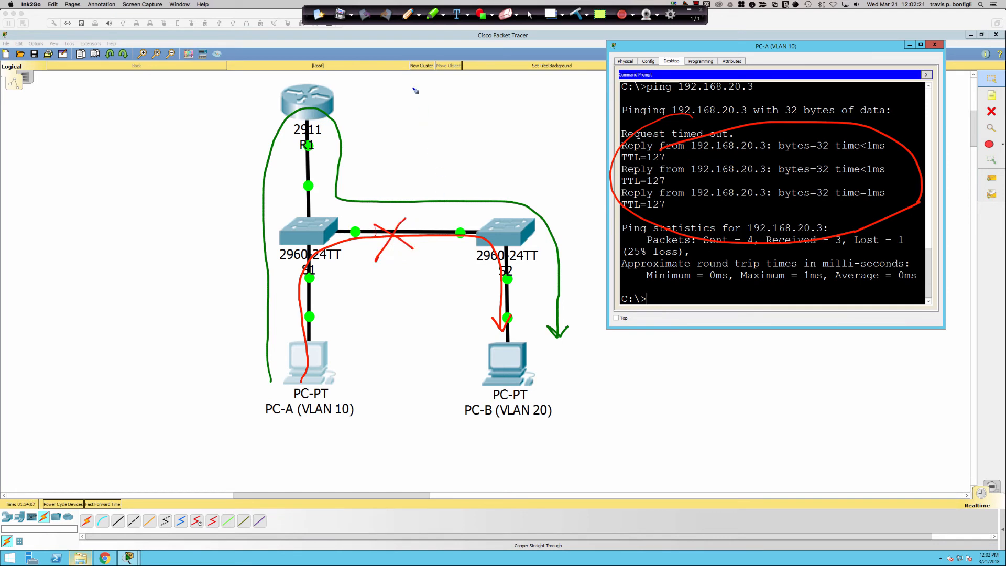
# - Write "ping ip" in blue below PC-A and circle PC-A's VLAN 10 label
pyautogui.click(421, 18)
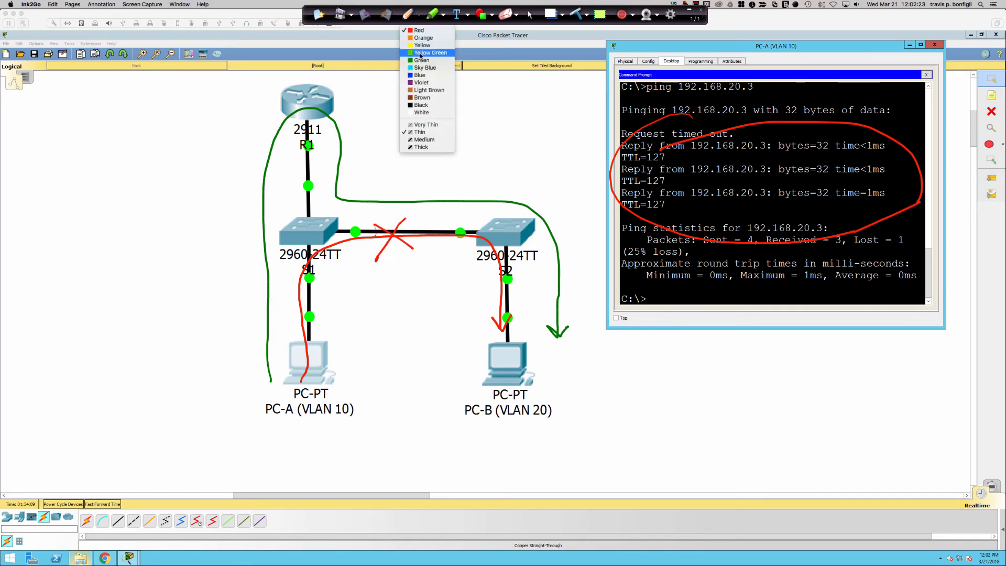
pyautogui.click(428, 83)
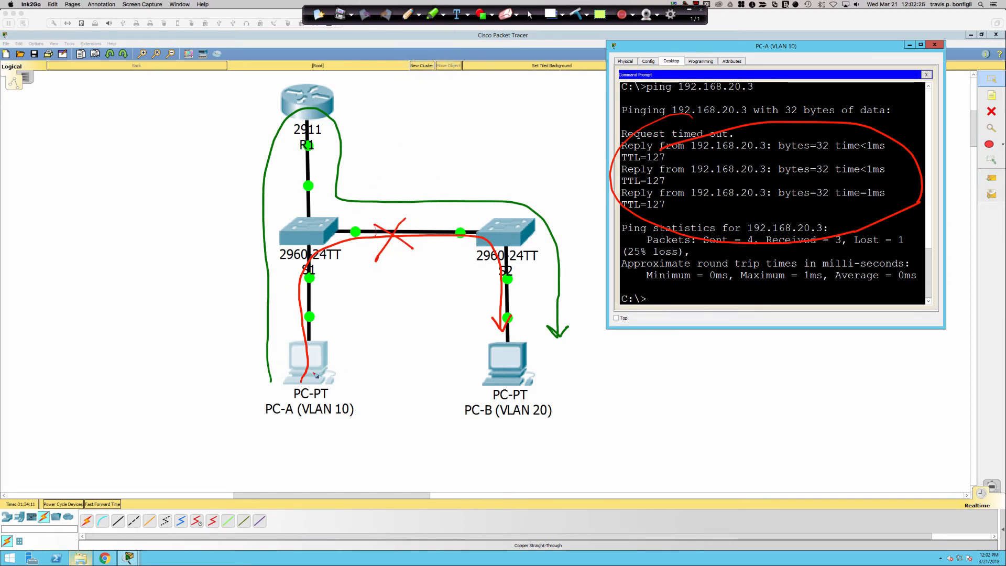
pyautogui.moveTo(286, 450)
pyautogui.mouseDown()
pyautogui.moveTo(310, 437)
pyautogui.moveTo(298, 431)
pyautogui.moveTo(343, 440)
pyautogui.moveTo(345, 432)
pyautogui.mouseUp()
pyautogui.moveTo(292, 392)
pyautogui.mouseDown()
pyautogui.moveTo(314, 420)
pyautogui.moveTo(350, 394)
pyautogui.moveTo(296, 386)
pyautogui.mouseUp()
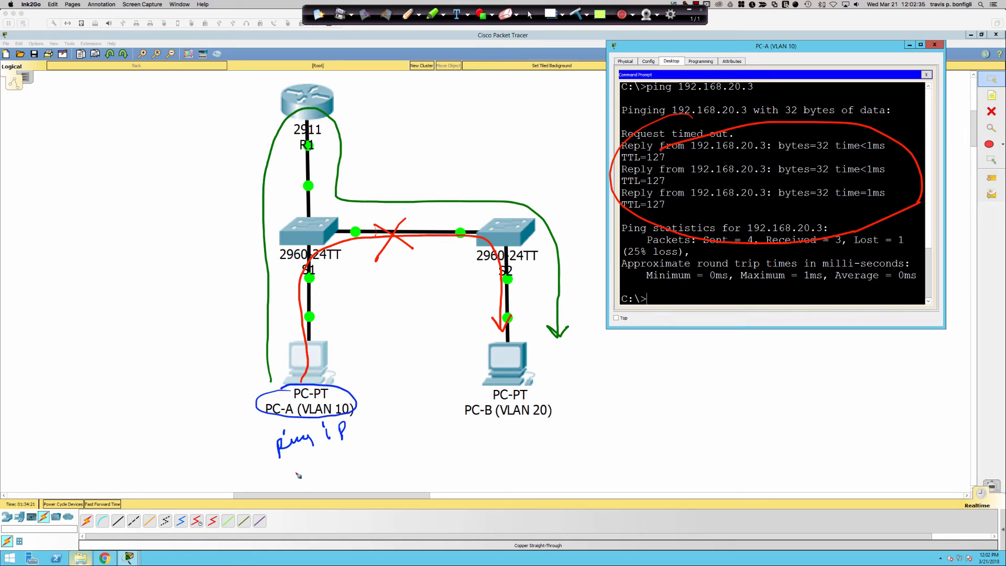
# - Handwrite the address 192.168.20.3 below the ping note and underline it several times
pyautogui.moveTo(292, 464); pyautogui.dragTo(294, 477)
pyautogui.moveTo(309, 462)
pyautogui.mouseDown()
pyautogui.moveTo(303, 469)
pyautogui.moveTo(314, 473)
pyautogui.mouseUp()
pyautogui.click(322, 467)
pyautogui.moveTo(314, 456)
pyautogui.mouseDown()
pyautogui.moveTo(325, 468)
pyautogui.moveTo(366, 435)
pyautogui.moveTo(394, 433)
pyautogui.mouseUp()
pyautogui.click(336, 461)
pyautogui.moveTo(391, 421); pyautogui.dragTo(408, 425)
pyautogui.click(402, 428)
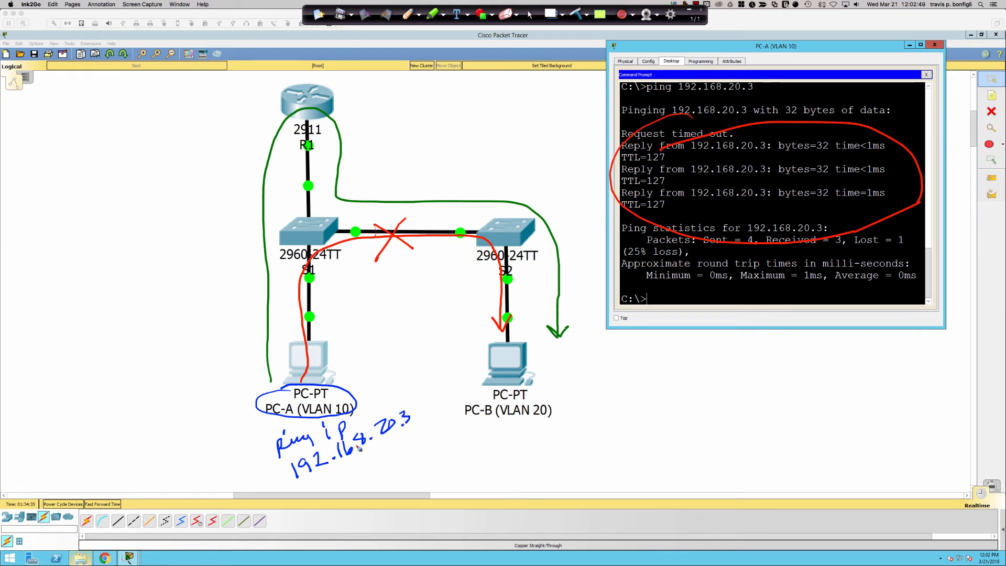
pyautogui.moveTo(307, 486)
pyautogui.mouseDown()
pyautogui.moveTo(389, 451)
pyautogui.moveTo(362, 479)
pyautogui.mouseUp()
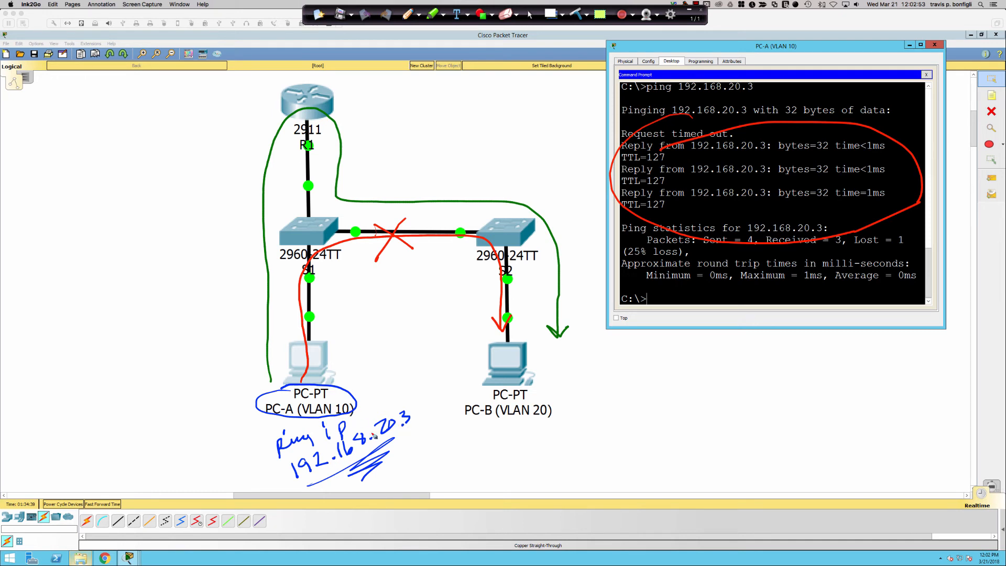
# - Draw an arrow to the request timed out line, circle the ping note, and draw a dashed arrow from it to R1
pyautogui.moveTo(575, 136); pyautogui.dragTo(619, 138)
pyautogui.moveTo(317, 421)
pyautogui.mouseDown()
pyautogui.moveTo(341, 490)
pyautogui.moveTo(376, 406)
pyautogui.moveTo(321, 421)
pyautogui.mouseUp()
pyautogui.moveTo(264, 451)
pyautogui.mouseDown()
pyautogui.moveTo(235, 445)
pyautogui.moveTo(221, 414)
pyautogui.moveTo(206, 192)
pyautogui.moveTo(241, 141)
pyautogui.moveTo(282, 115)
pyautogui.mouseUp()
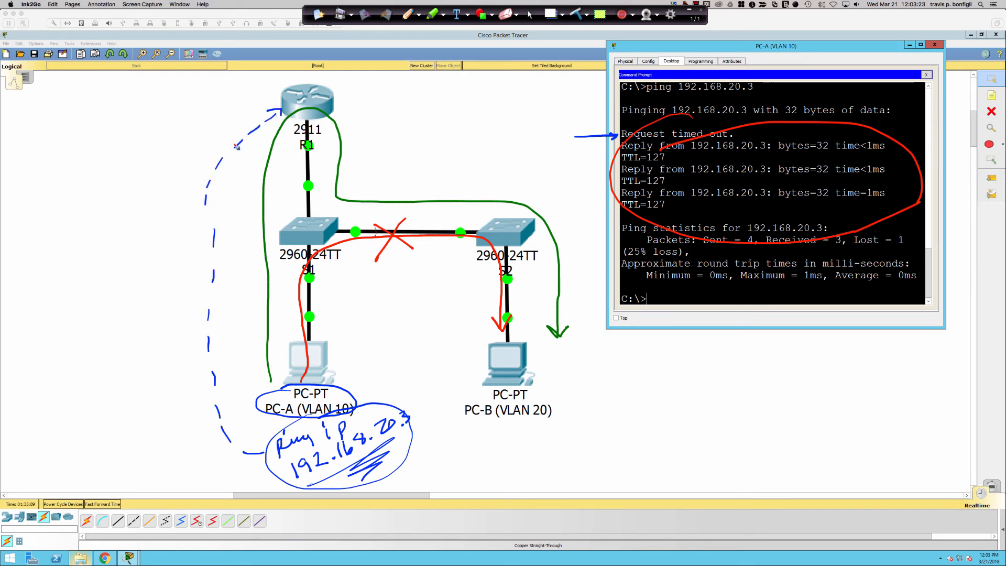
# - Handwrite R1's subinterface g0/1.10 and its address .10.1 beside the router
pyautogui.moveTo(177, 125)
pyautogui.mouseDown()
pyautogui.moveTo(173, 139)
pyautogui.moveTo(227, 106)
pyautogui.mouseUp()
pyautogui.click(216, 118)
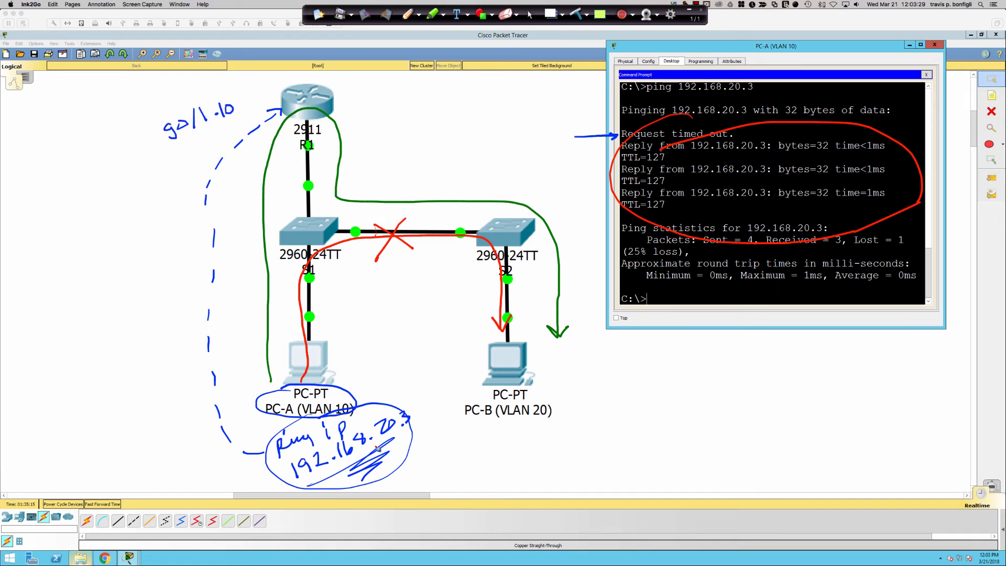
pyautogui.moveTo(192, 146)
pyautogui.mouseDown()
pyautogui.moveTo(191, 155)
pyautogui.moveTo(216, 140)
pyautogui.mouseUp()
pyautogui.click(185, 158)
pyautogui.click(209, 148)
# - Write and circle VLAN tag 10 beside the R1–S1 link, and note the encap dot 10 command above an arrowed g0/1.10
pyautogui.moveTo(280, 192)
pyautogui.mouseDown()
pyautogui.moveTo(285, 201)
pyautogui.moveTo(292, 187)
pyautogui.moveTo(301, 208)
pyautogui.mouseUp()
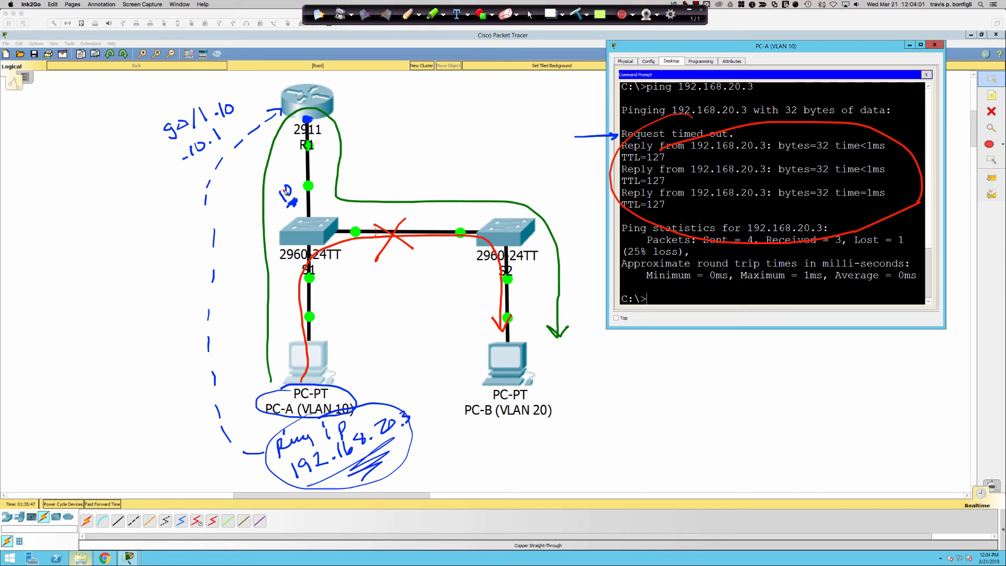
pyautogui.moveTo(286, 178)
pyautogui.mouseDown()
pyautogui.moveTo(276, 201)
pyautogui.moveTo(300, 207)
pyautogui.moveTo(289, 180)
pyautogui.mouseUp()
pyautogui.moveTo(267, 80); pyautogui.dragTo(240, 116)
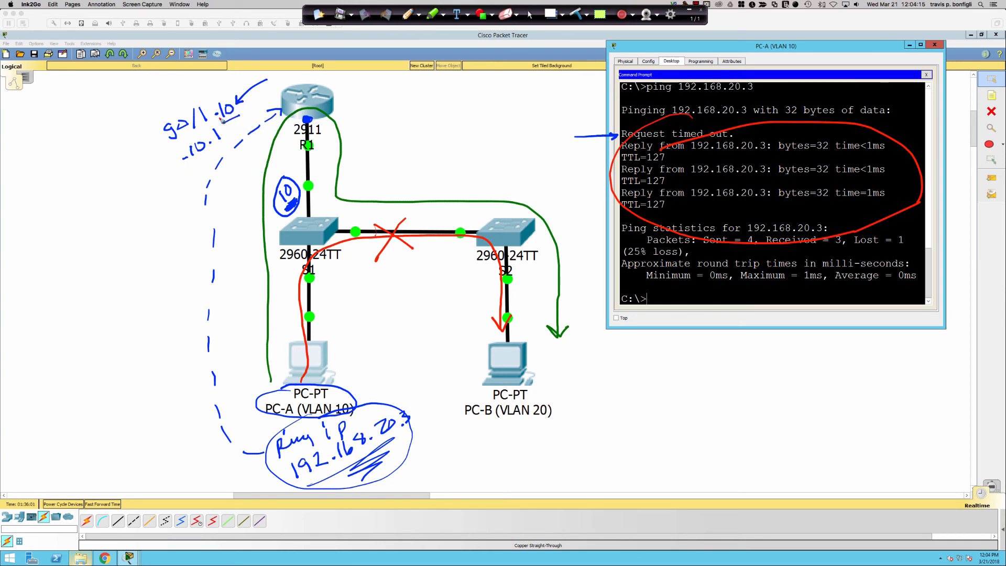
pyautogui.moveTo(121, 120); pyautogui.dragTo(130, 125)
pyautogui.moveTo(132, 116)
pyautogui.mouseDown()
pyautogui.moveTo(220, 69)
pyautogui.moveTo(217, 90)
pyautogui.moveTo(258, 63)
pyautogui.moveTo(250, 57)
pyautogui.mouseUp()
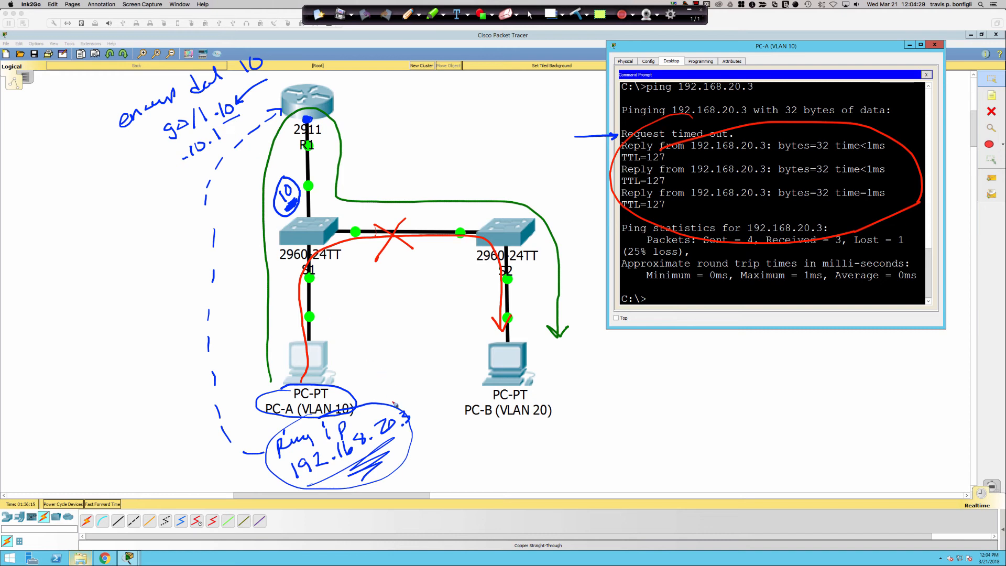
# - Sketch a packet header box beside R1 with SRC and DST fields and label it L3
pyautogui.moveTo(359, 83)
pyautogui.mouseDown()
pyautogui.moveTo(361, 103)
pyautogui.moveTo(507, 88)
pyautogui.moveTo(498, 65)
pyautogui.moveTo(361, 85)
pyautogui.mouseUp()
pyautogui.moveTo(434, 78)
pyautogui.mouseDown()
pyautogui.moveTo(435, 90)
pyautogui.moveTo(385, 98)
pyautogui.moveTo(418, 94)
pyautogui.mouseUp()
pyautogui.moveTo(453, 80)
pyautogui.mouseDown()
pyautogui.moveTo(454, 90)
pyautogui.moveTo(477, 90)
pyautogui.mouseUp()
pyautogui.moveTo(471, 77); pyautogui.dragTo(546, 85)
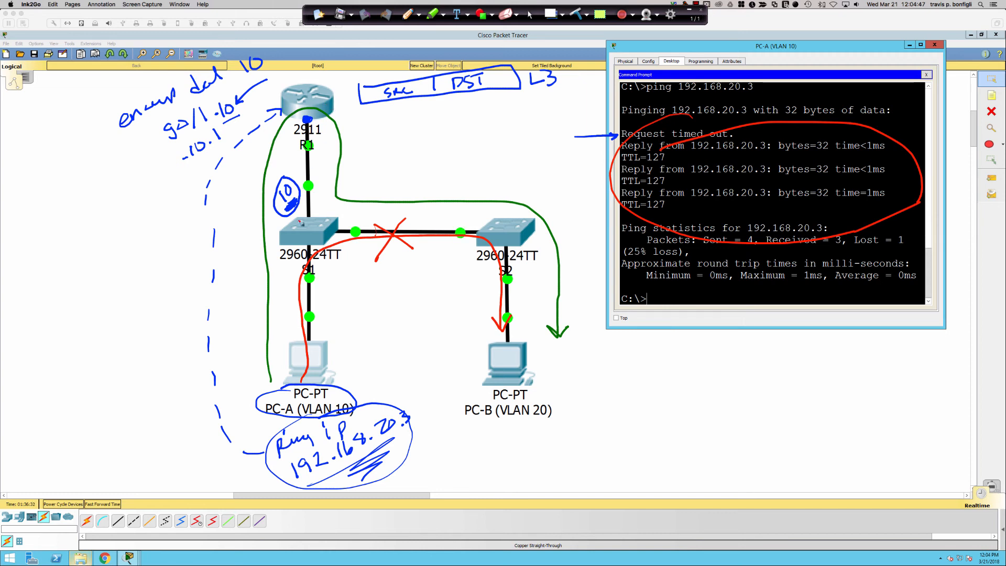
# - Label S1 as L2 and R1 as L3, draw an arrow from R1 to DST, and write .20.3 beneath that field
pyautogui.moveTo(311, 230)
pyautogui.mouseDown()
pyautogui.moveTo(319, 215)
pyautogui.moveTo(335, 225)
pyautogui.mouseUp()
pyautogui.moveTo(320, 84)
pyautogui.mouseDown()
pyautogui.moveTo(331, 91)
pyautogui.moveTo(337, 77)
pyautogui.moveTo(335, 91)
pyautogui.moveTo(399, 109)
pyautogui.moveTo(435, 99)
pyautogui.mouseUp()
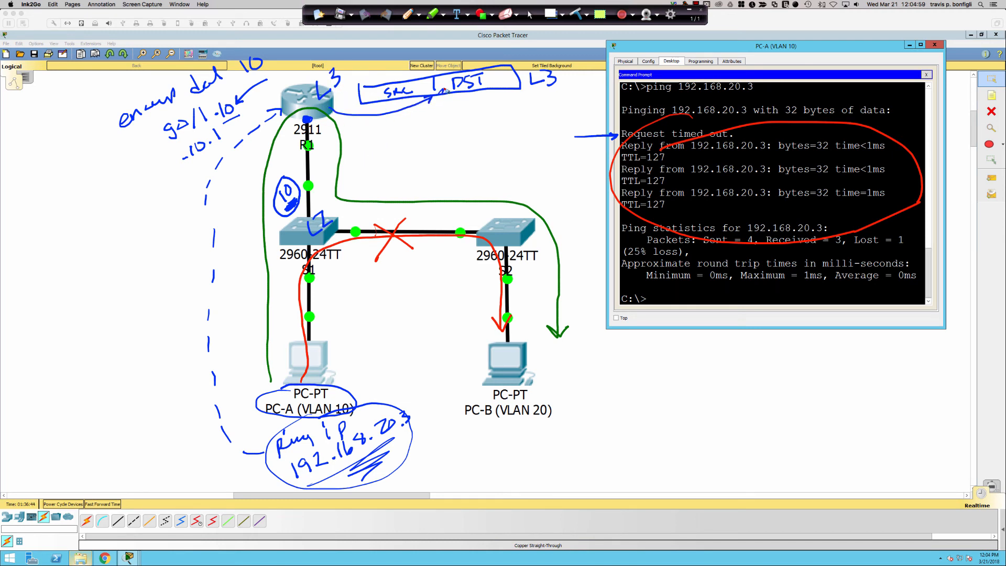
pyautogui.click(461, 111)
pyautogui.moveTo(470, 106); pyautogui.dragTo(496, 111)
pyautogui.moveTo(504, 100); pyautogui.dragTo(507, 114)
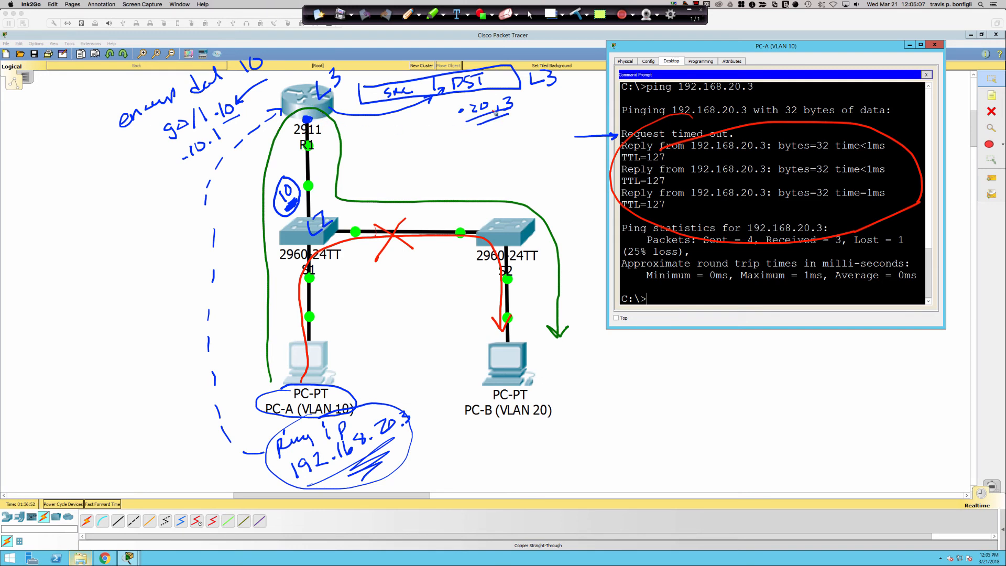
# - Handwrite "RIB" and "show ip route" below the .20.3 destination note
pyautogui.moveTo(481, 134)
pyautogui.mouseDown()
pyautogui.moveTo(479, 147)
pyautogui.moveTo(506, 137)
pyautogui.mouseUp()
pyautogui.moveTo(500, 138)
pyautogui.mouseDown()
pyautogui.moveTo(522, 126)
pyautogui.moveTo(490, 149)
pyautogui.mouseUp()
pyautogui.moveTo(495, 151)
pyautogui.mouseDown()
pyautogui.moveTo(524, 143)
pyautogui.moveTo(510, 167)
pyautogui.moveTo(532, 160)
pyautogui.moveTo(603, 101)
pyautogui.mouseUp()
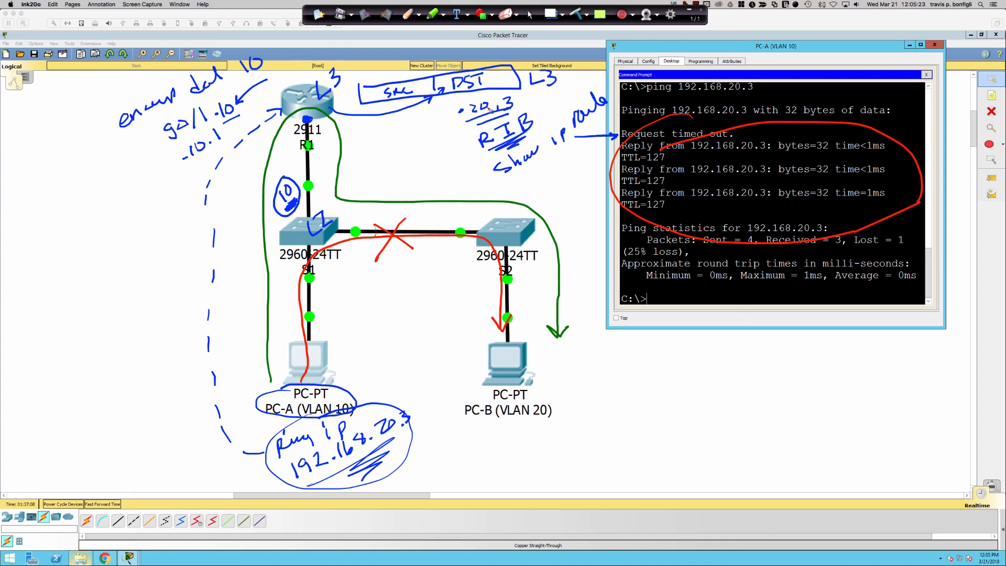
# - Circle the .20.3 destination, write the route .20.1/24 below it, and draw an arrow between them
pyautogui.moveTo(494, 92)
pyautogui.mouseDown()
pyautogui.moveTo(474, 137)
pyautogui.moveTo(501, 95)
pyautogui.moveTo(474, 93)
pyautogui.mouseUp()
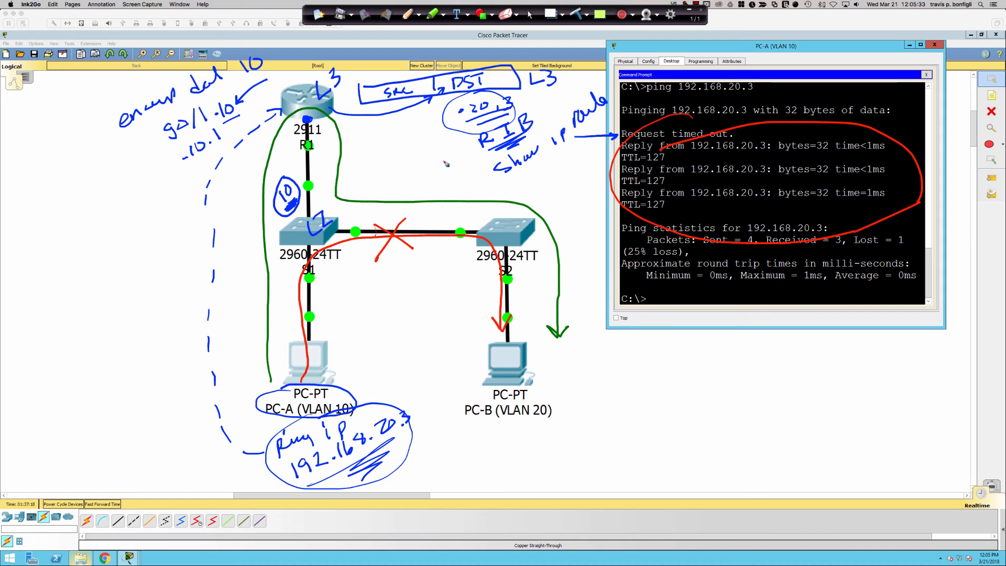
pyautogui.moveTo(443, 161); pyautogui.dragTo(498, 164)
pyautogui.moveTo(445, 141); pyautogui.dragTo(459, 127)
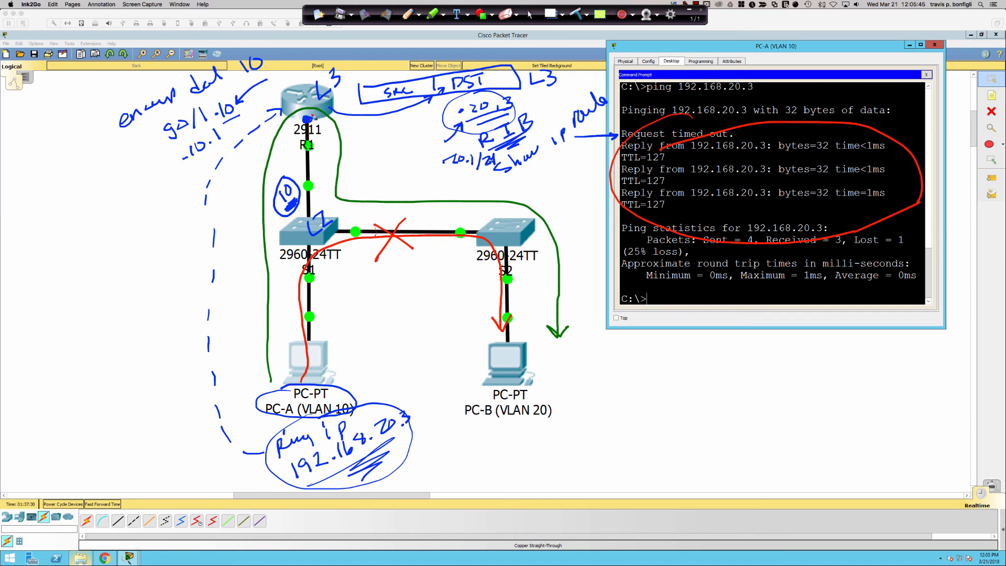
# - Draw dashed blue arrows from R1 down to S1 and across to S2, then circle S2 and mark its port towards PC-B
pyautogui.moveTo(323, 124); pyautogui.dragTo(318, 211)
pyautogui.moveTo(335, 213); pyautogui.dragTo(498, 215)
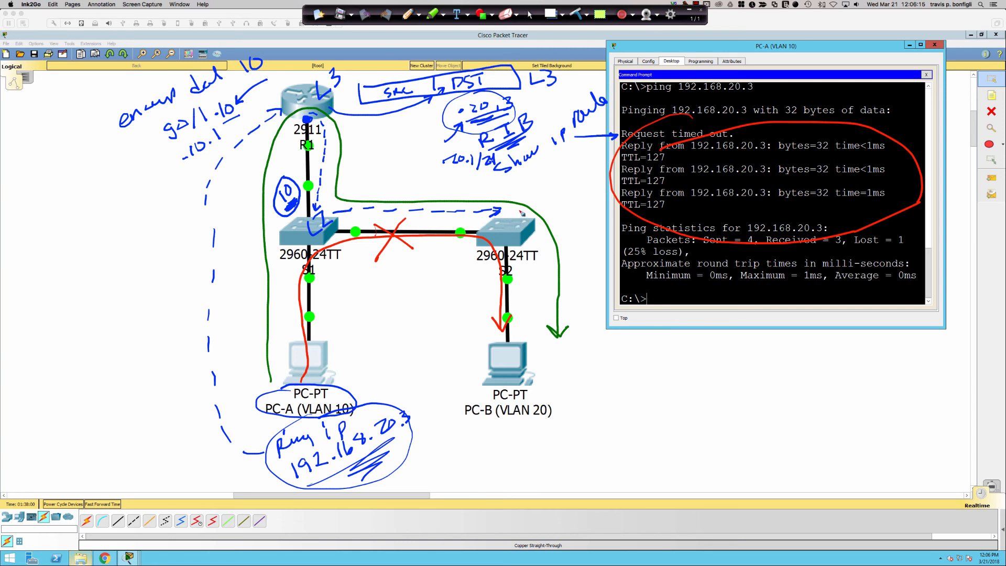
pyautogui.moveTo(520, 212)
pyautogui.mouseDown()
pyautogui.moveTo(489, 270)
pyautogui.moveTo(544, 218)
pyautogui.moveTo(517, 210)
pyautogui.mouseUp()
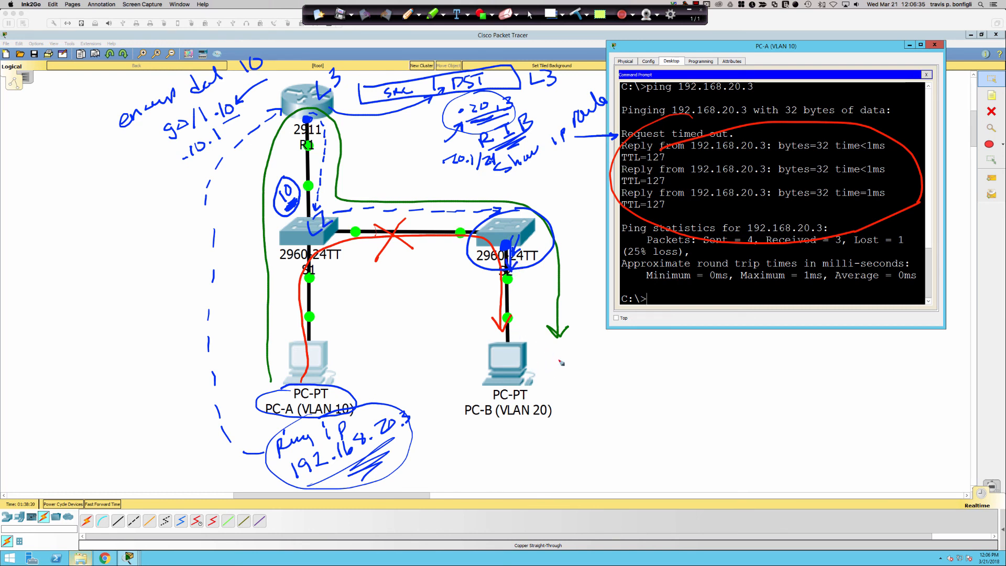
# - Sketch a frame box beside PC-B with an L1 cell and an L2 cell holding SRC and DST, and point an arrow at DST
pyautogui.moveTo(571, 367)
pyautogui.mouseDown()
pyautogui.moveTo(573, 355)
pyautogui.moveTo(583, 367)
pyautogui.mouseUp()
pyautogui.moveTo(589, 354)
pyautogui.mouseDown()
pyautogui.moveTo(597, 380)
pyautogui.moveTo(901, 365)
pyautogui.moveTo(724, 336)
pyautogui.moveTo(591, 345)
pyautogui.moveTo(628, 377)
pyautogui.mouseUp()
pyautogui.moveTo(676, 341); pyautogui.dragTo(680, 368)
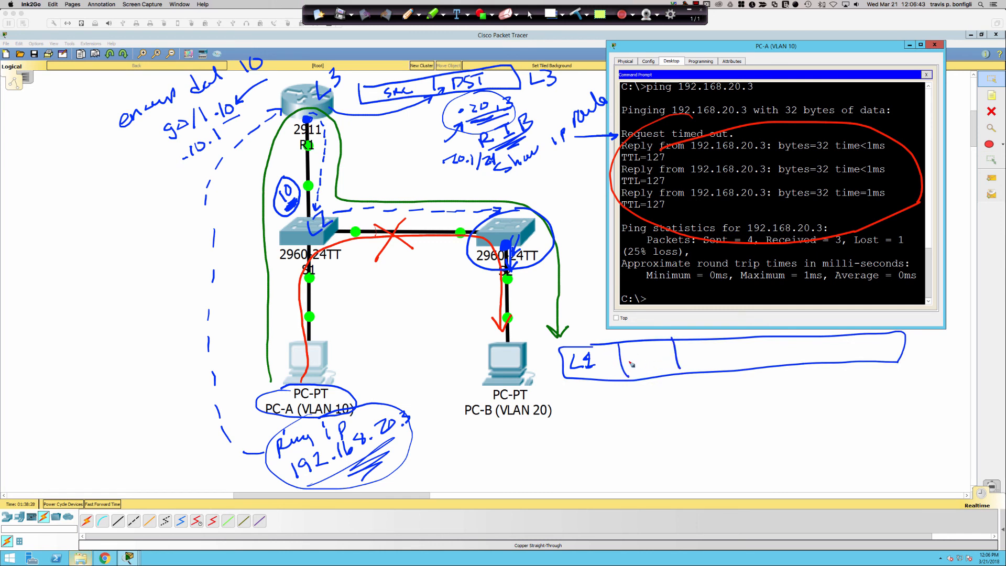
pyautogui.moveTo(633, 331)
pyautogui.mouseDown()
pyautogui.moveTo(653, 339)
pyautogui.moveTo(642, 350)
pyautogui.moveTo(654, 351)
pyautogui.moveTo(637, 370)
pyautogui.moveTo(661, 371)
pyautogui.moveTo(671, 359)
pyautogui.mouseUp()
pyautogui.moveTo(640, 397)
pyautogui.mouseDown()
pyautogui.moveTo(656, 378)
pyautogui.moveTo(657, 388)
pyautogui.mouseUp()
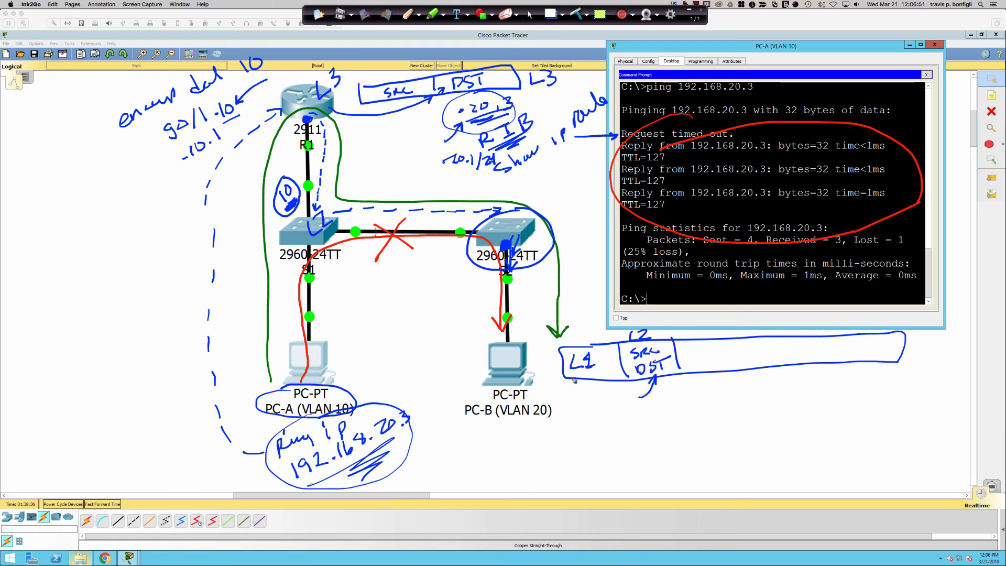
# - Draw a check mark on PC-B and divide the rest of the frame box into L3, L4 and L5-7 cells
pyautogui.moveTo(503, 358); pyautogui.dragTo(550, 328)
pyautogui.moveTo(735, 340); pyautogui.dragTo(735, 373)
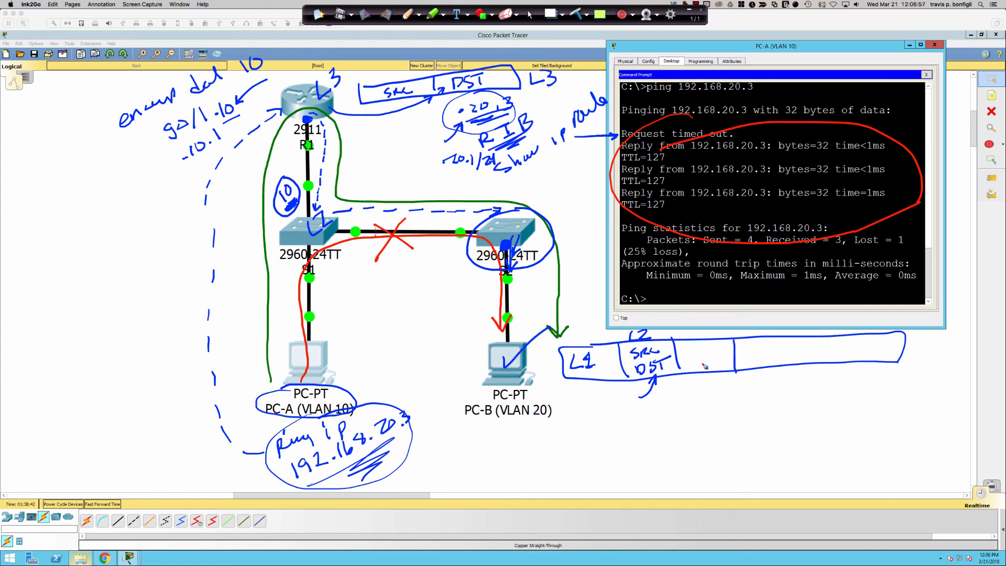
pyautogui.moveTo(686, 350)
pyautogui.mouseDown()
pyautogui.moveTo(697, 367)
pyautogui.moveTo(713, 360)
pyautogui.moveTo(702, 372)
pyautogui.mouseUp()
pyautogui.moveTo(795, 339)
pyautogui.mouseDown()
pyautogui.moveTo(796, 361)
pyautogui.moveTo(761, 361)
pyautogui.moveTo(837, 360)
pyautogui.moveTo(853, 343)
pyautogui.mouseUp()
pyautogui.moveTo(854, 348); pyautogui.dragTo(866, 358)
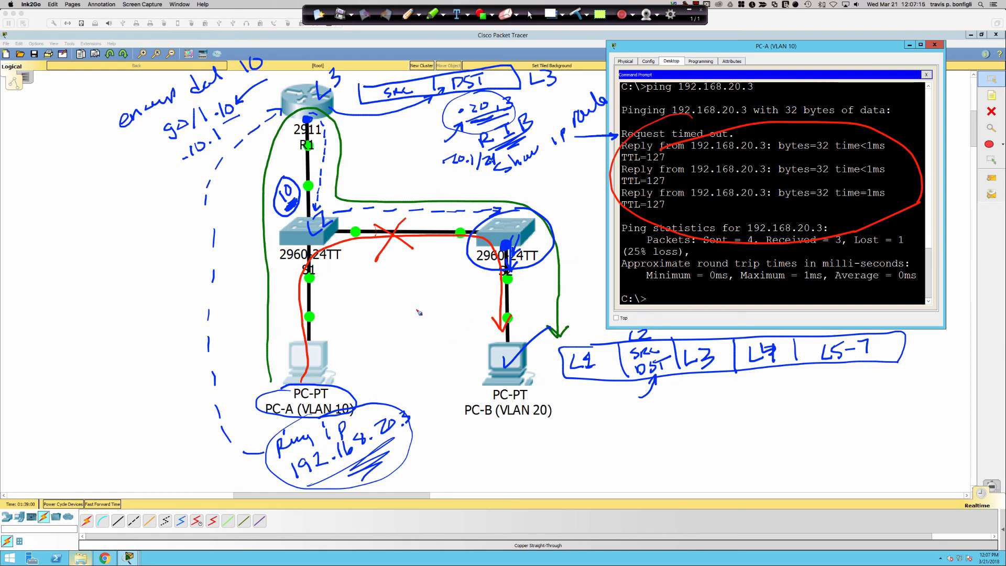
# - Clear all annotations from the page and switch back to the PC-A window in Packet Tracer
pyautogui.click(576, 14)
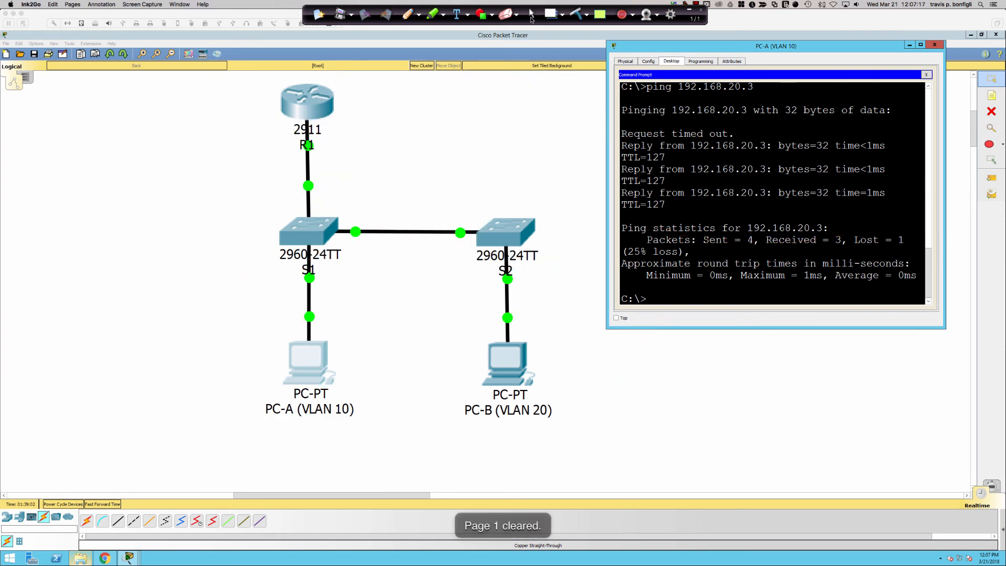
pyautogui.click(532, 14)
pyautogui.click(683, 201)
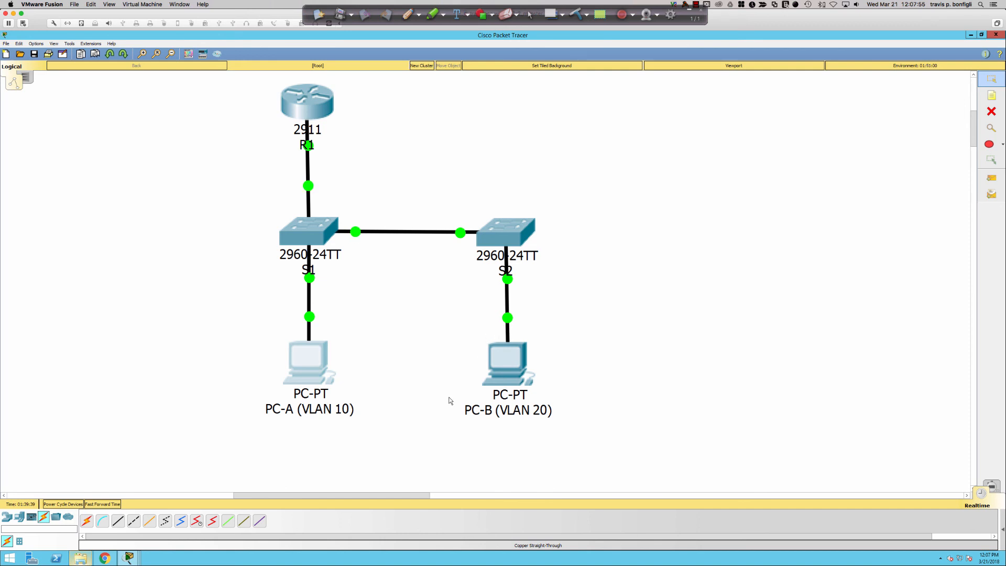
# - Ping 209.165.200.225 from PC-A's command prompt
pyautogui.click(310, 357)
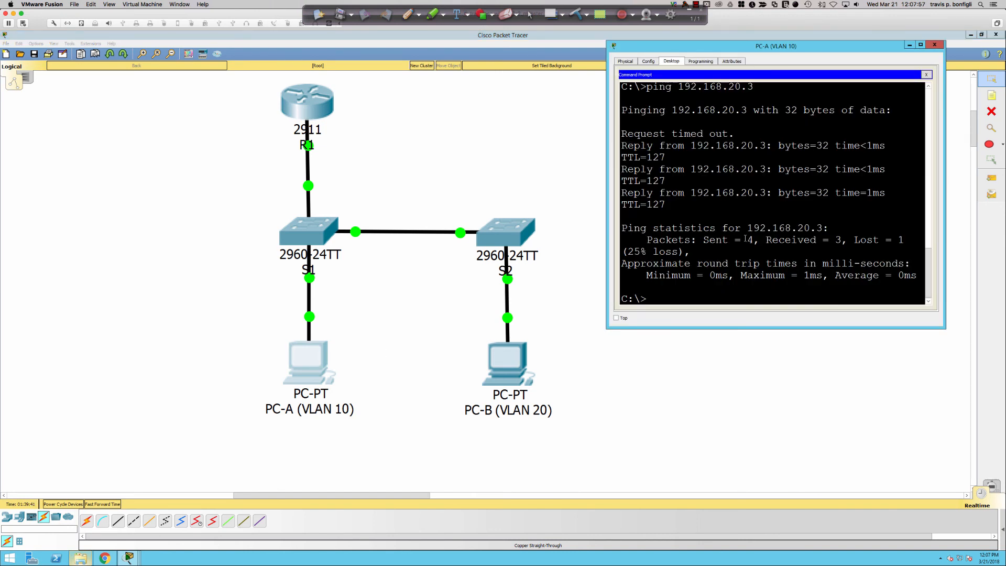
pyautogui.write('ping 209.165.200.225')
pyautogui.press('Return')
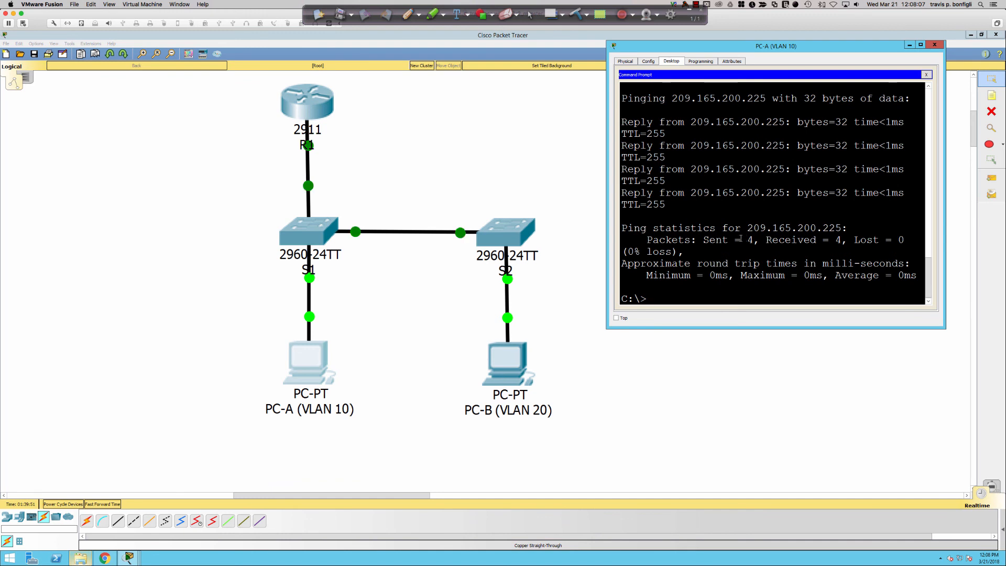
# - Draw a blue line branching off R1 with an end bar, label it Lo0, and return to the normal cursor
pyautogui.click(408, 15)
pyautogui.moveTo(331, 93)
pyautogui.mouseDown()
pyautogui.moveTo(378, 83)
pyautogui.moveTo(360, 90)
pyautogui.mouseUp()
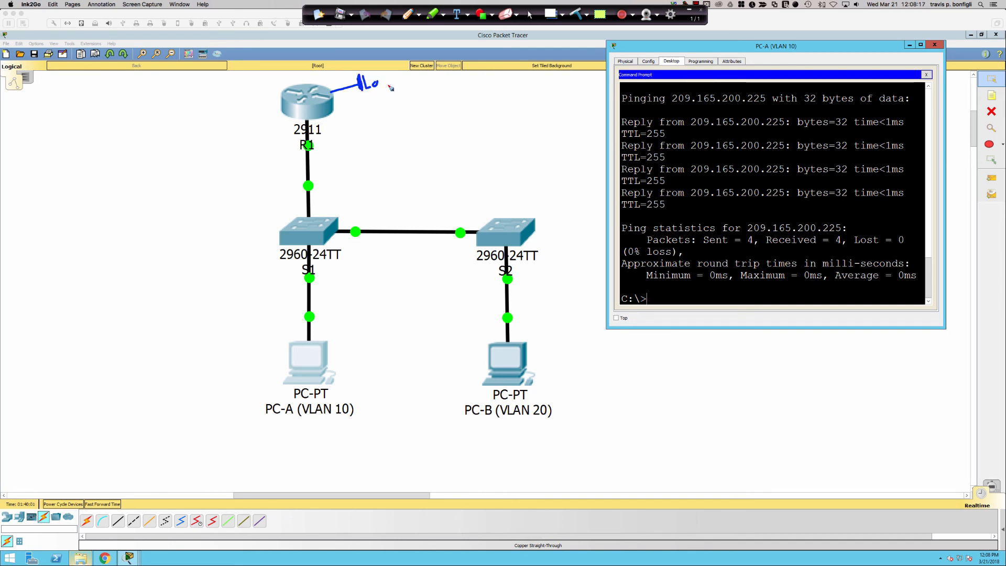
pyautogui.moveTo(387, 71); pyautogui.dragTo(383, 84)
pyautogui.click(532, 15)
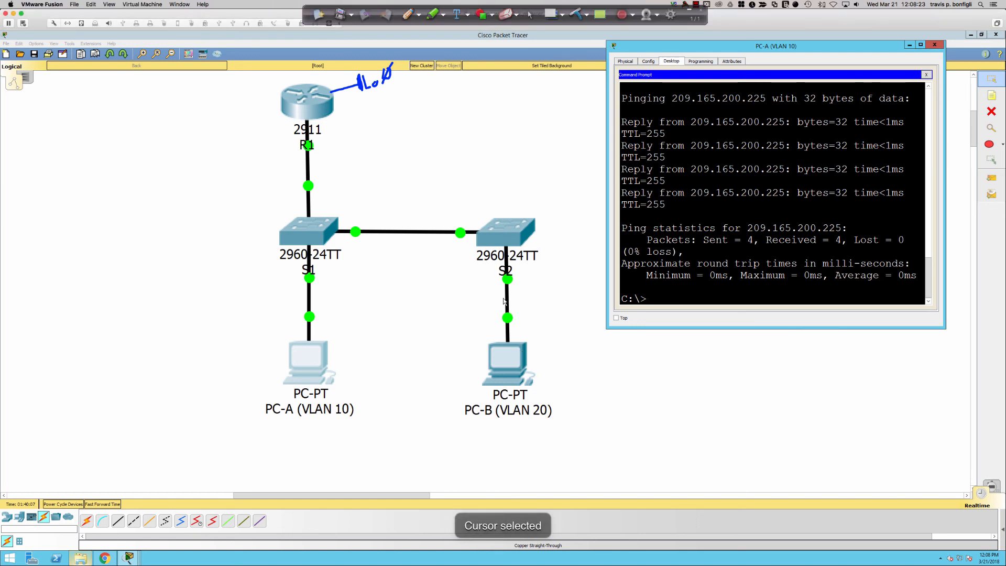
# - Open PC-B's command prompt and ping 209.165.200.225
pyautogui.click(507, 372)
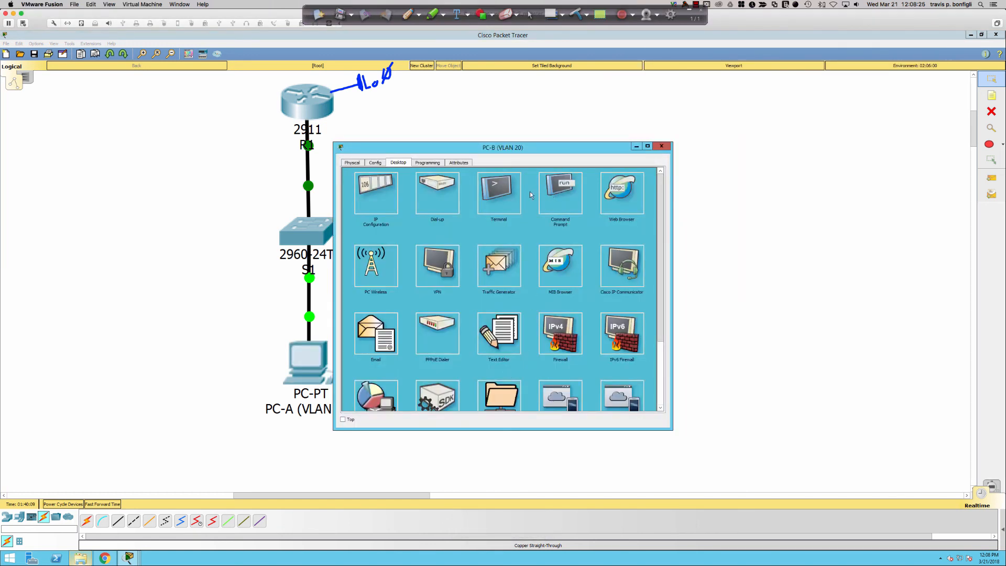
pyautogui.click(501, 187)
pyautogui.click(653, 176)
pyautogui.click(564, 187)
pyautogui.write('p')
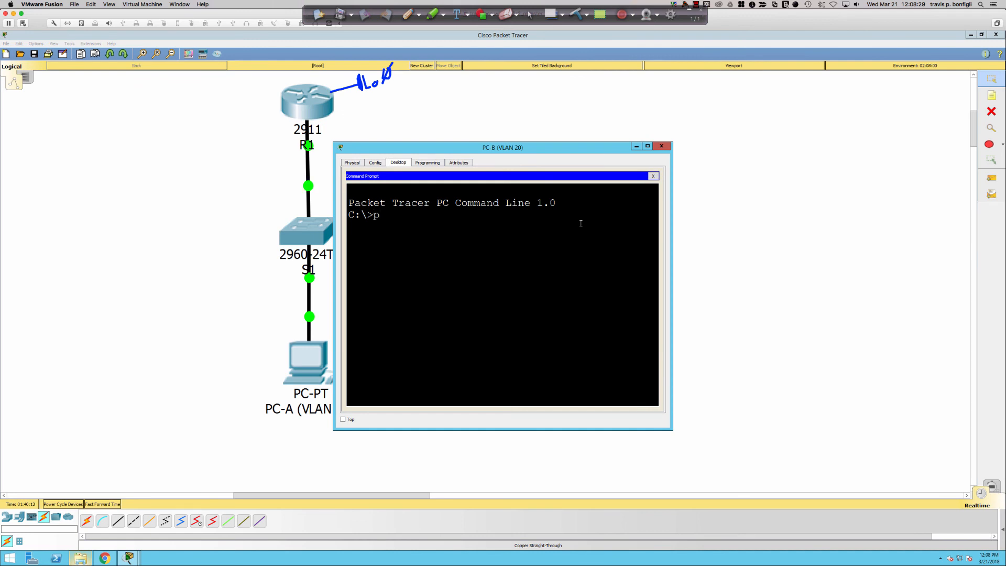
pyautogui.write('ing 209.165.200.225')
pyautogui.press('Return')
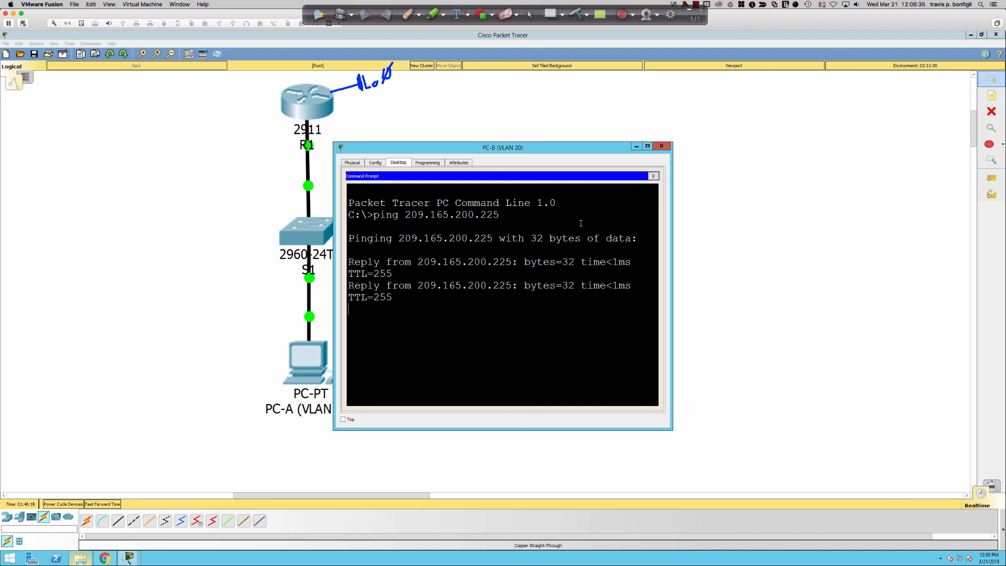
# - Ping PC-A at 192.168.10.3 from PC-B's command prompt, and close the PC-B window
pyautogui.press('Up')
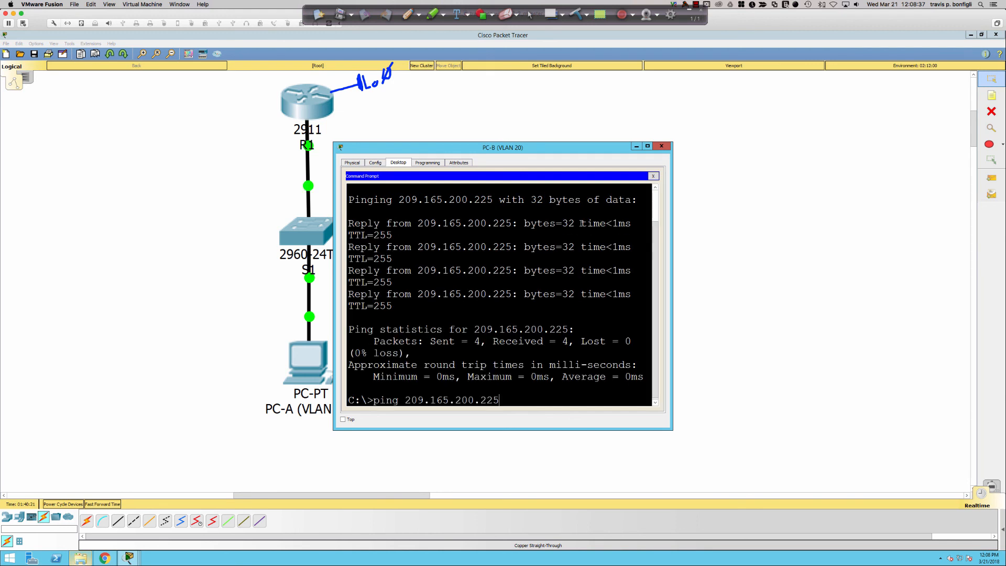
pyautogui.press('BackSpace')
pyautogui.press('BackSpace')
pyautogui.press('BackSpace')
pyautogui.press('BackSpace')
pyautogui.press('BackSpace')
pyautogui.press('BackSpace')
pyautogui.press('BackSpace')
pyautogui.press('BackSpace')
pyautogui.press('BackSpace')
pyautogui.press('BackSpace')
pyautogui.press('BackSpace')
pyautogui.press('BackSpace')
pyautogui.write('192.168.10.3')
pyautogui.press('Return')
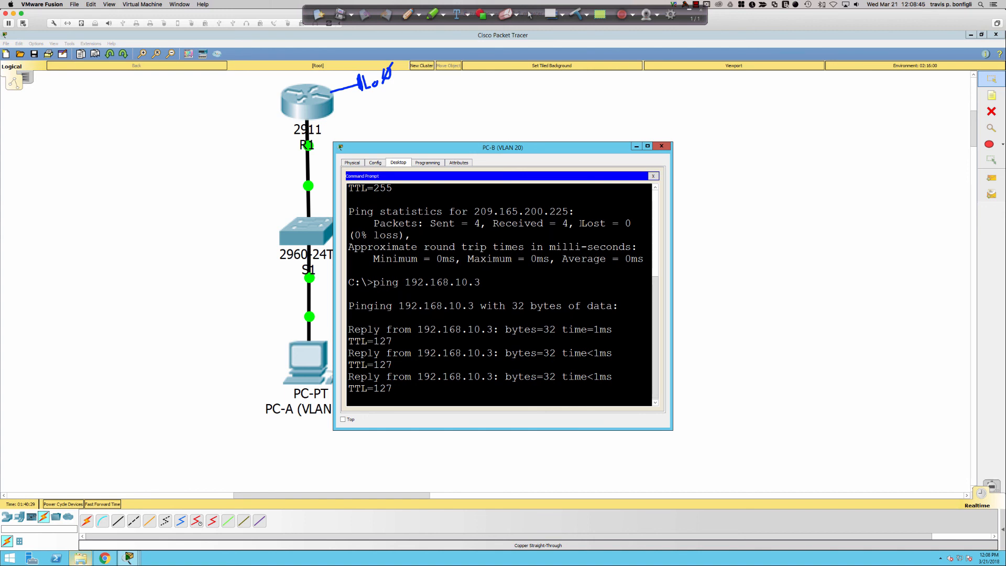
pyautogui.click(661, 147)
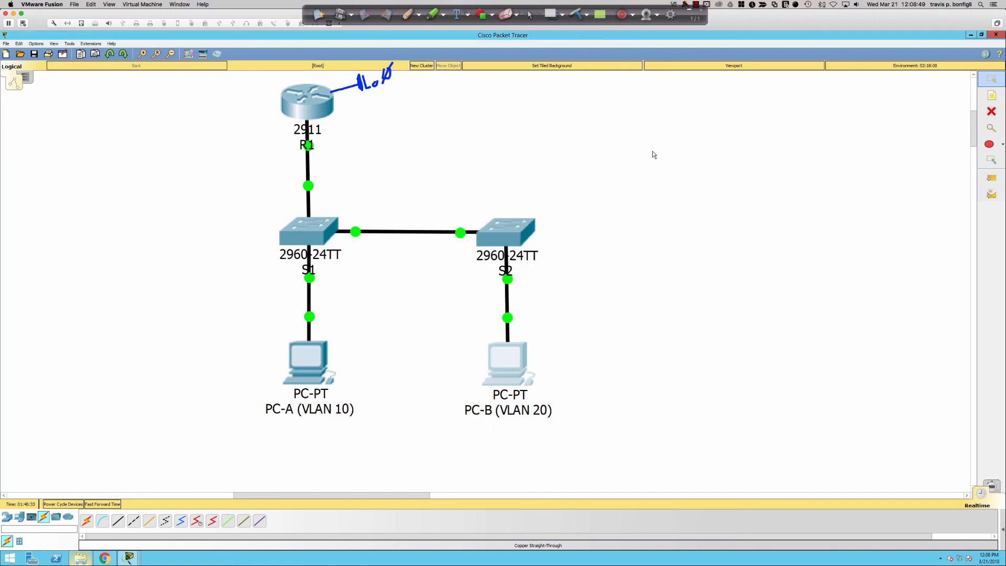
# - Switch to the PowerPoint title slide for Lab 6.3.3.7 and clear the annotations from the page
pyautogui.press('super+Tab')
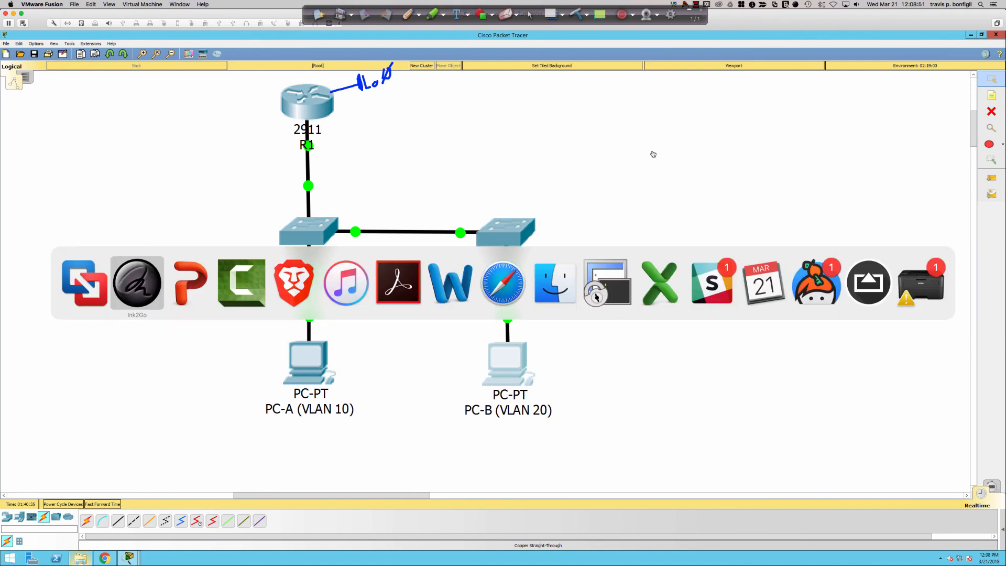
pyautogui.press('super+Tab')
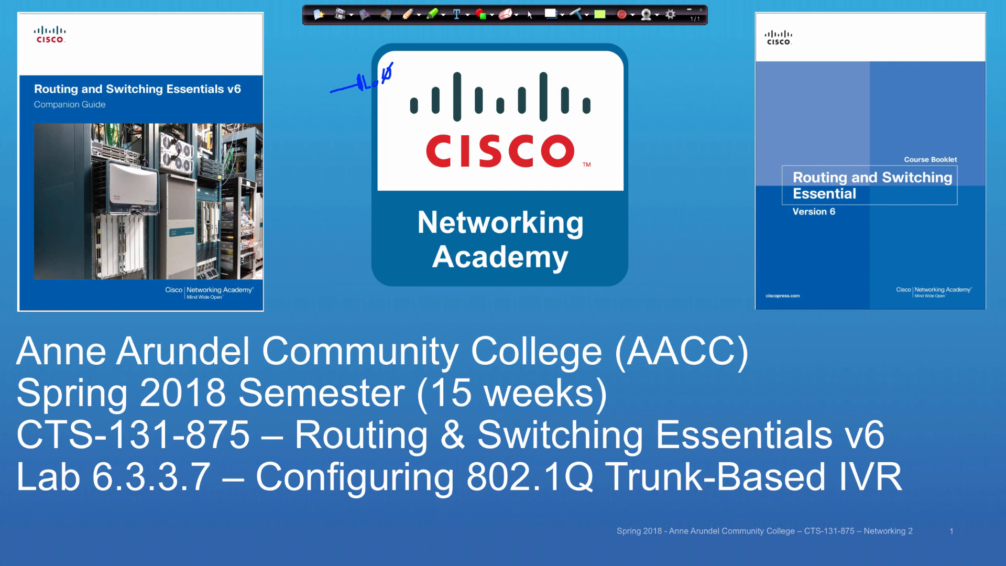
pyautogui.click(578, 13)
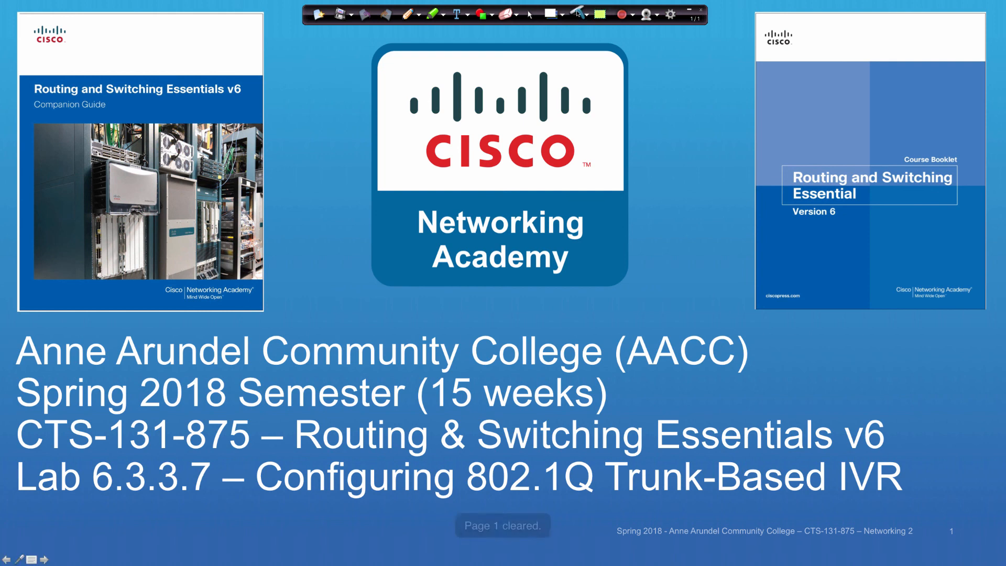